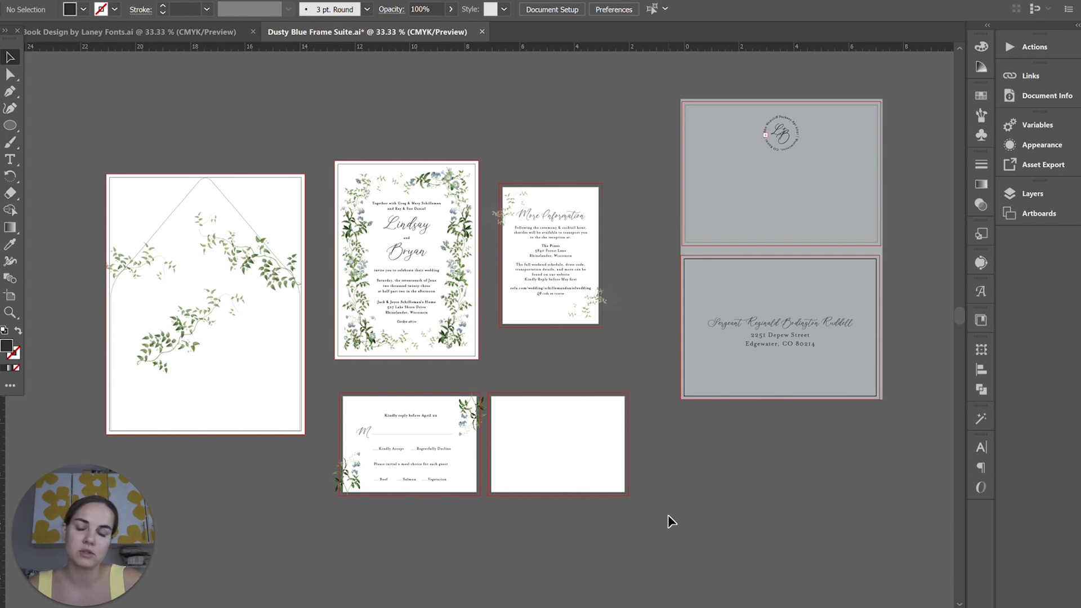
Step: Draw a large dark circle, reshape its top anchor into a blob, then delete it
click(10, 125)
mouse_move(316, 124)
mouse_down()
mouse_move(409, 173)
mouse_move(664, 430)
mouse_move(653, 482)
mouse_up()
key(a)
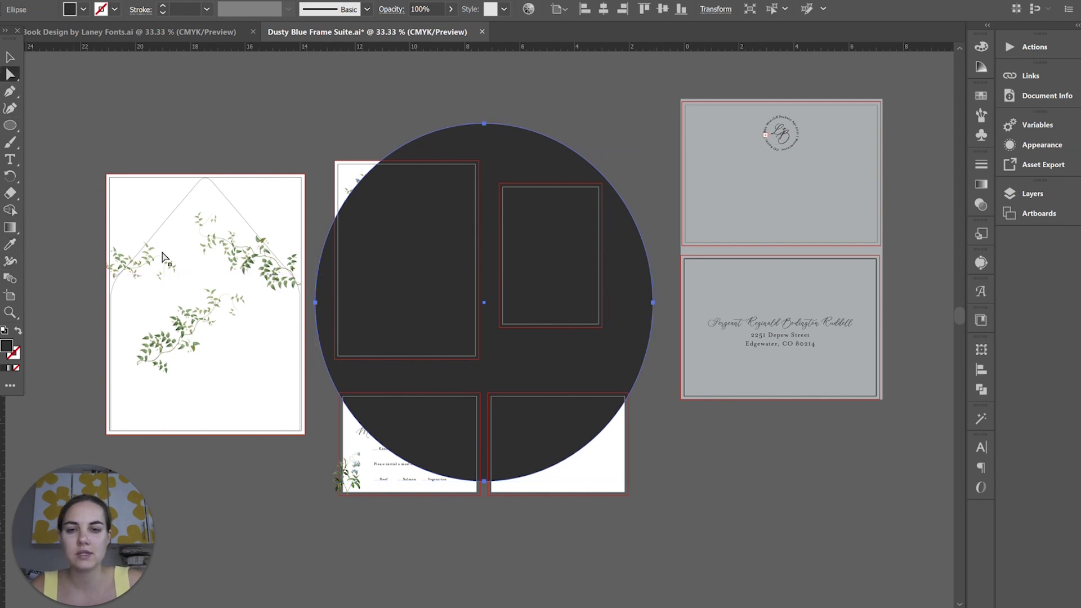
click(483, 123)
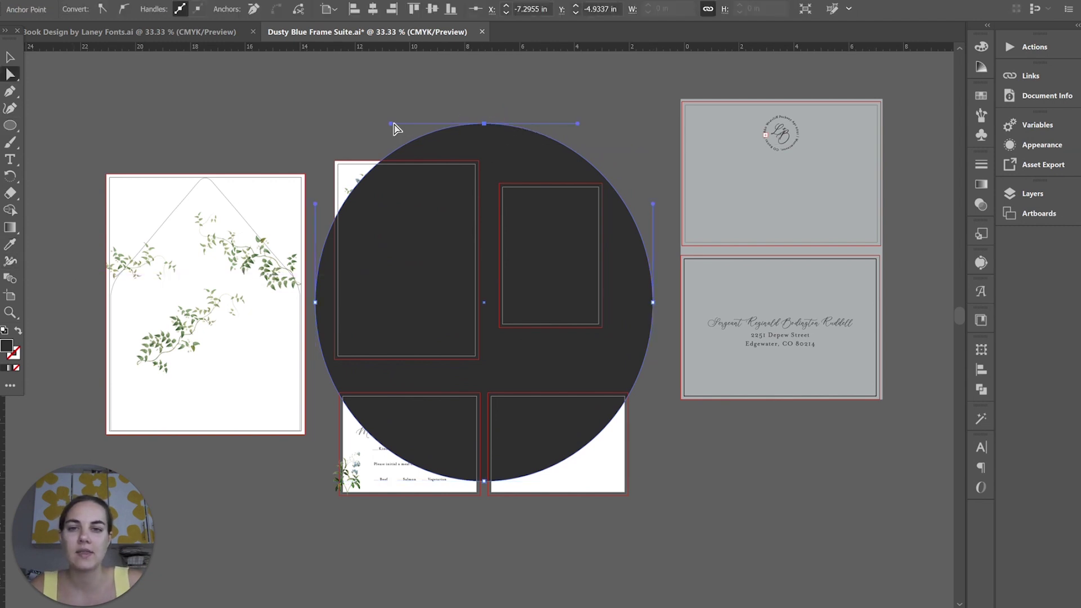
drag(577, 124, 656, 116)
key(v)
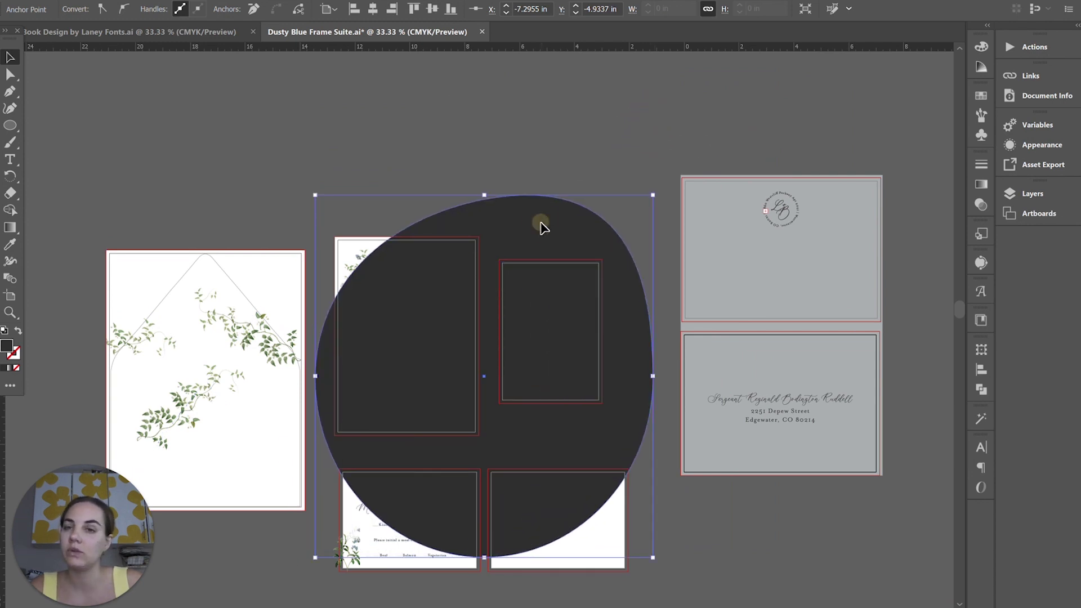
key(Delete)
Step: Make the invitation card the active artboard and zoom out to 33.33% to see the suite
scroll(544, 231, down, 2)
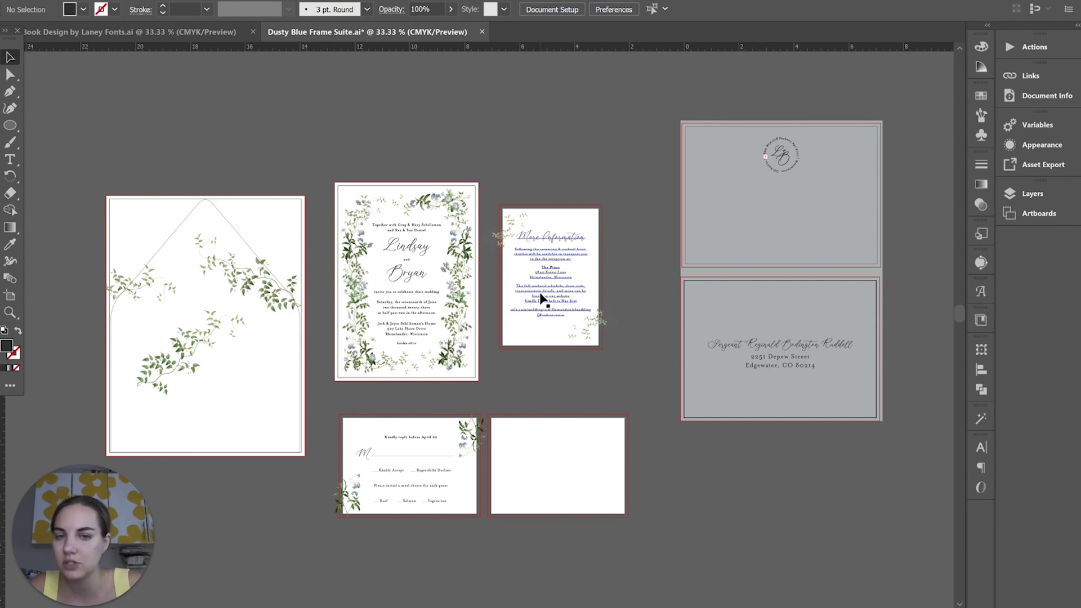
click(470, 202)
scroll(457, 207, up, 8)
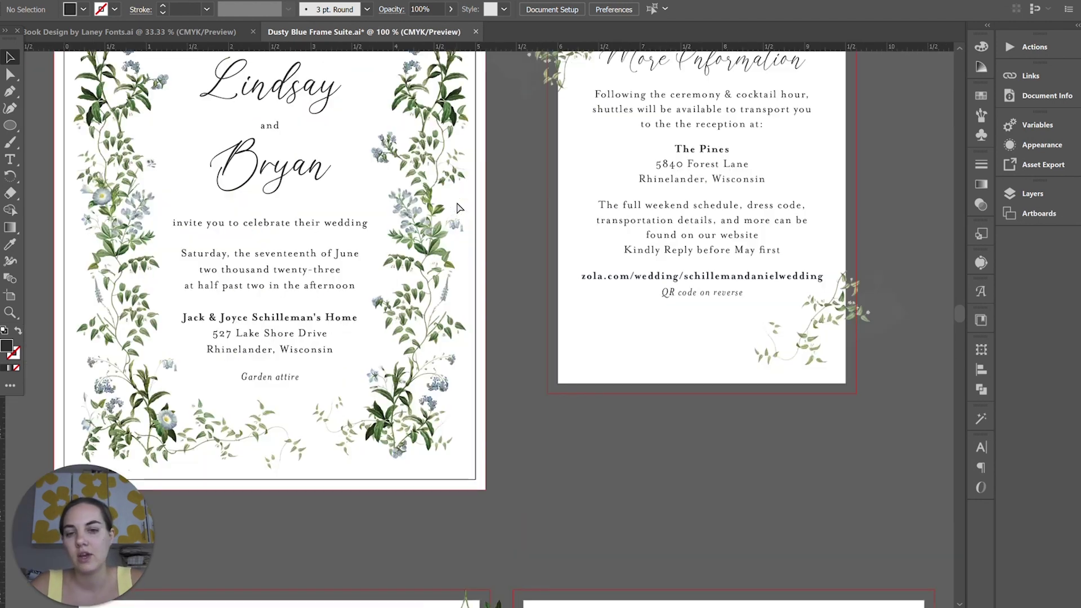
scroll(458, 208, up, 6)
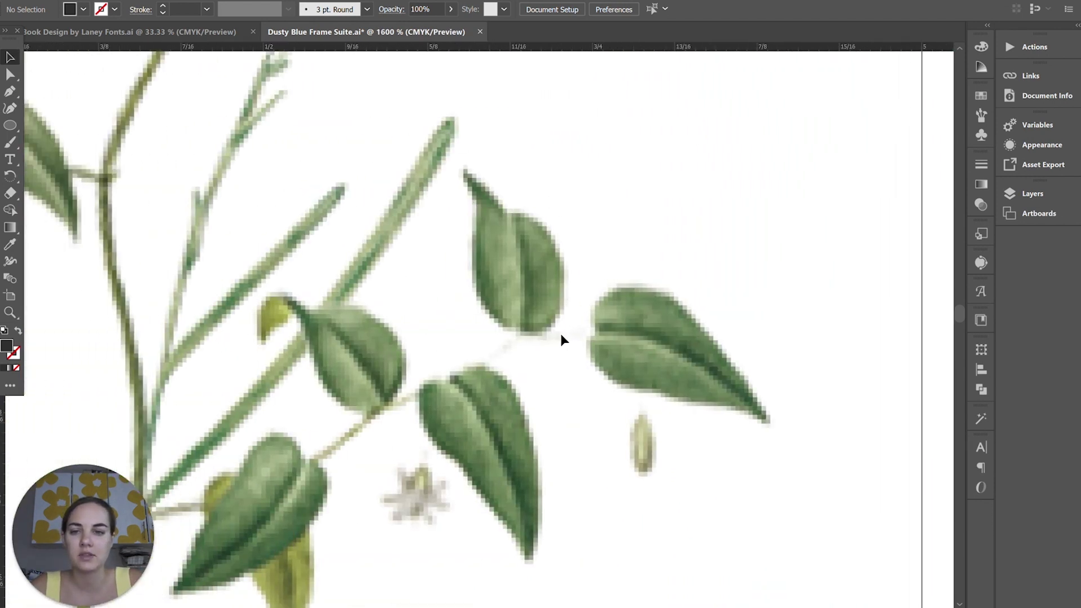
scroll(556, 347, down, 2)
scroll(557, 347, up, 4)
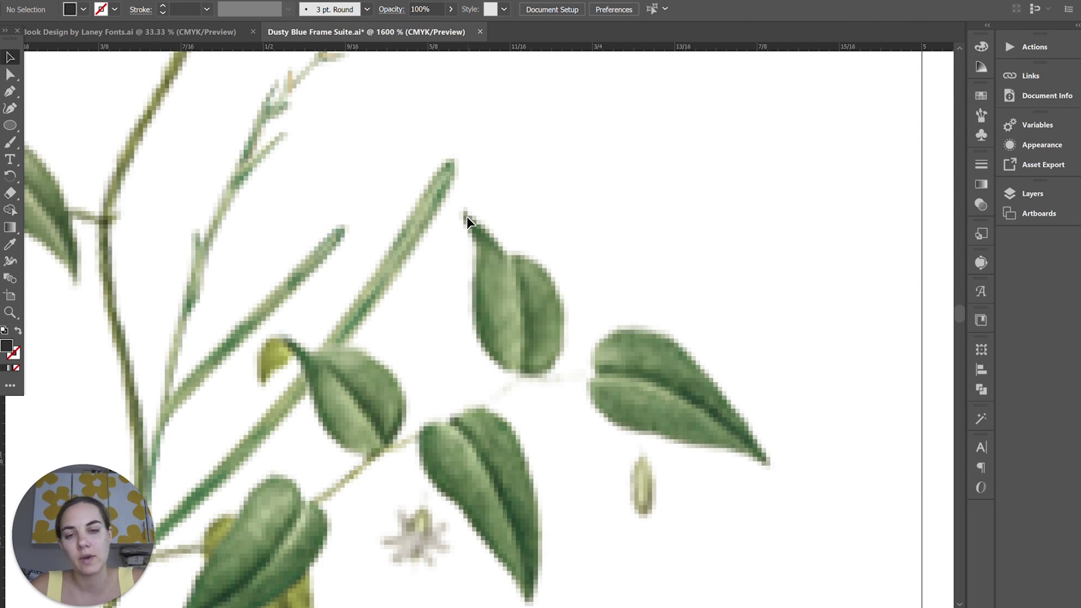
scroll(468, 216, down, 8)
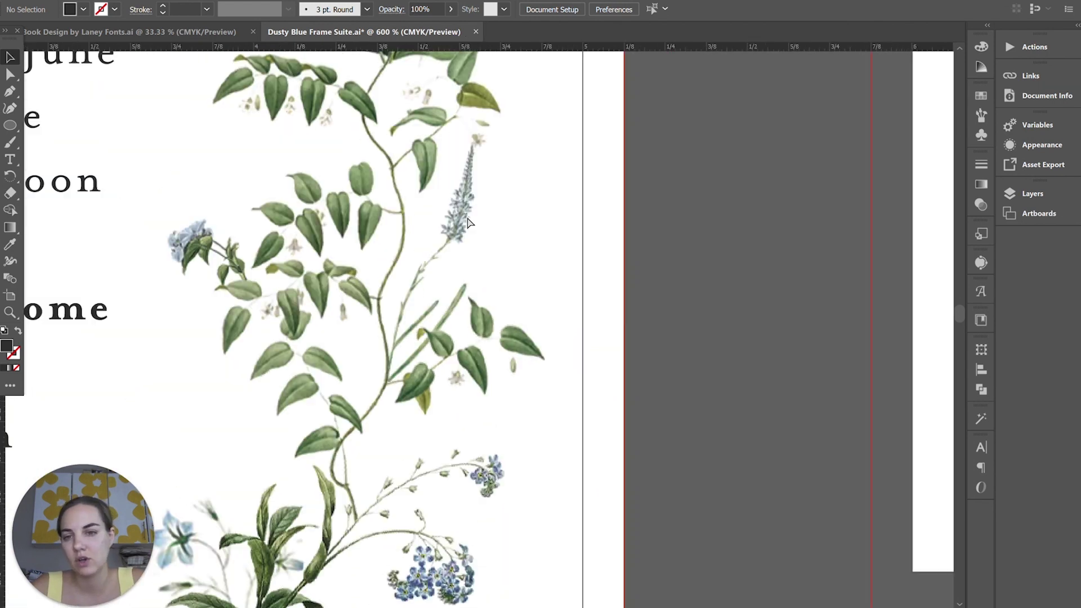
scroll(469, 222, down, 4)
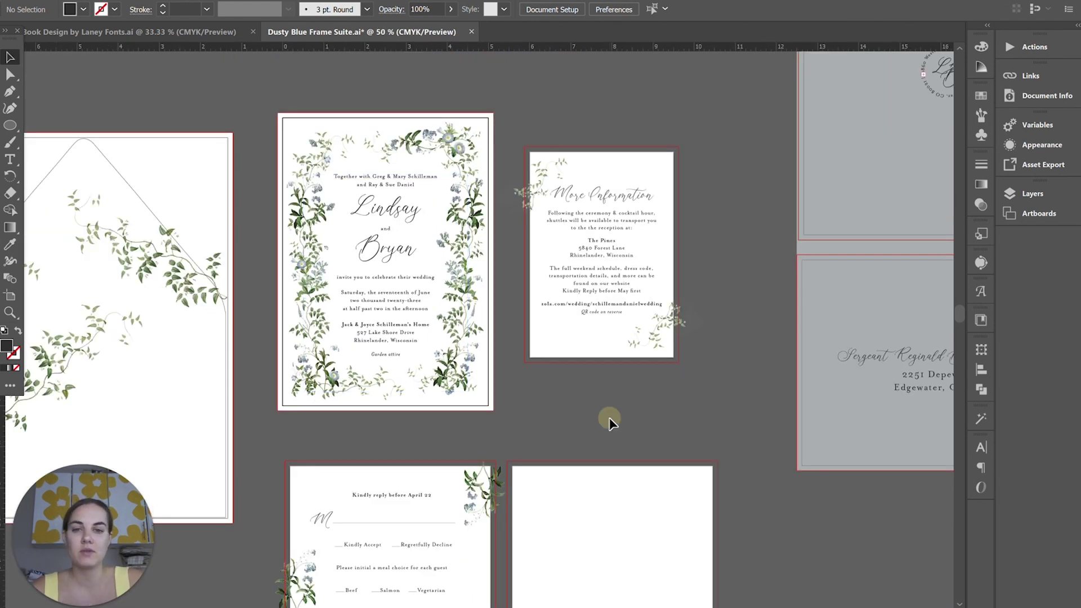
scroll(610, 421, left, 1)
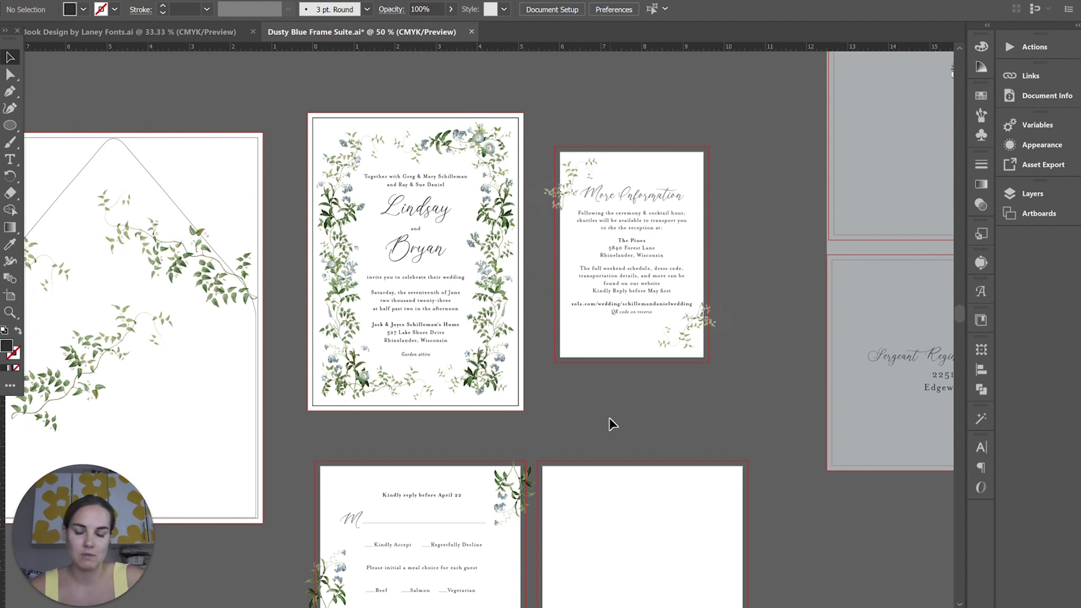
key(ctrl+minus)
scroll(612, 424, down, 1)
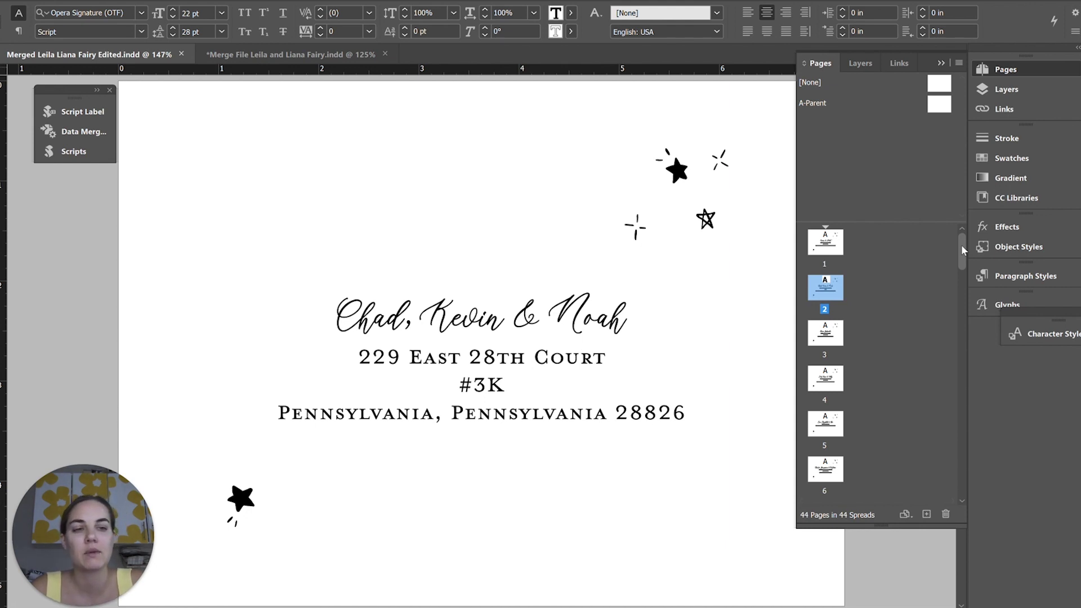
Step: Scroll the Pages panel, then select and deselect the whole envelope address block
drag(962, 248, 982, 214)
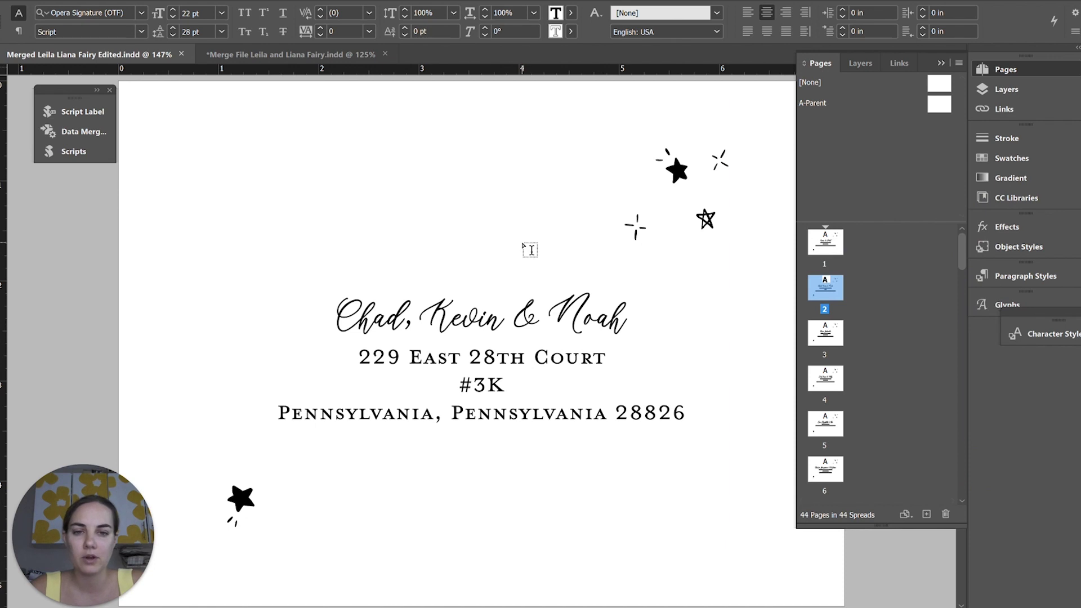
click(392, 309)
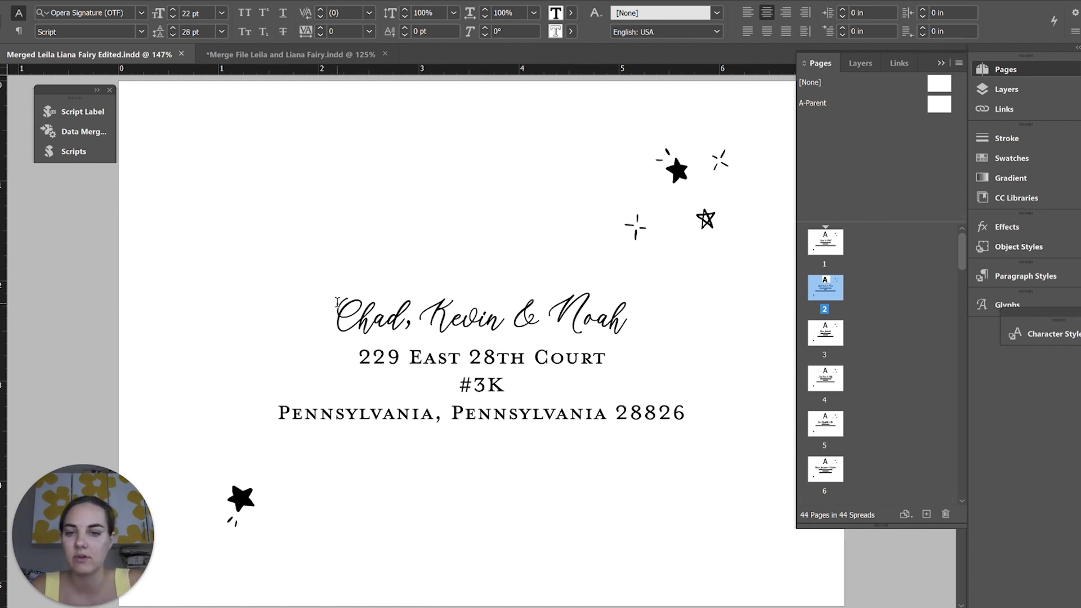
drag(338, 303, 666, 408)
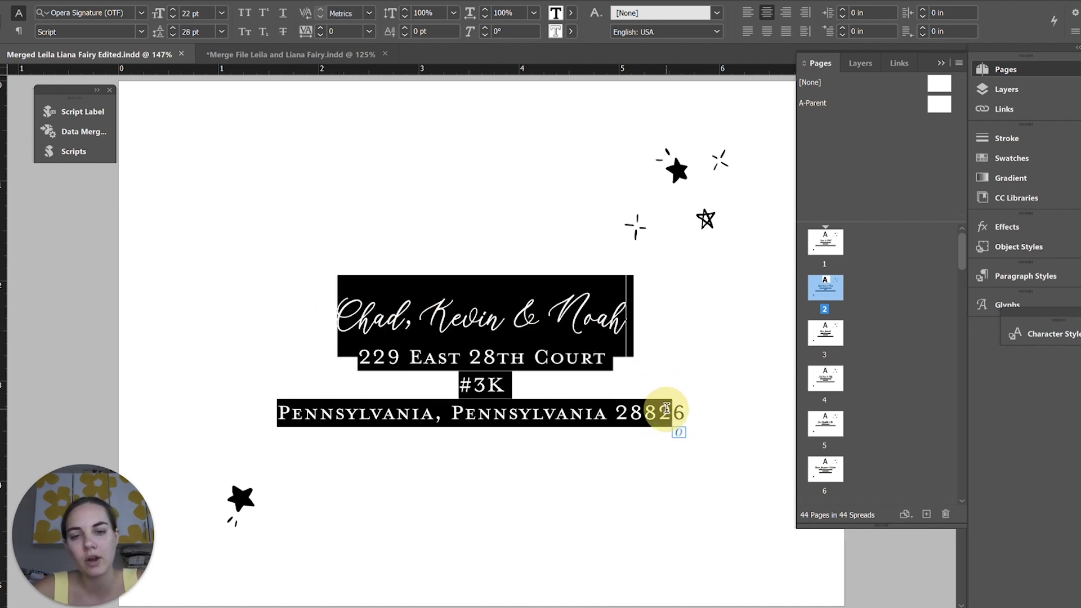
click(584, 410)
Step: Scroll through the merged envelopes, then move to the Merge File template document
scroll(584, 423, up, 5)
scroll(584, 422, down, 5)
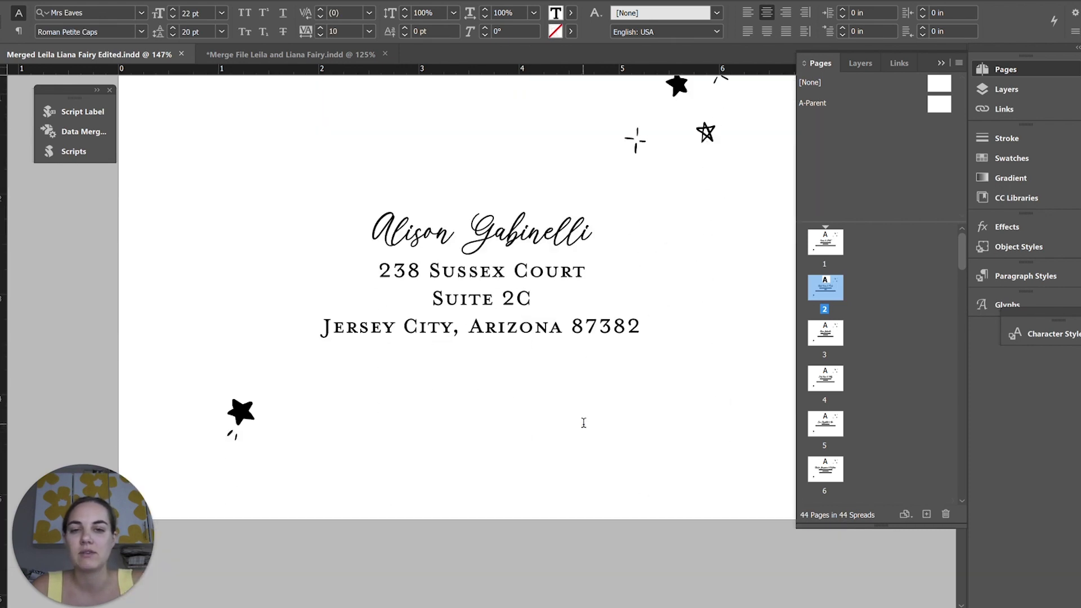
scroll(584, 422, up, 5)
scroll(584, 422, down, 6)
scroll(584, 423, up, 3)
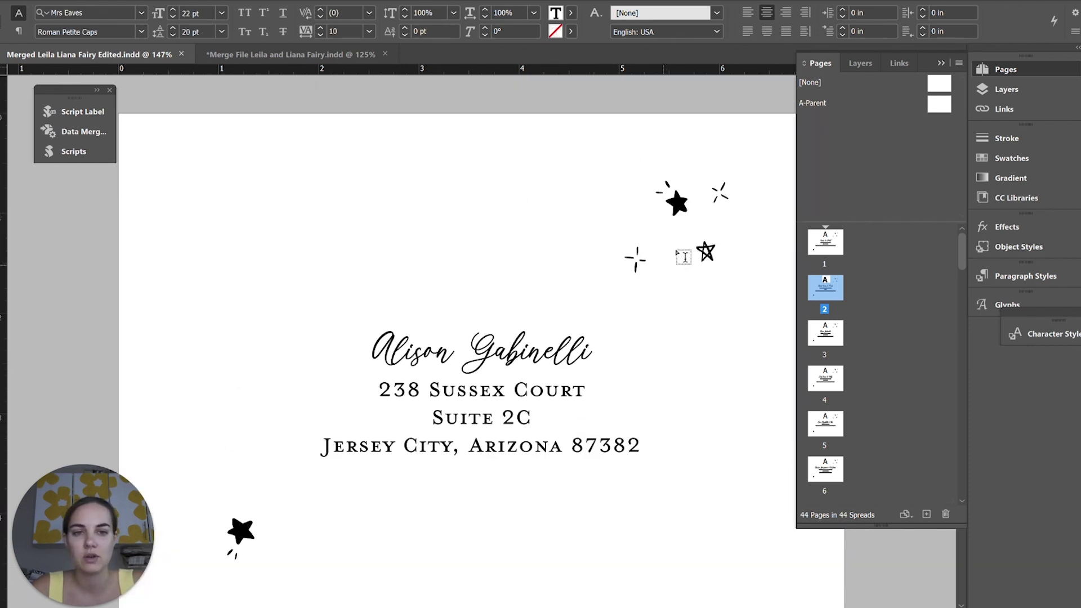
scroll(590, 380, down, 10)
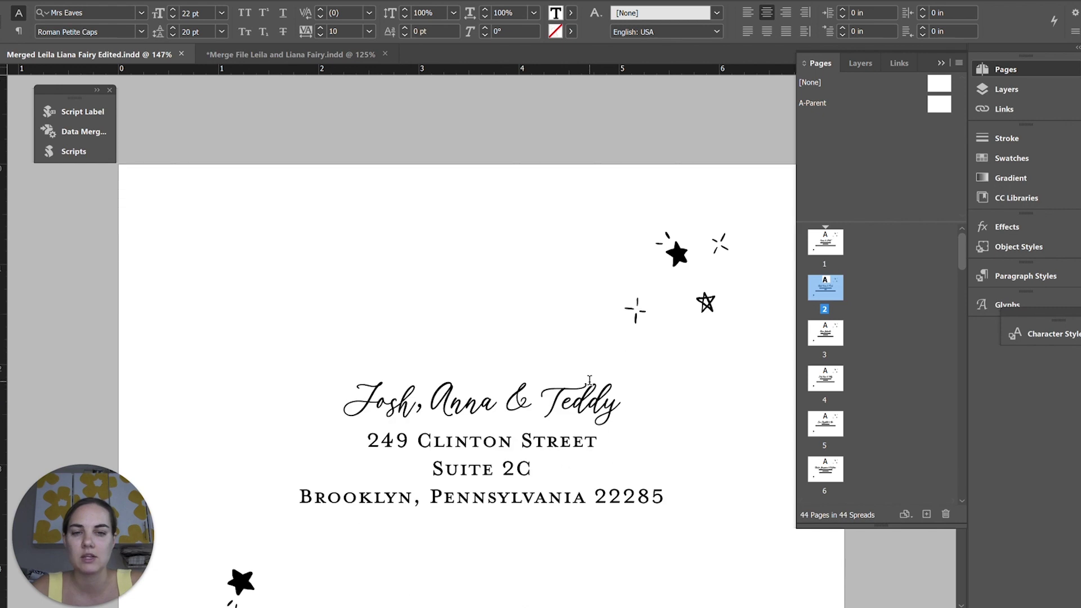
scroll(590, 380, down, 10)
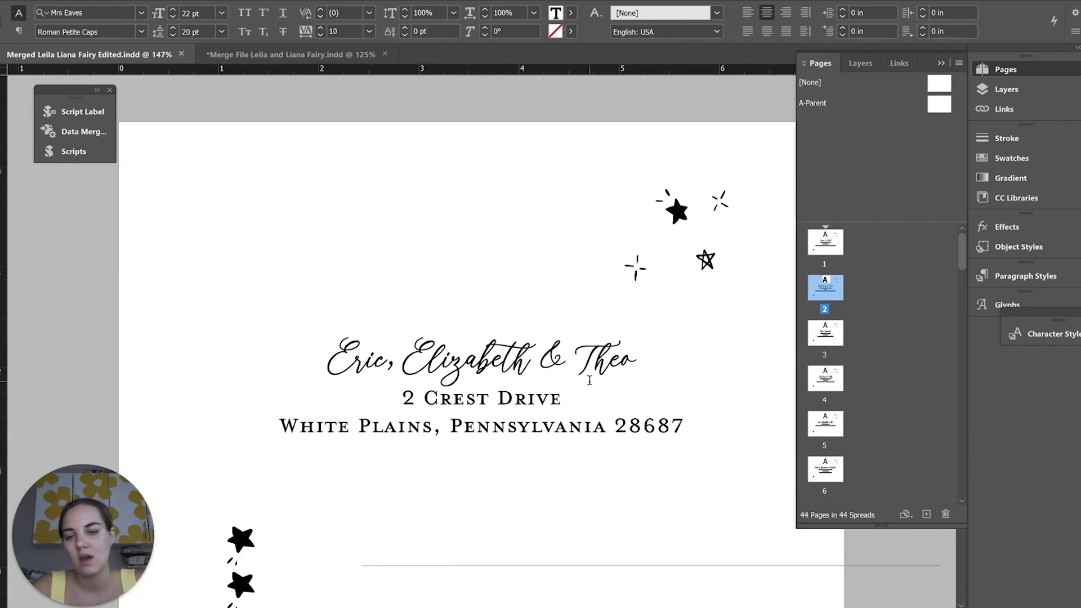
scroll(589, 380, up, 5)
key(ctrl+Tab)
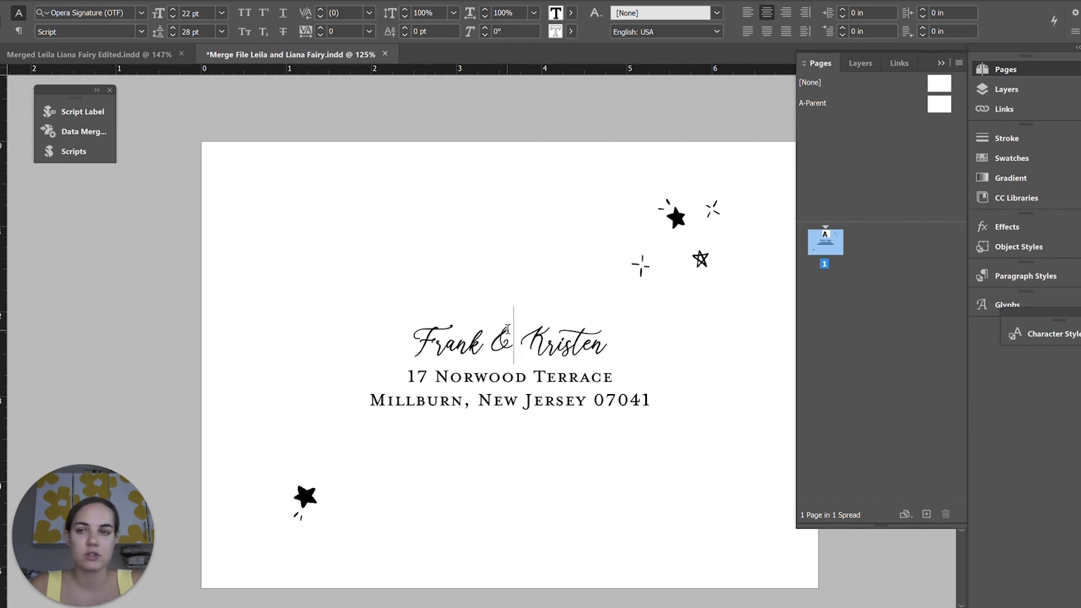
Step: In Data Merge, step back five guest records, toggle Preview off and on, then advance one record
click(83, 131)
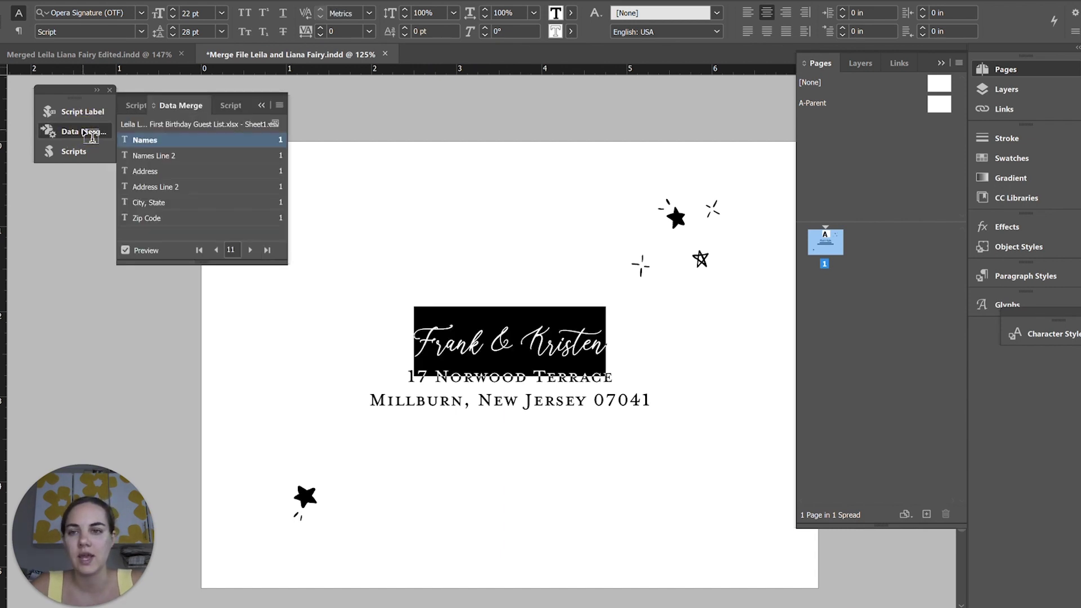
click(216, 250)
click(215, 250)
click(216, 250)
click(215, 250)
click(215, 250)
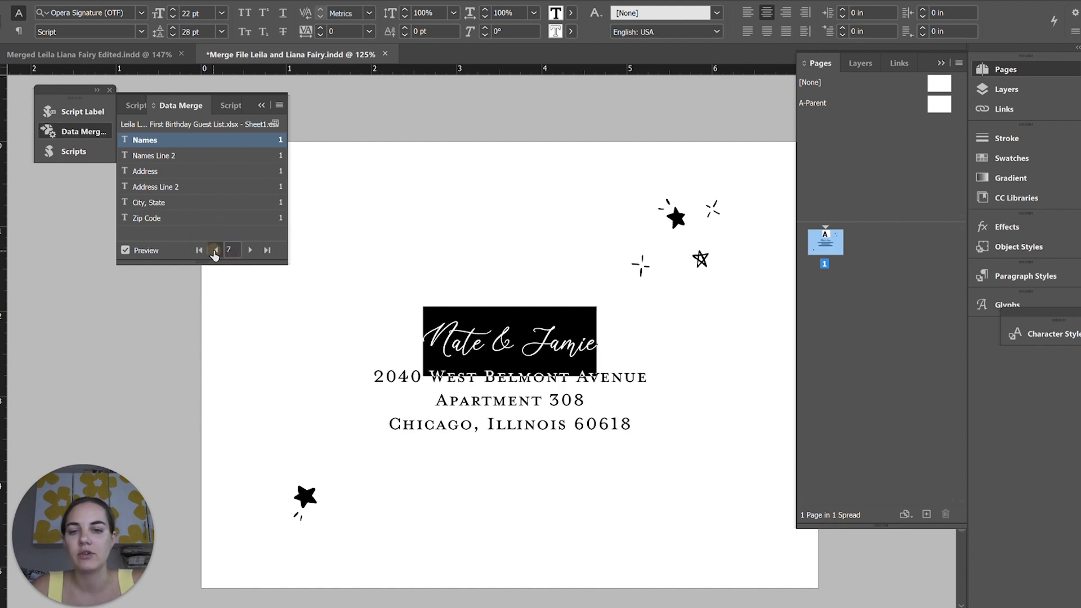
click(215, 250)
click(215, 250)
click(147, 249)
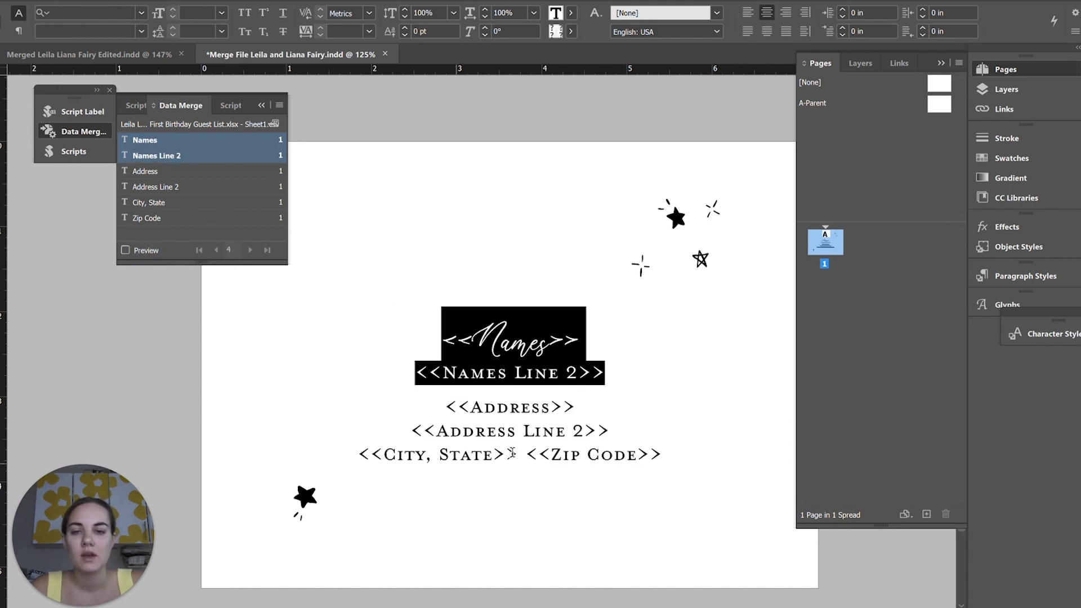
click(142, 247)
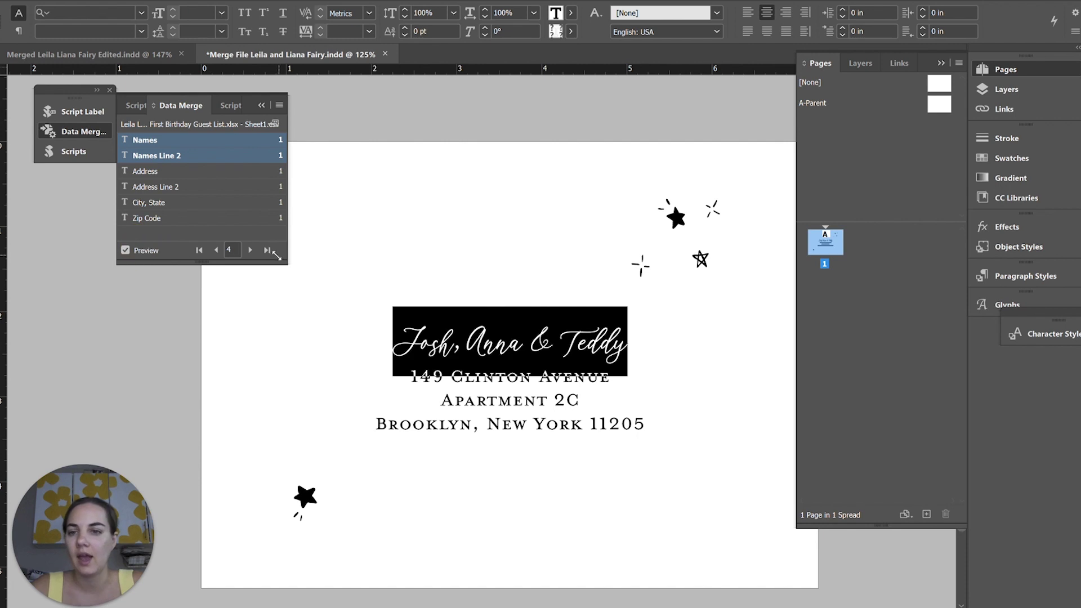
click(250, 250)
click(250, 250)
Step: Return to the merged envelopes document and jump to its first page
click(144, 54)
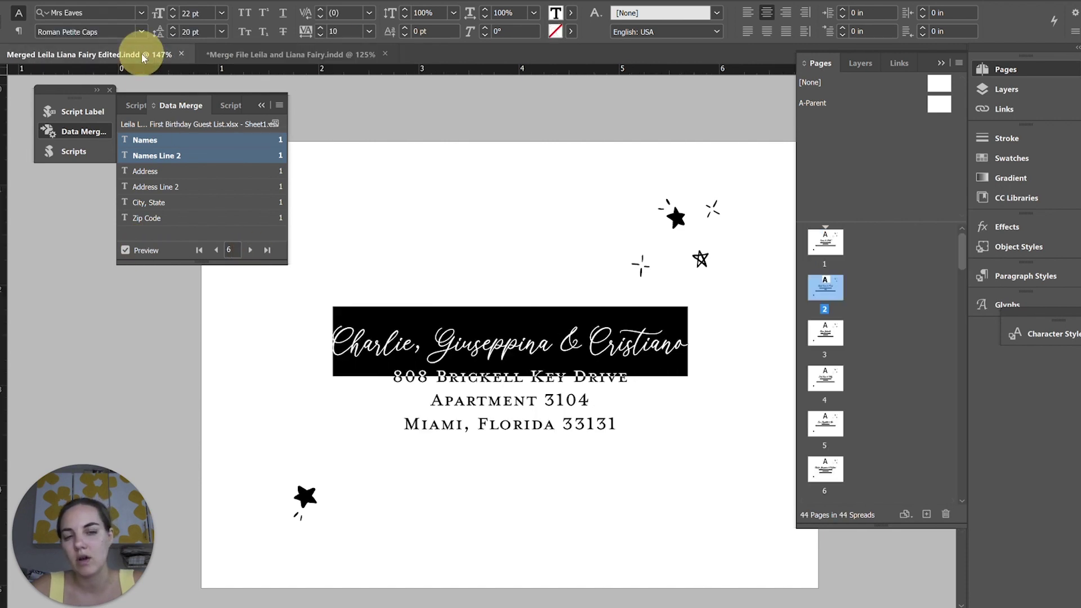
scroll(664, 301, up, 5)
scroll(665, 302, down, 3)
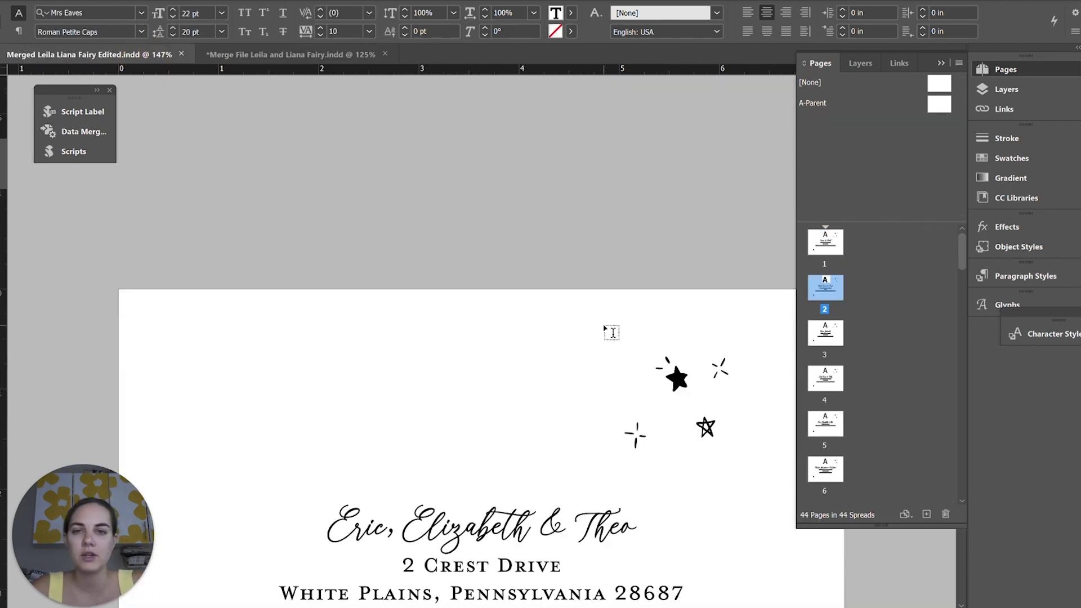
double_click(830, 249)
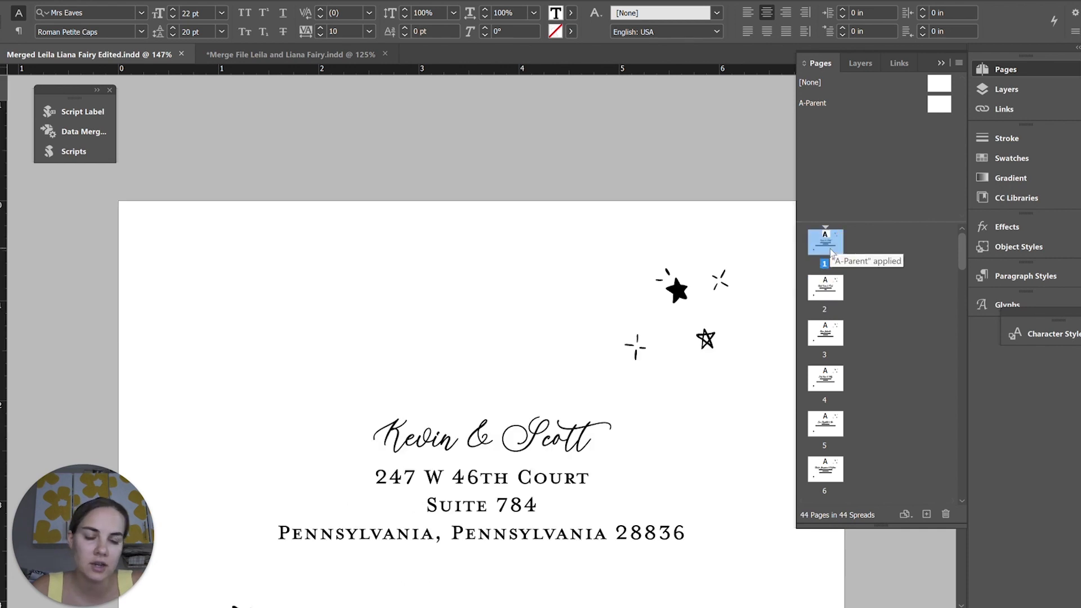
scroll(618, 333, down, 3)
scroll(618, 333, up, 4)
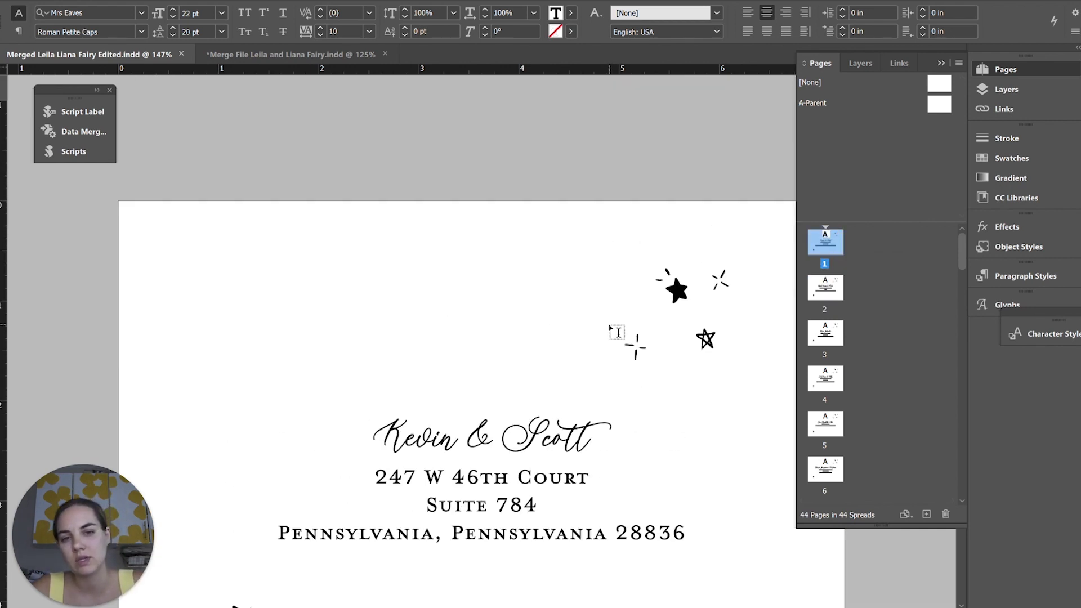
scroll(618, 332, down, 3)
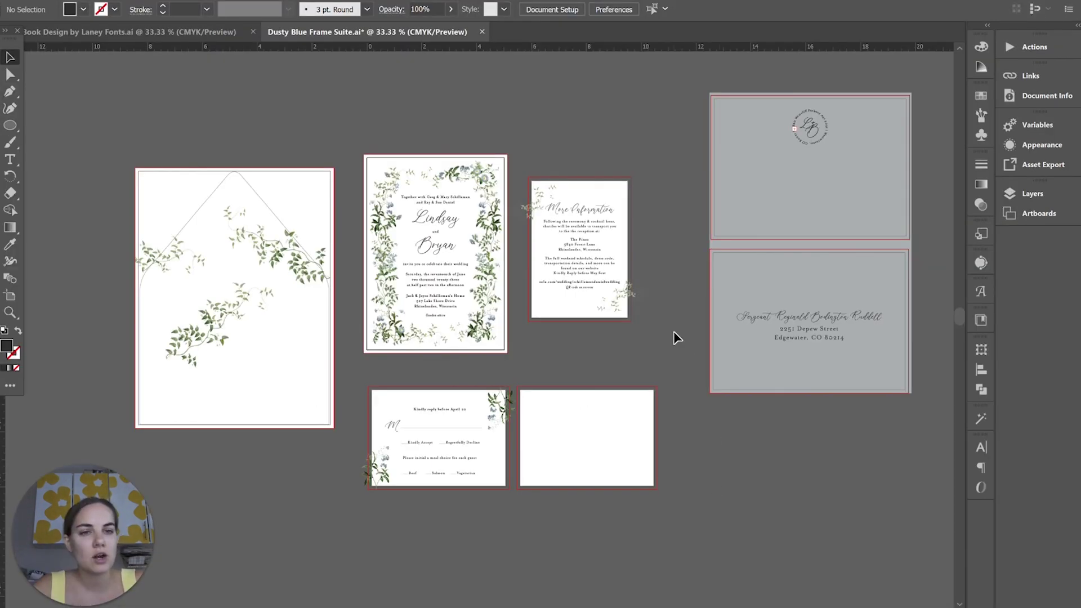
Step: Scroll the Dusty Blue Frame Suite canvas so all artboards are visible
scroll(675, 338, up, 1)
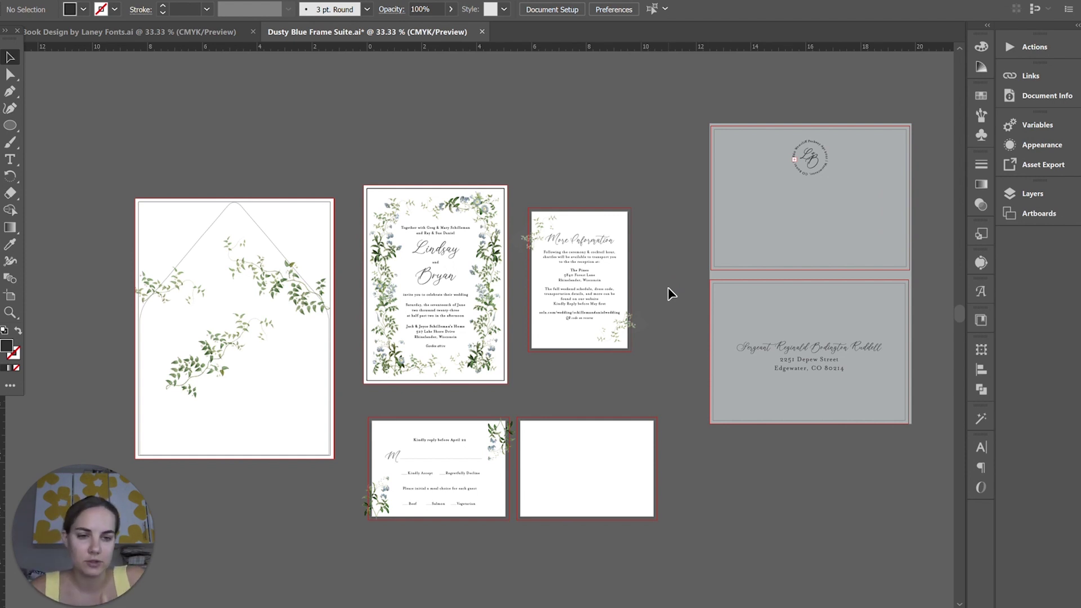
scroll(668, 287, down, 1)
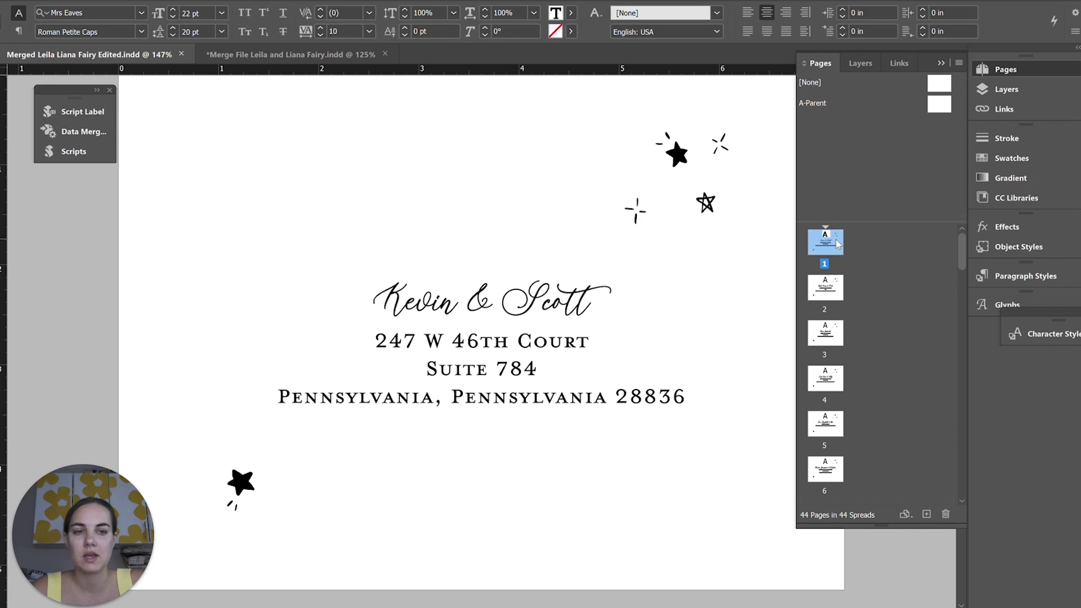
Step: Go to page 2, then page 3, of the merged envelope file
double_click(826, 294)
double_click(827, 349)
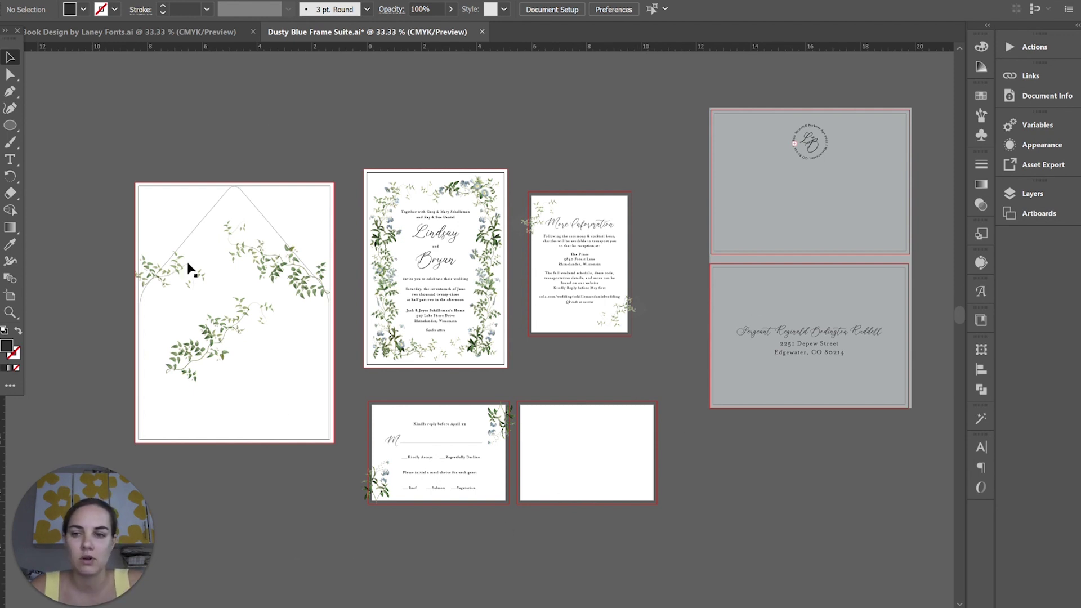
Step: With the Artboard tool, move the More Information artboard to the top of the canvas
click(10, 295)
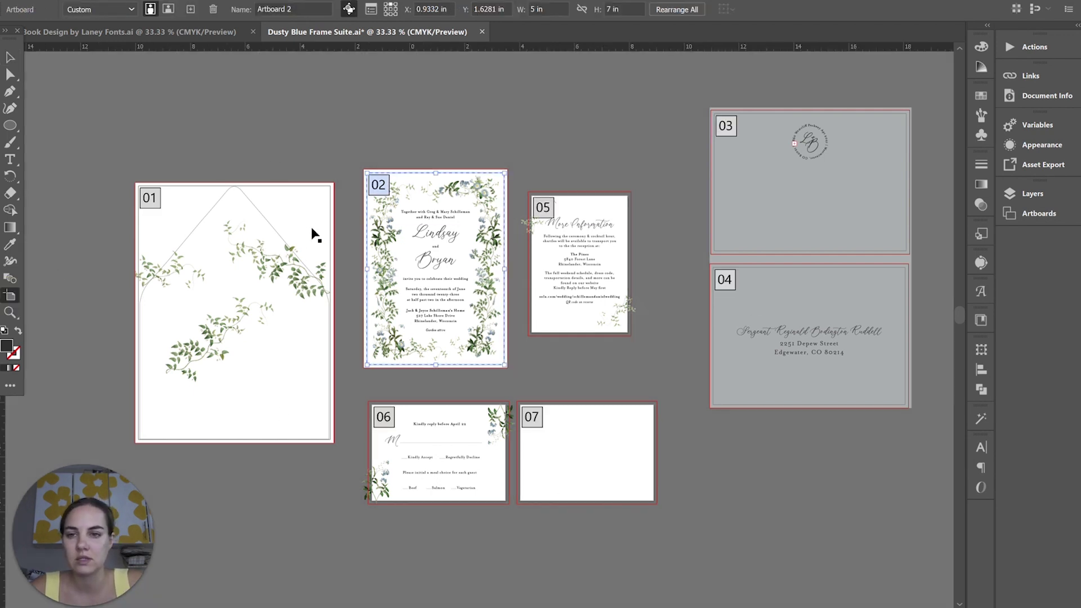
click(588, 209)
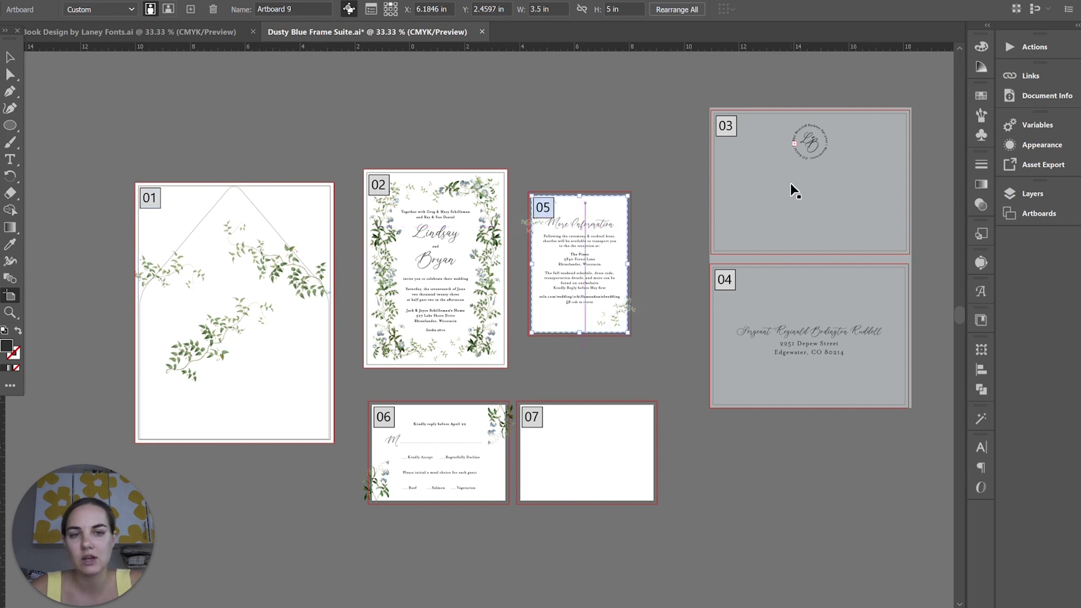
click(792, 188)
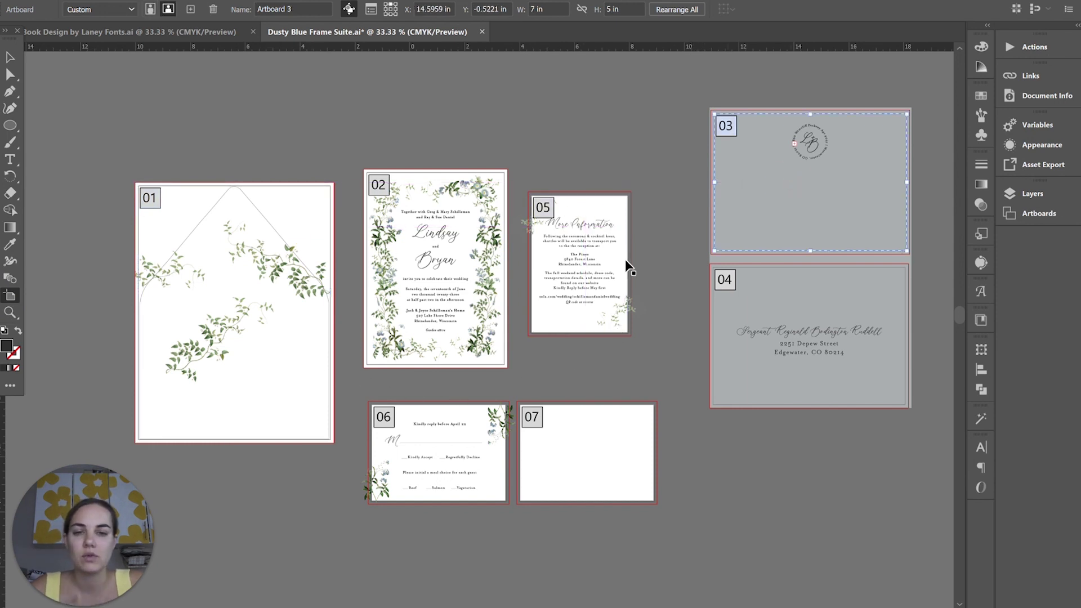
drag(623, 242, 674, 100)
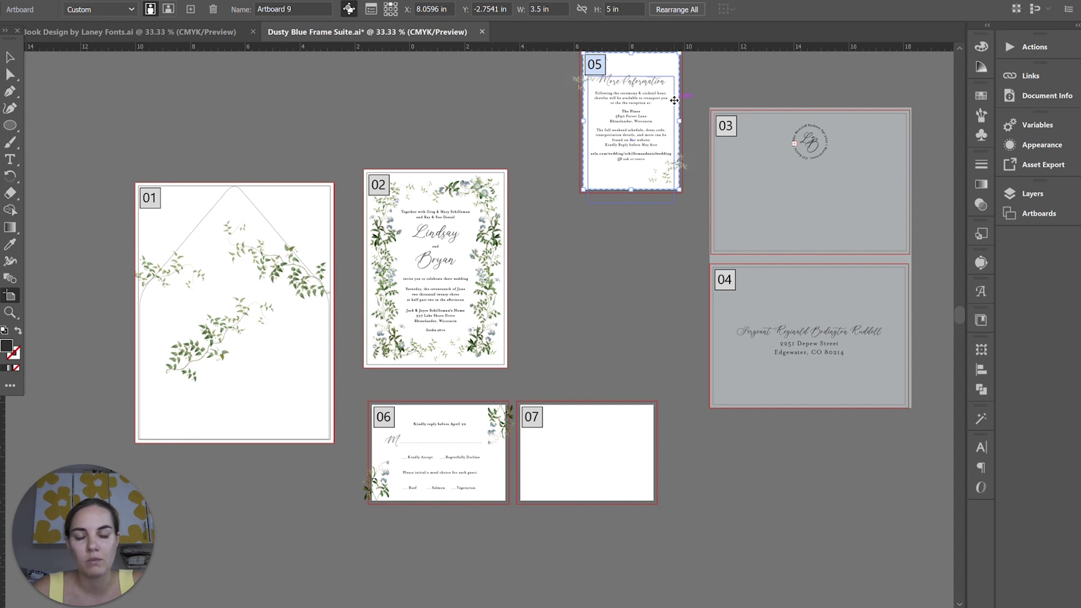
Step: Stretch artboard 07 taller and undo it, then move the information artboard back beside the invitation
click(594, 450)
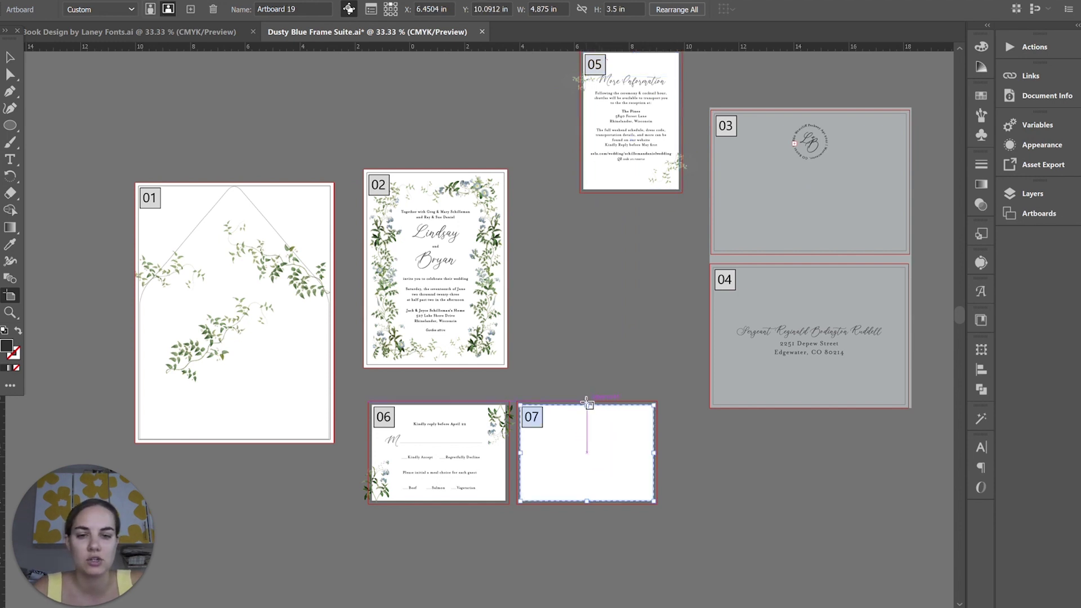
drag(587, 404, 613, 216)
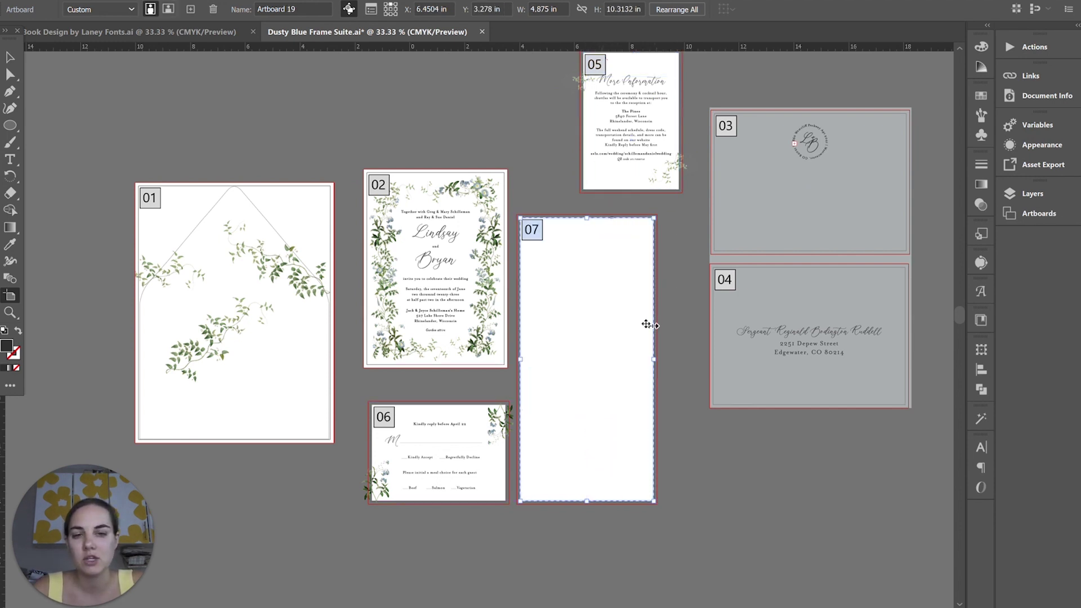
click(637, 355)
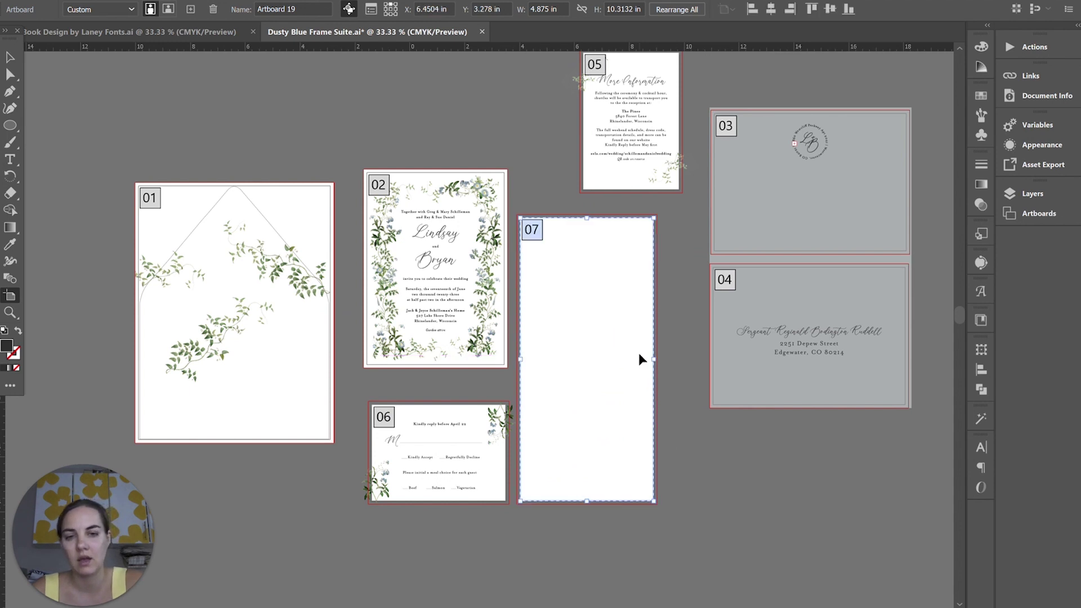
key(ctrl+z)
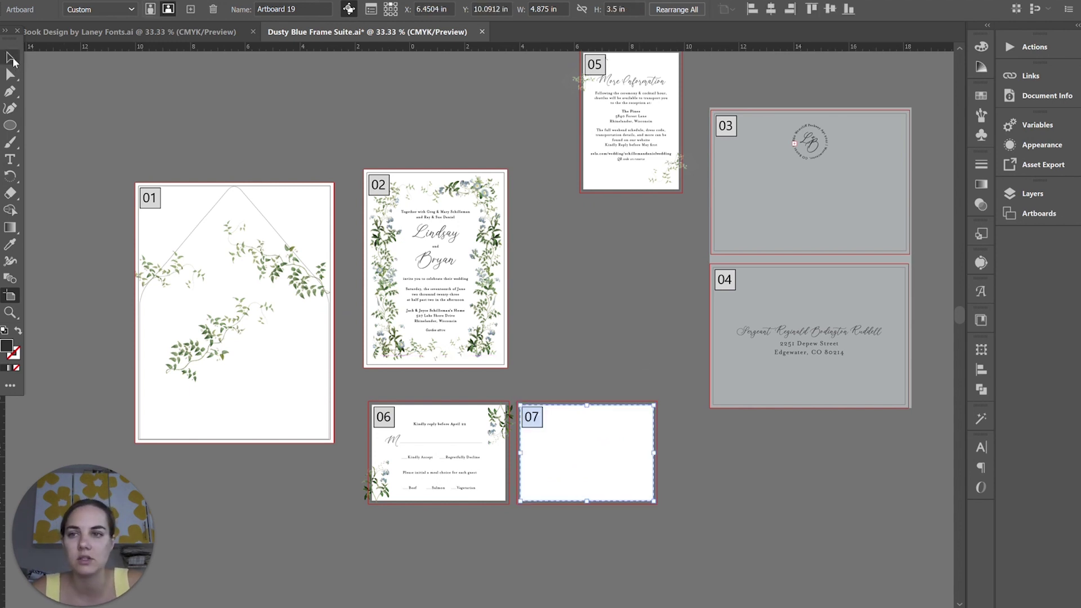
drag(627, 93, 579, 219)
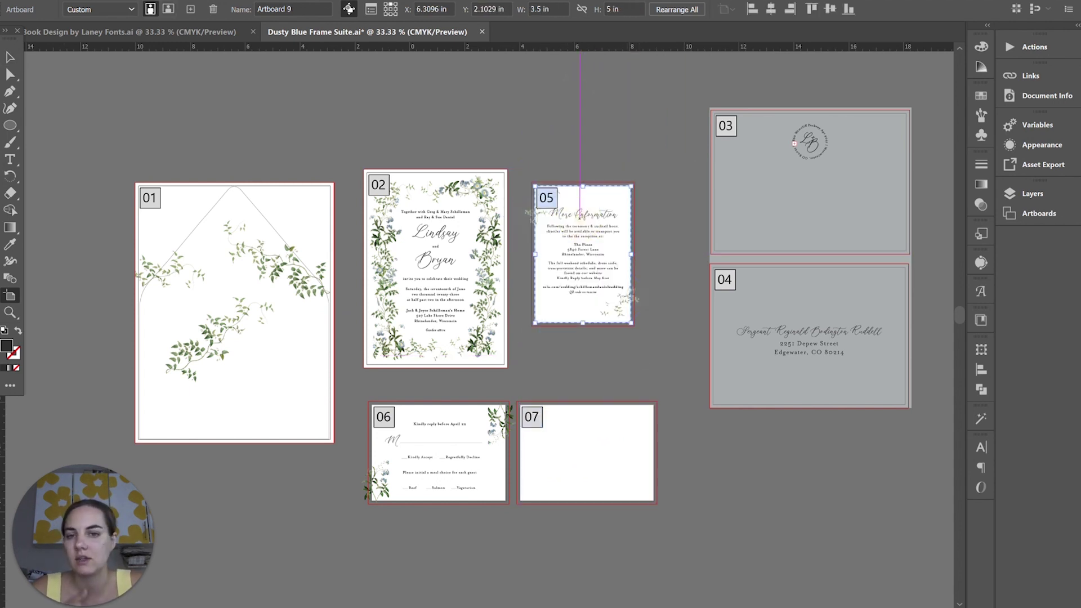
click(9, 62)
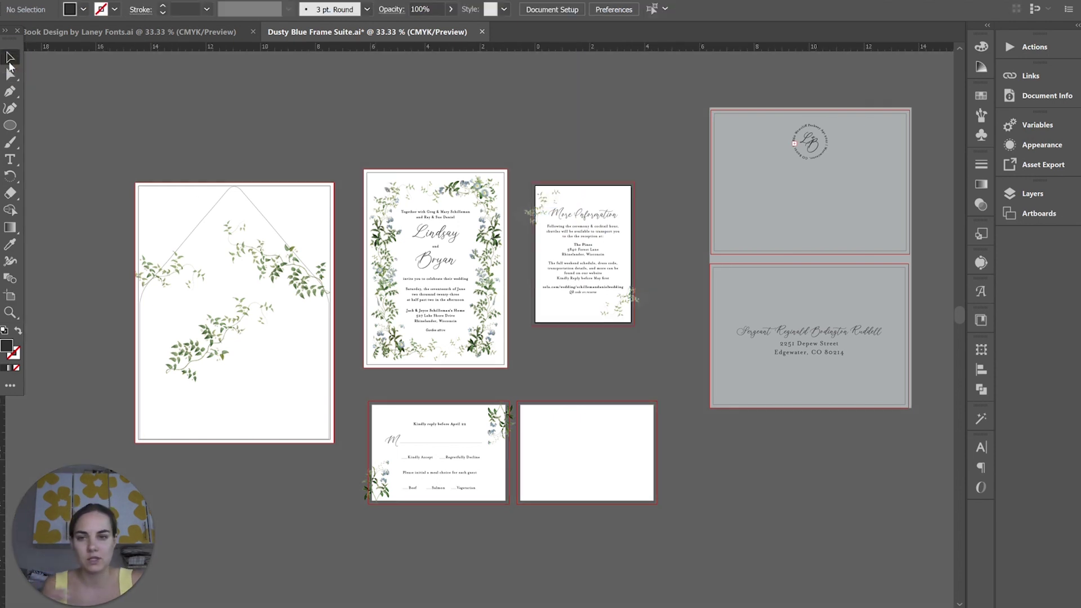
scroll(241, 302, up, 1)
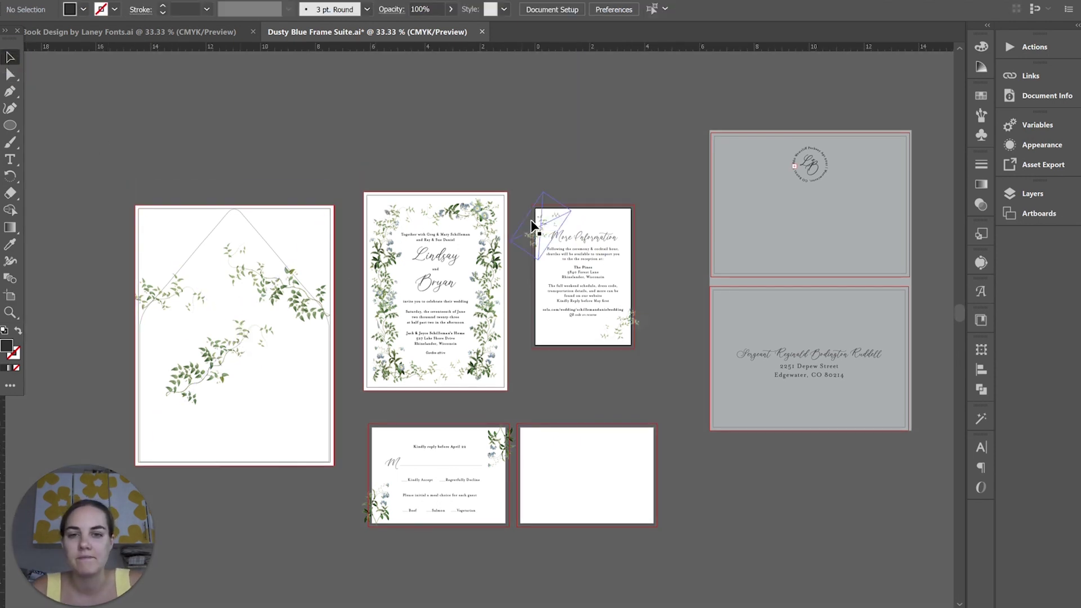
drag(534, 227, 522, 128)
click(577, 151)
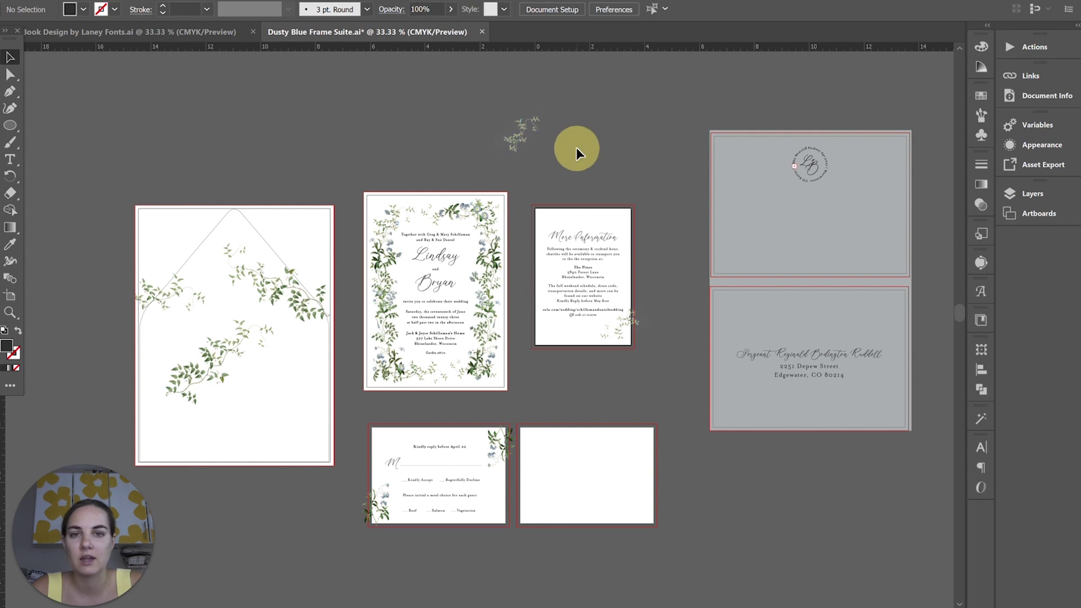
key(ctrl+z)
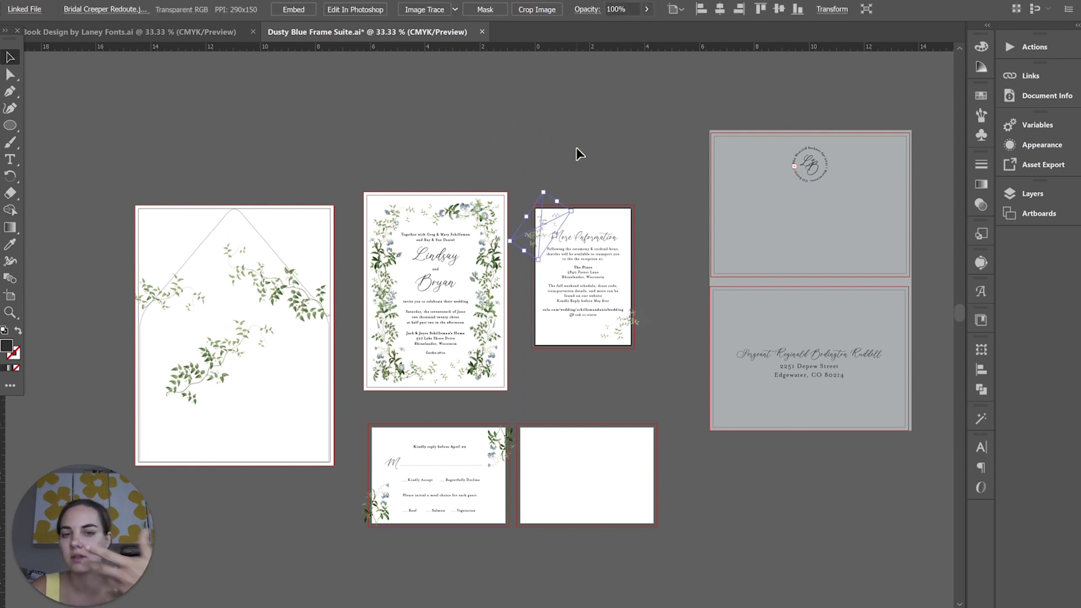
click(576, 147)
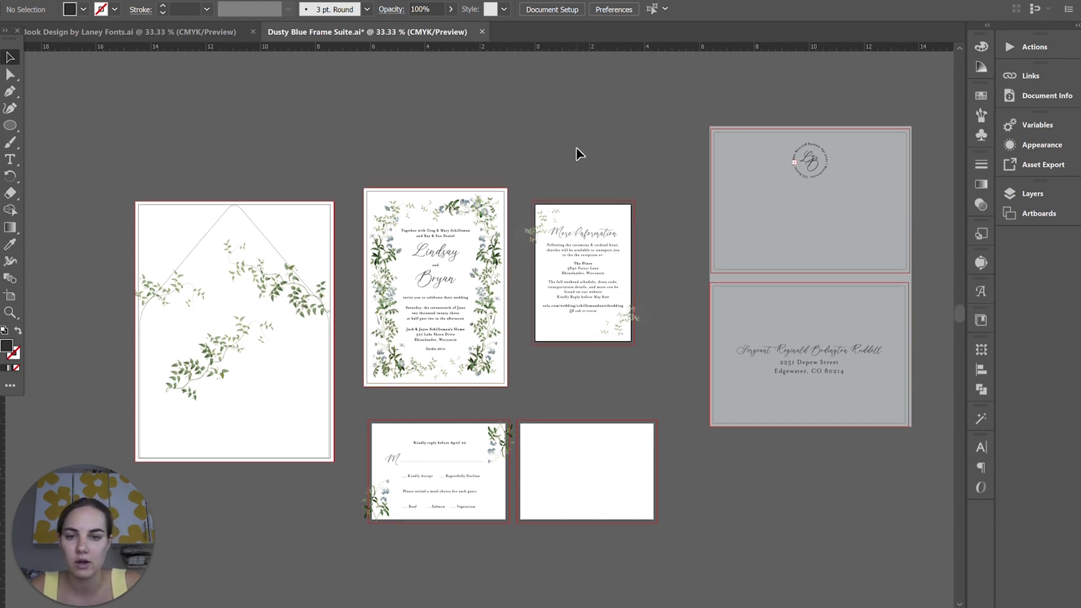
scroll(683, 329, down, 1)
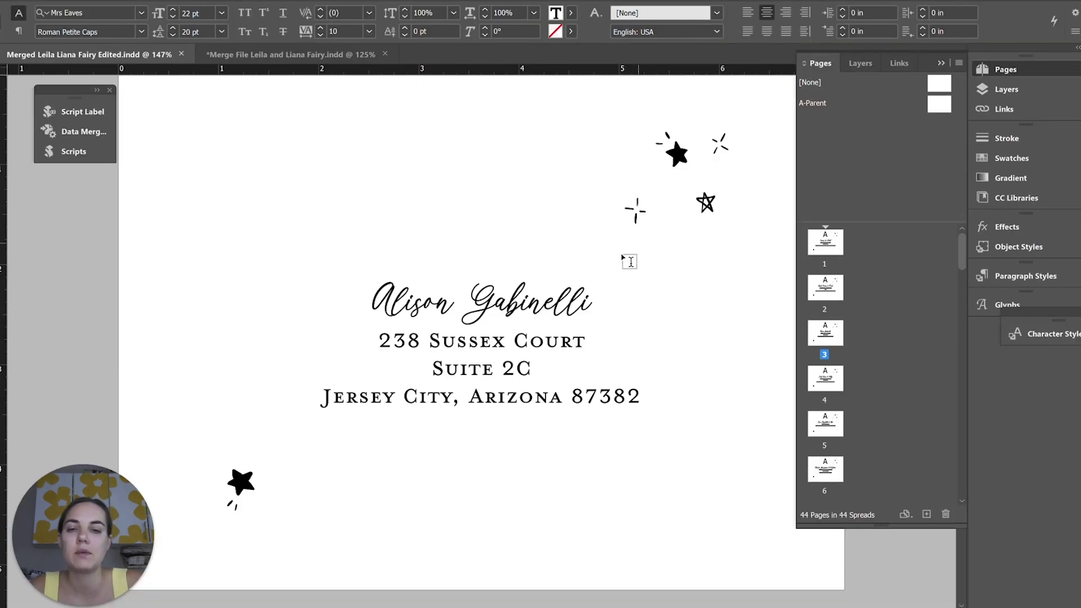
Step: Zoom out to 100%, select and deselect the four address lines, then scroll to the following page
click(556, 308)
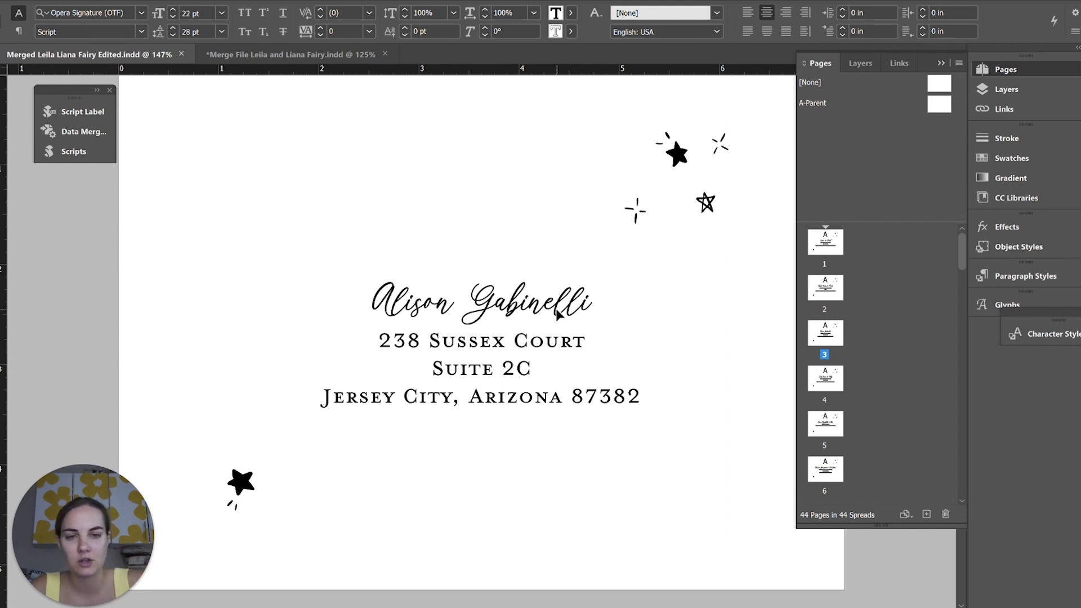
scroll(556, 308, down, 3)
scroll(564, 314, up, 2)
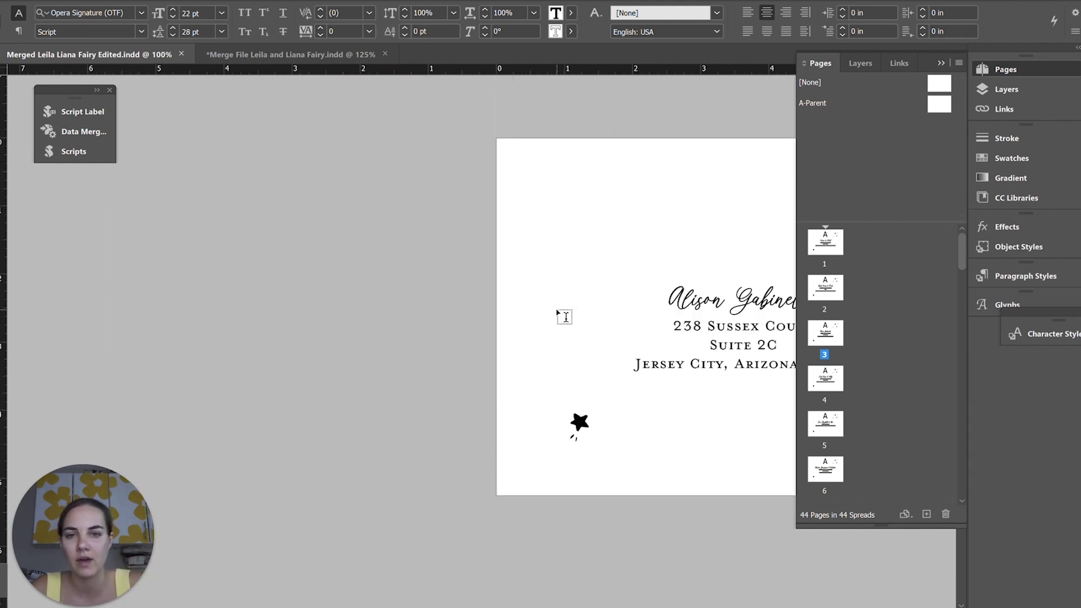
scroll(565, 317, right, 5)
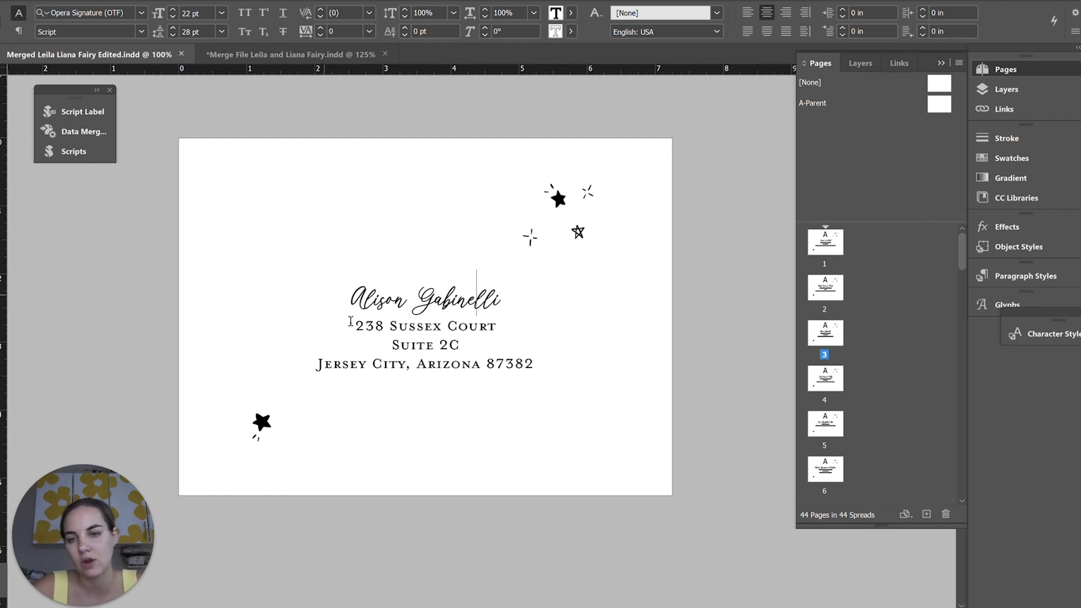
drag(350, 294, 500, 375)
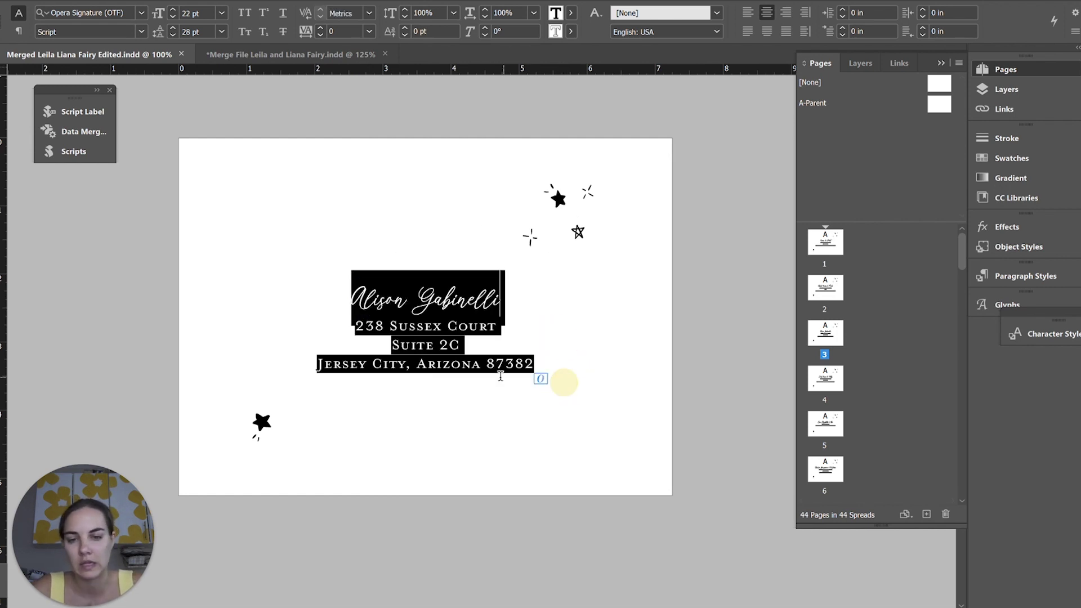
click(501, 376)
scroll(501, 376, down, 9)
scroll(500, 376, up, 3)
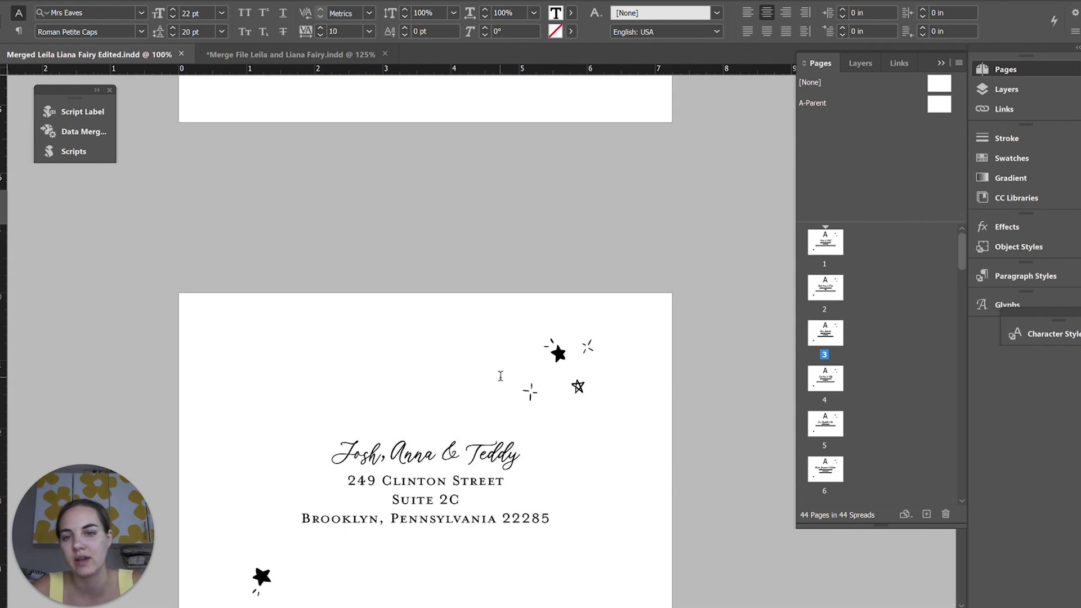
scroll(501, 375, down, 3)
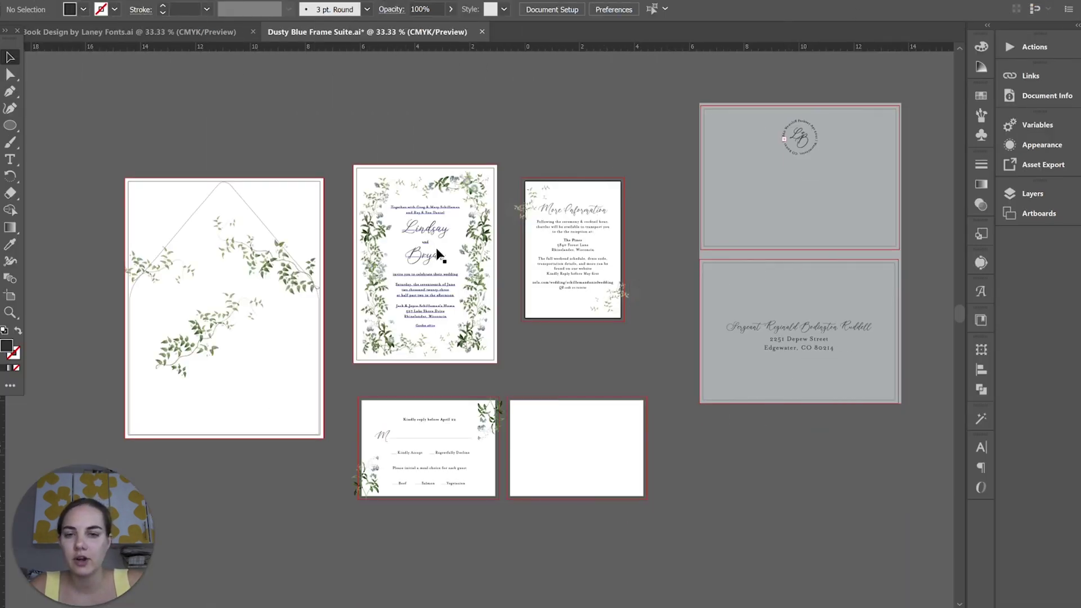
Step: Select the invitation wording block and zoom in closer on the invitation
click(436, 247)
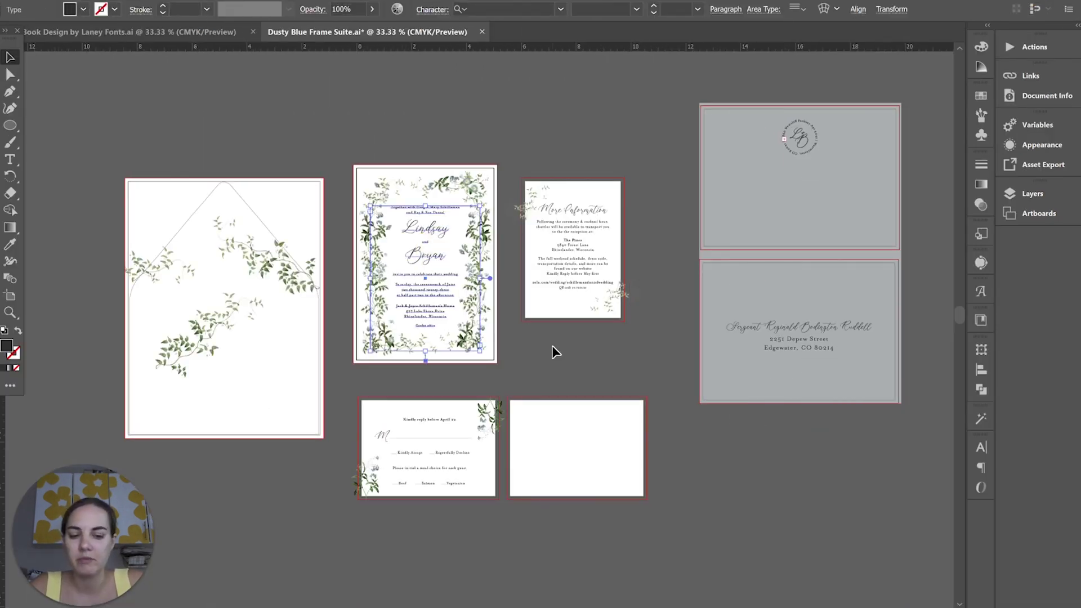
key(ctrl+equal)
key(ctrl+equal)
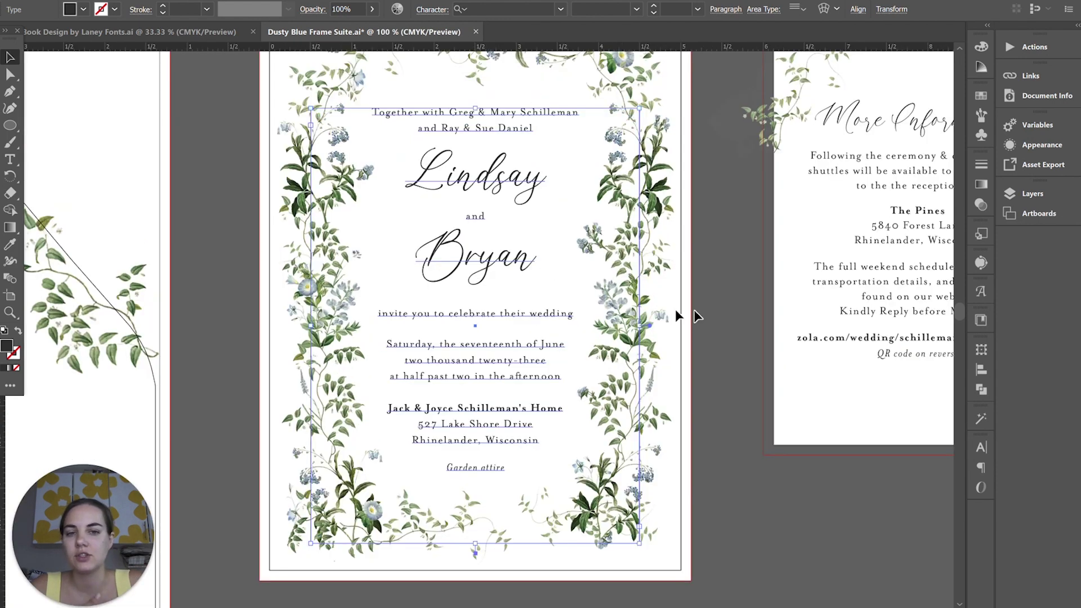
click(708, 301)
scroll(709, 302, right, 3)
scroll(709, 301, right, 1)
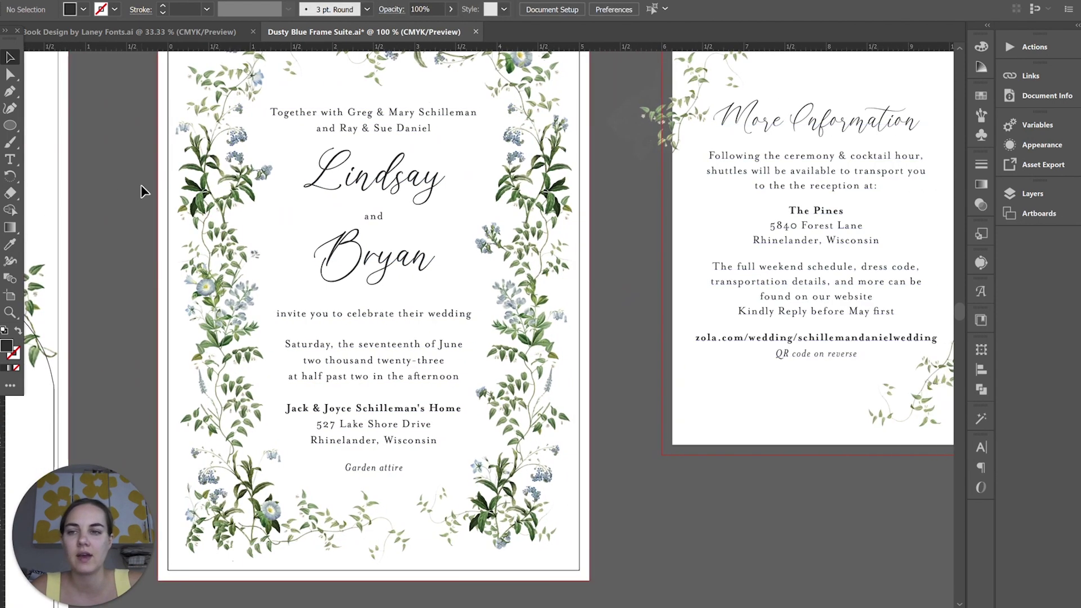
Step: Draw a dark test ellipse beside the floral border, then delete it and a stray tiny ellipse
click(10, 125)
drag(518, 307, 622, 390)
drag(614, 269, 622, 282)
key(Delete)
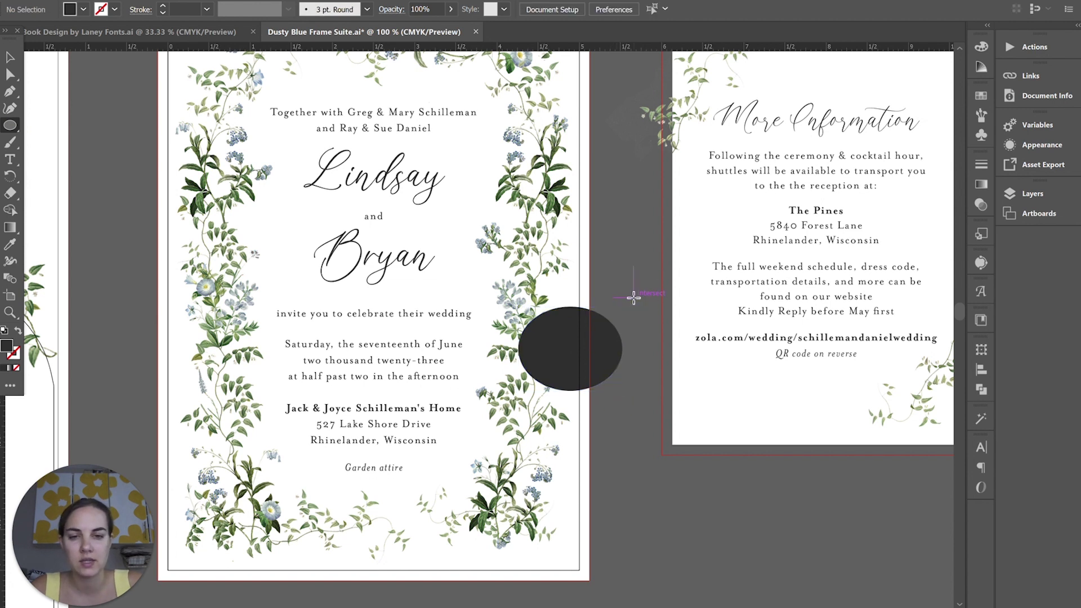
click(10, 57)
click(592, 354)
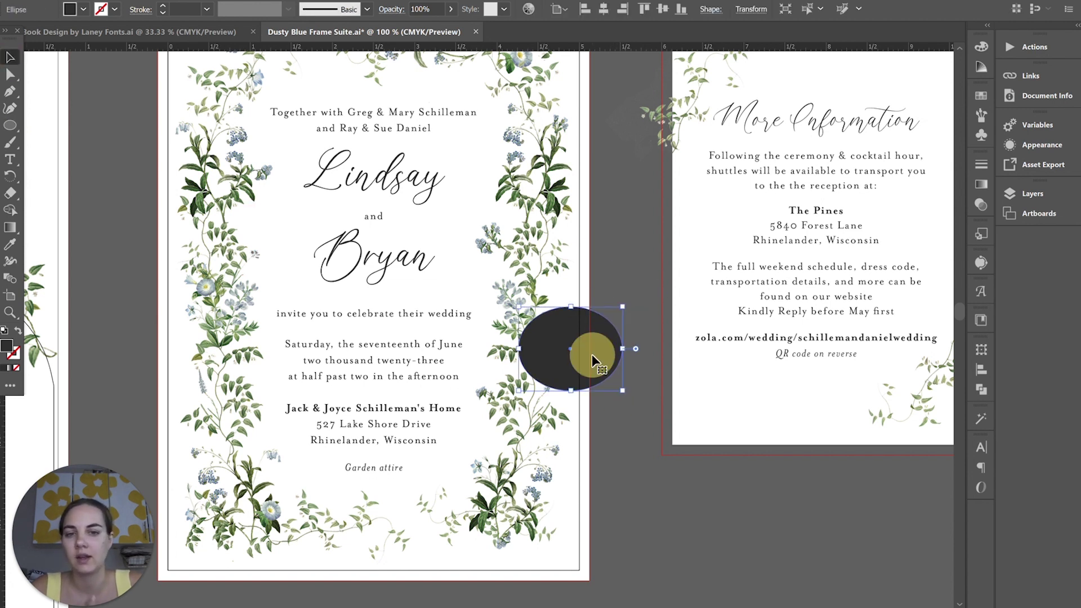
key(Delete)
Step: Zoom out to 50% to show more artboards and select the envelope liner image
key(ctrl+minus)
key(ctrl+minus)
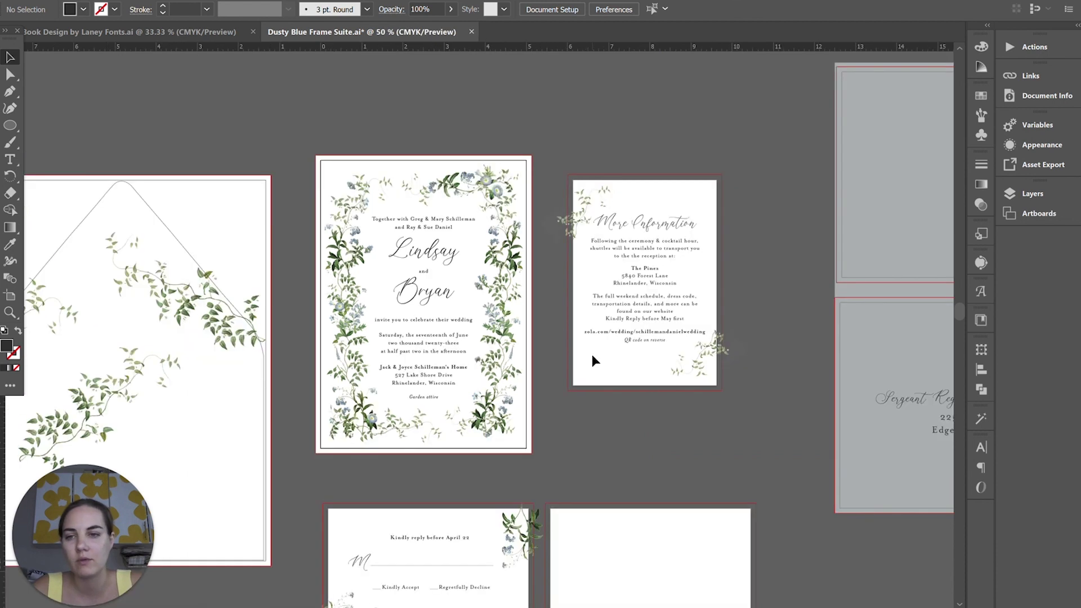
scroll(593, 354, down, 2)
scroll(593, 354, left, 3)
click(292, 135)
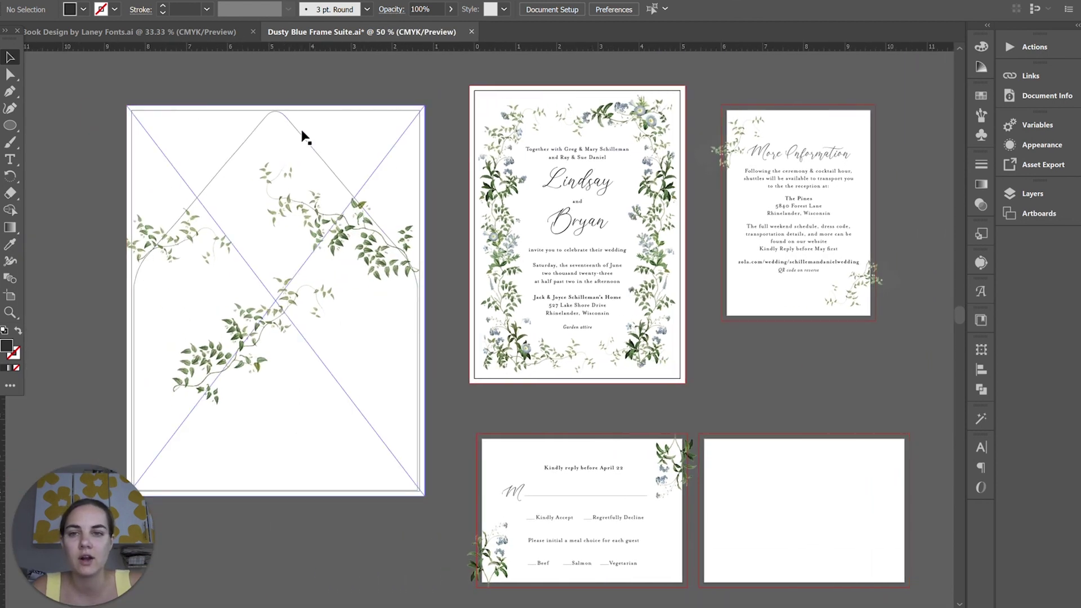
Step: Select the envelope outline path to inspect it, then deselect it
click(300, 134)
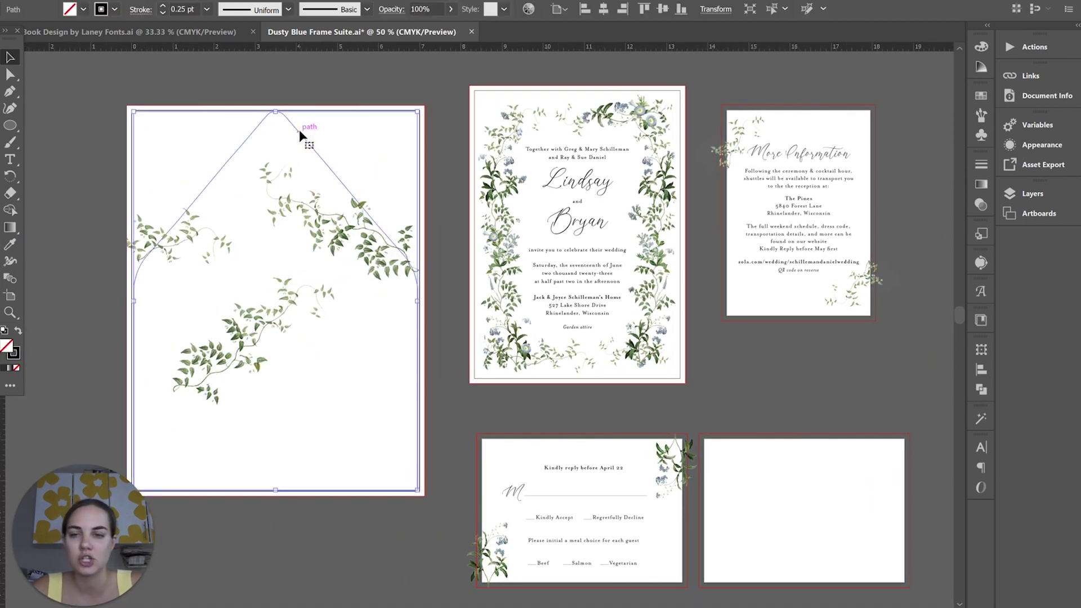
click(290, 79)
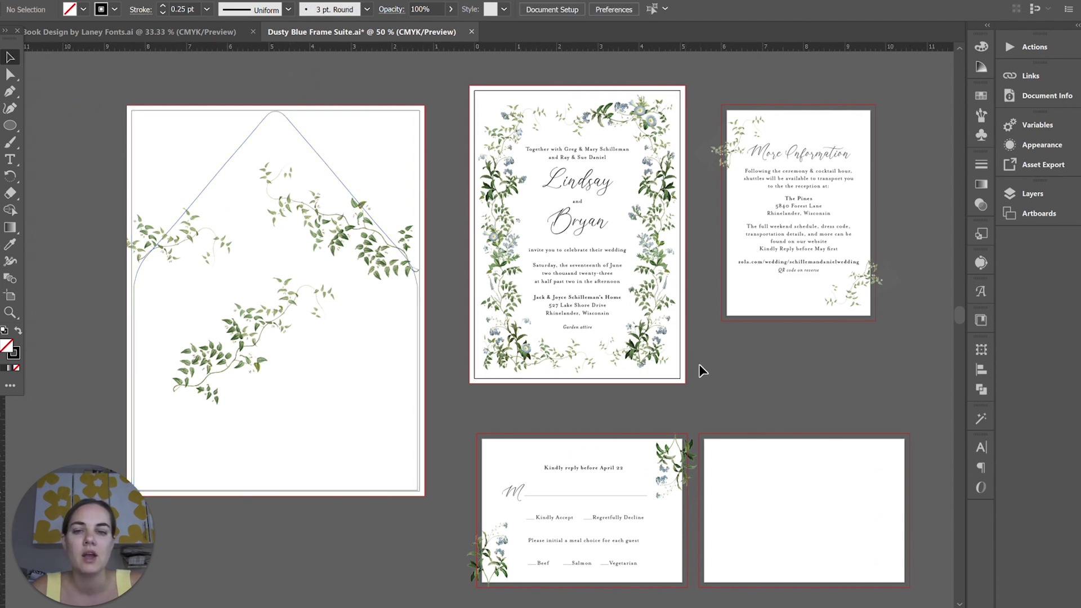
scroll(700, 366, right, 8)
scroll(700, 366, left, 8)
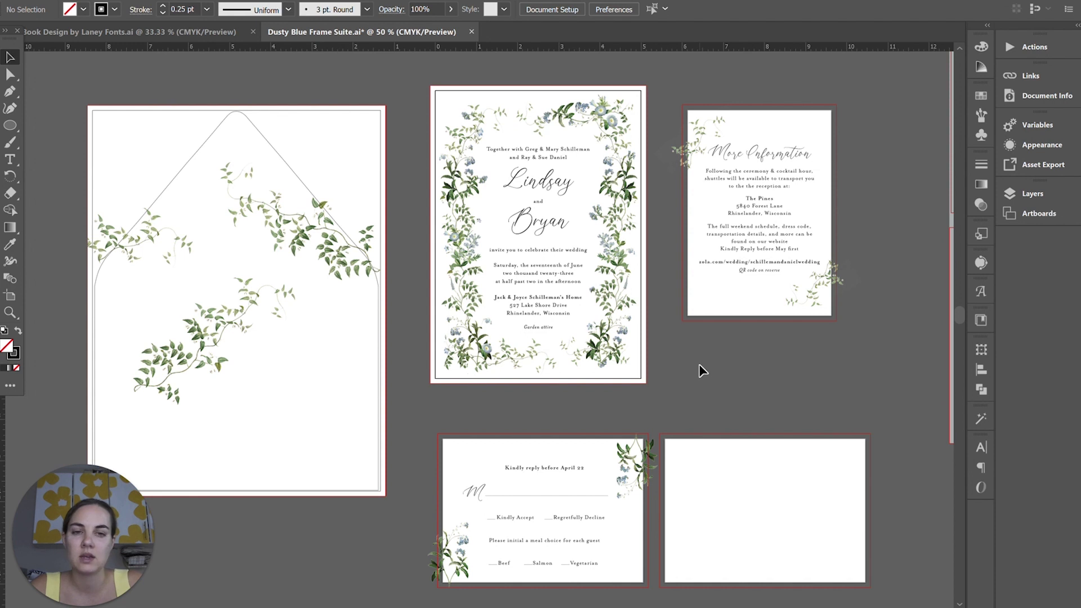
Step: Zoom in to 150% on the main invitation and select its event details text block
key(ctrl+equal)
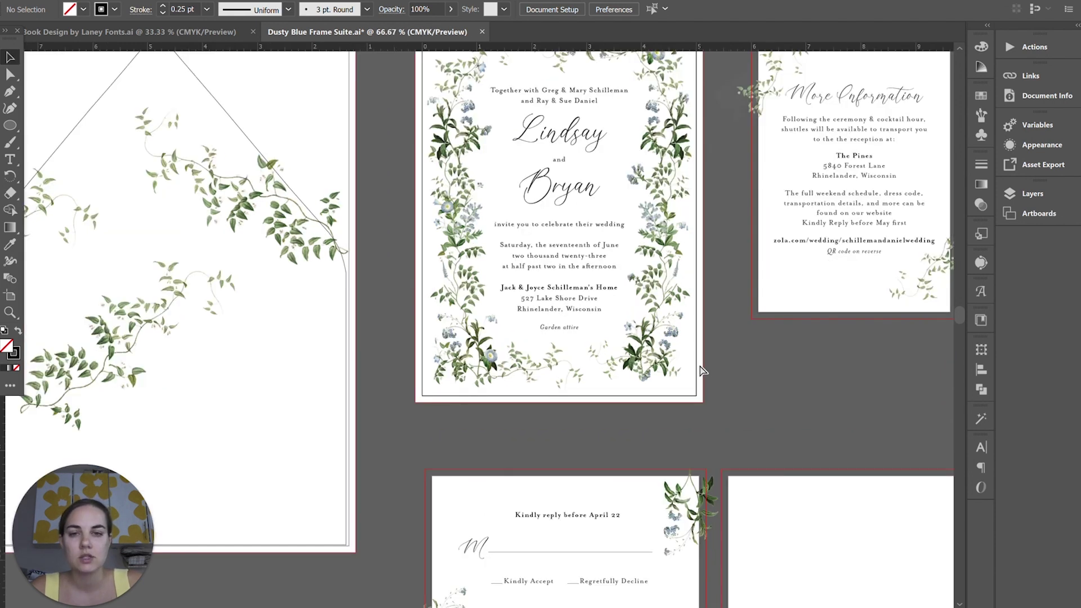
key(ctrl+equal)
key(ctrl+equal)
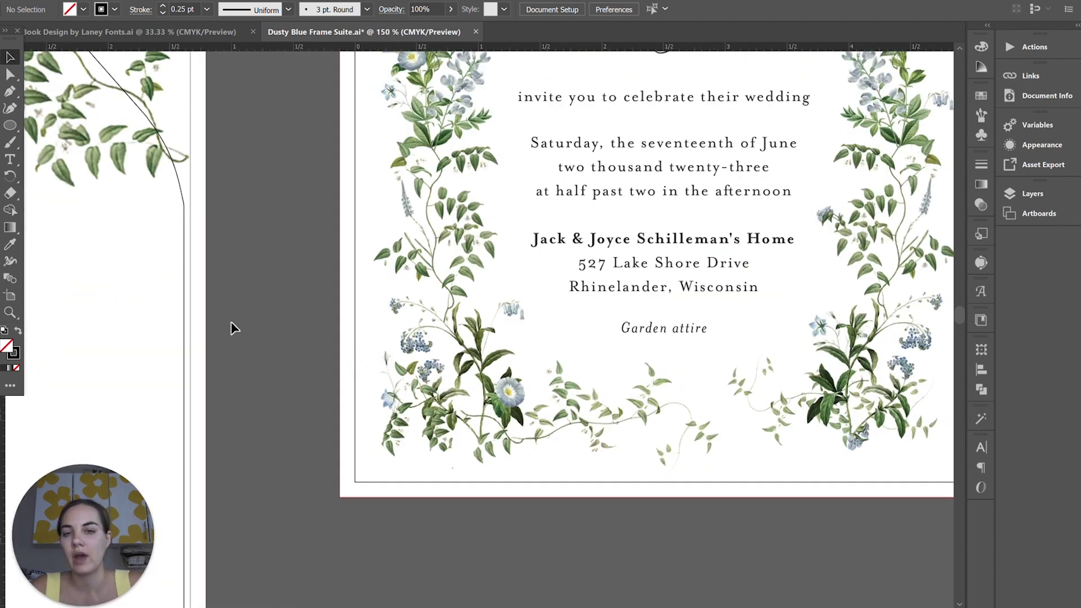
scroll(283, 309, right, 1)
scroll(283, 308, left, 3)
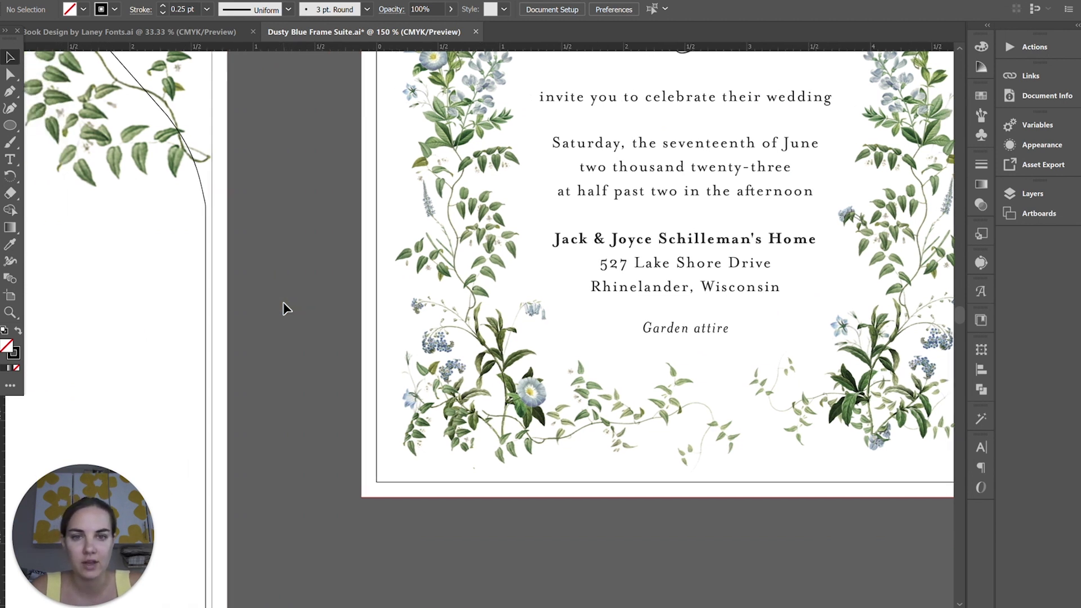
click(656, 285)
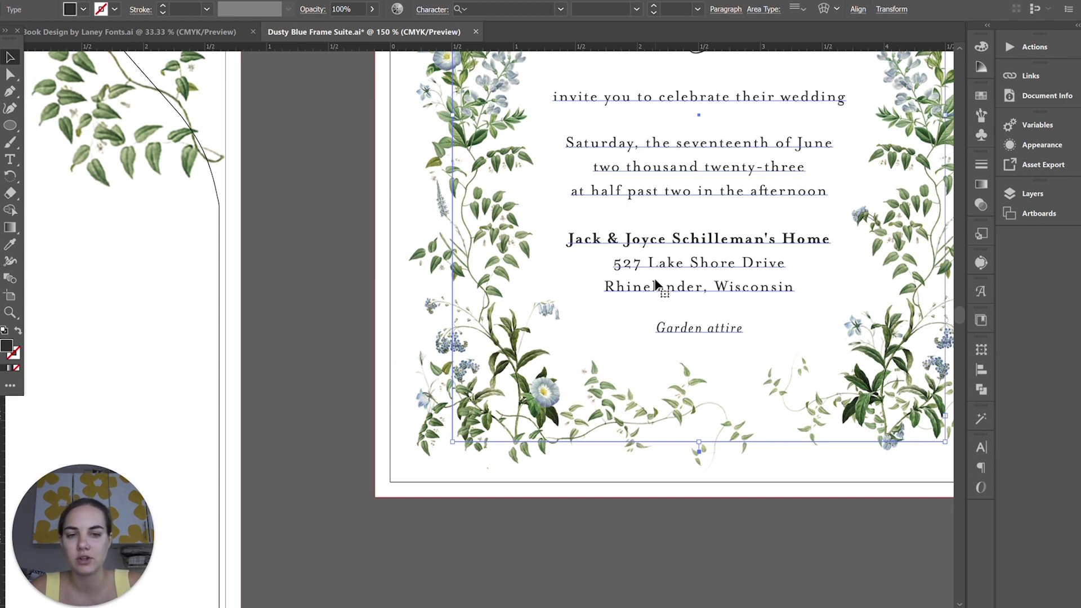
Step: Select the More Information card's vine image, drag it down-left off the card, and undo
click(425, 397)
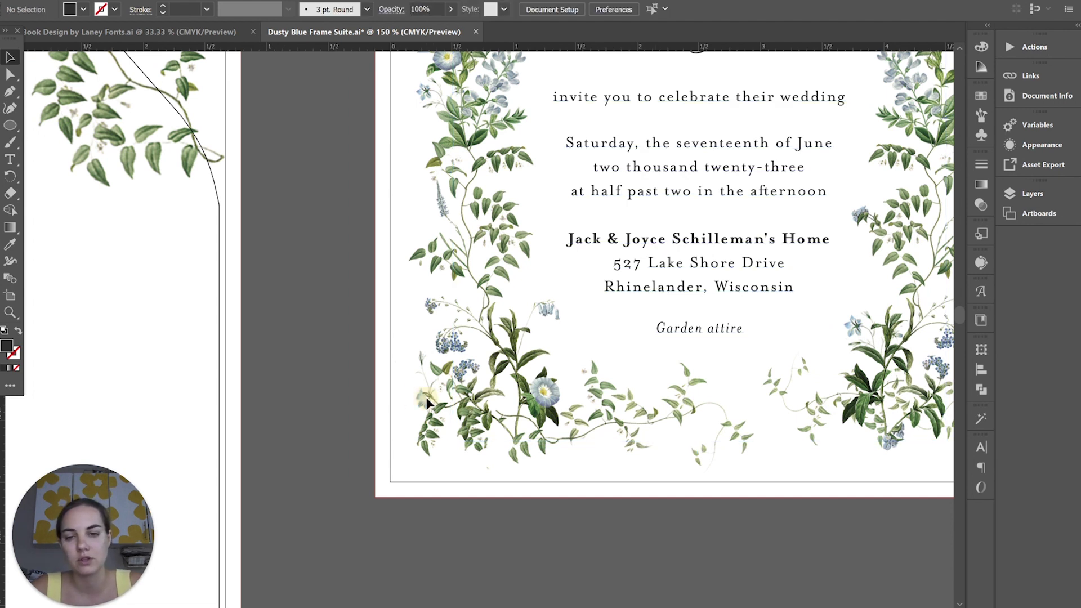
scroll(425, 397, up, 2)
scroll(426, 397, right, 8)
scroll(426, 397, right, 5)
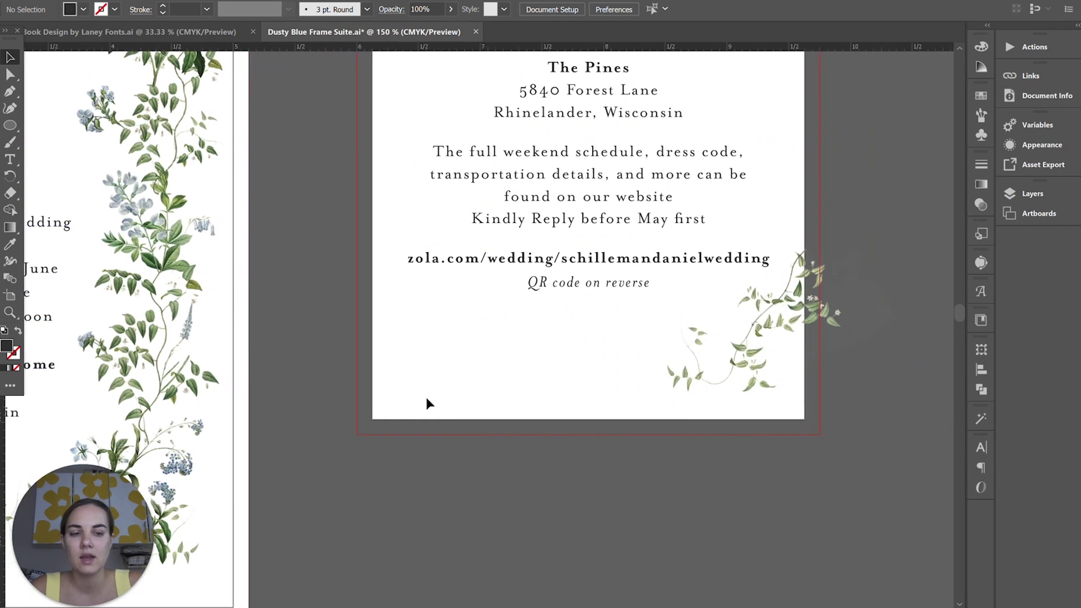
click(738, 327)
scroll(741, 329, down, 3)
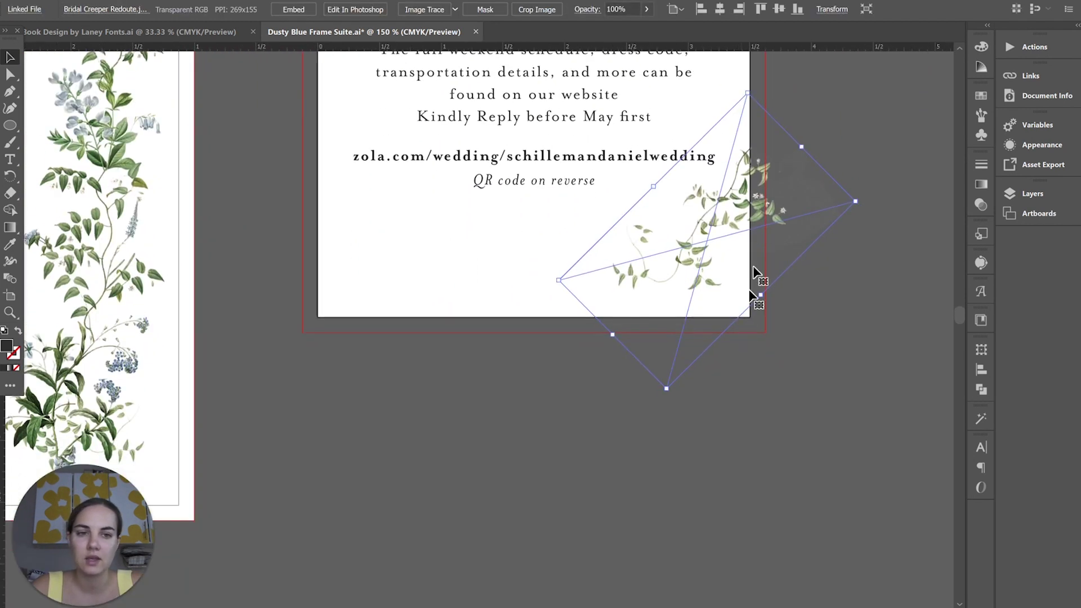
drag(701, 273, 447, 478)
key(ctrl+z)
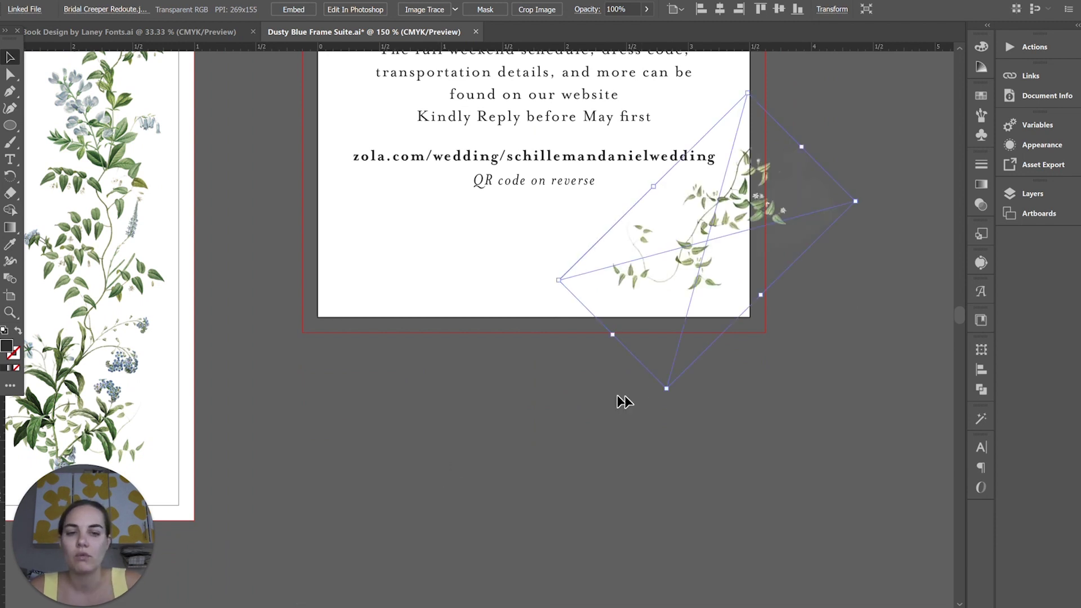
Step: Enlarge and rotate the vine image, undo both changes, and reselect the vine
drag(667, 389, 664, 511)
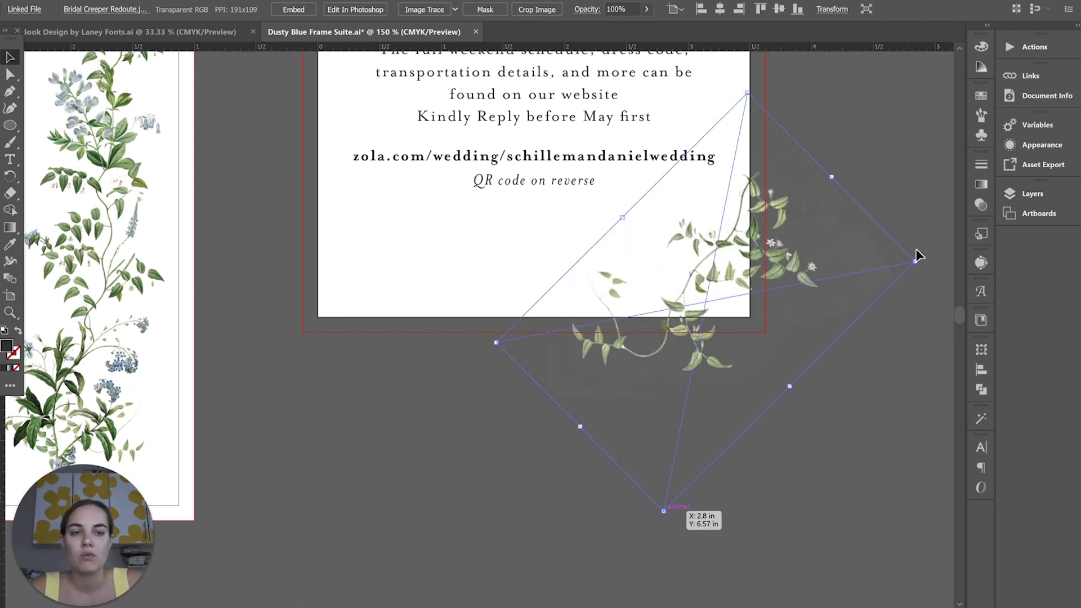
drag(923, 259, 913, 414)
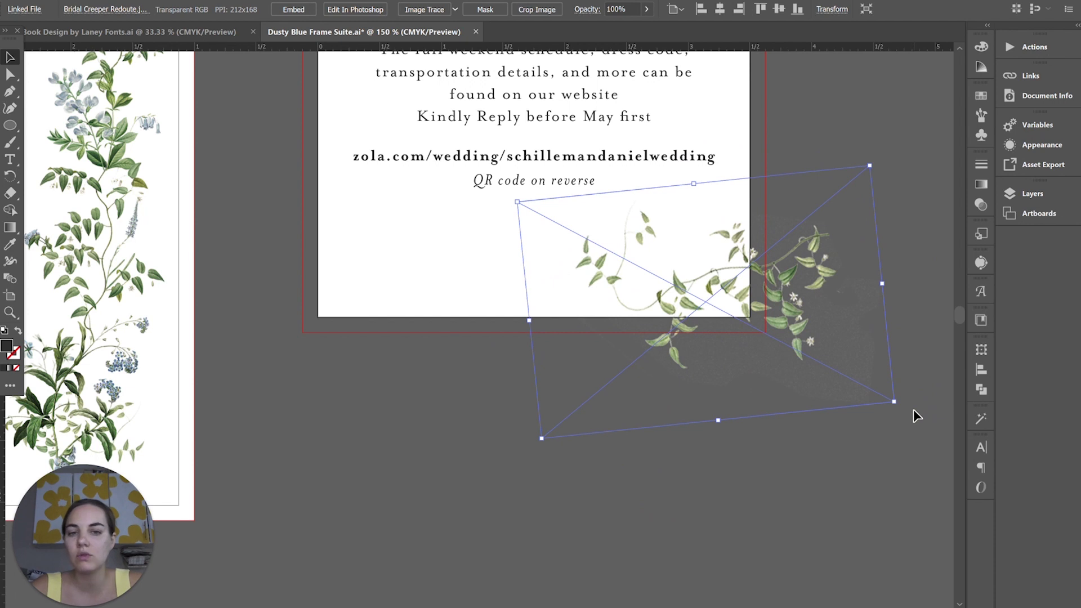
key(ctrl+z)
key(ctrl+z)
key(ctrl+z)
click(913, 411)
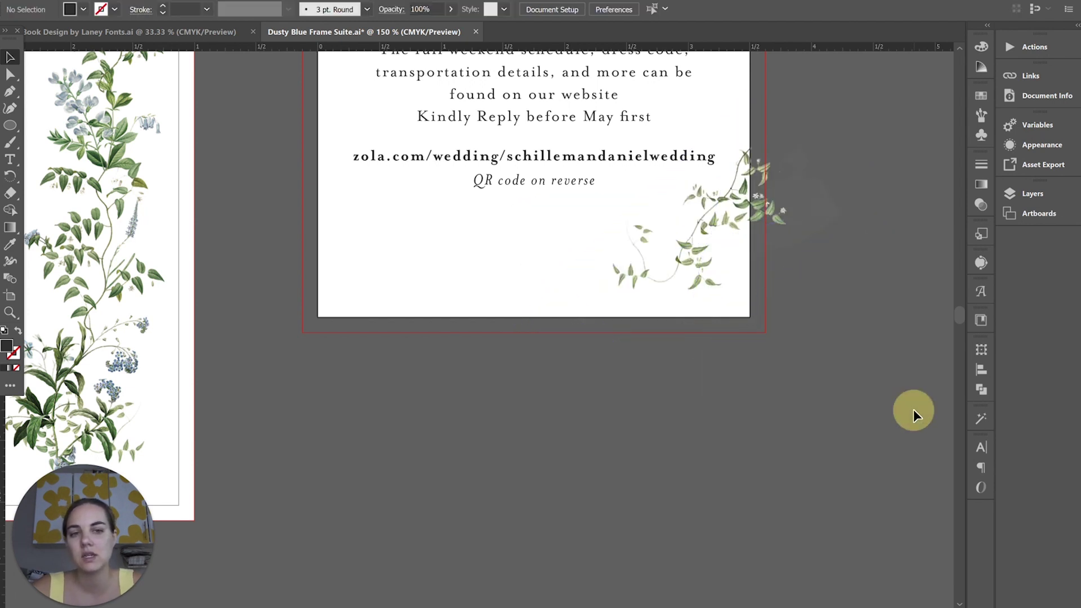
click(771, 198)
Step: Draw a dark circle beside the information card with the Ellipse tool
scroll(772, 198, right, 3)
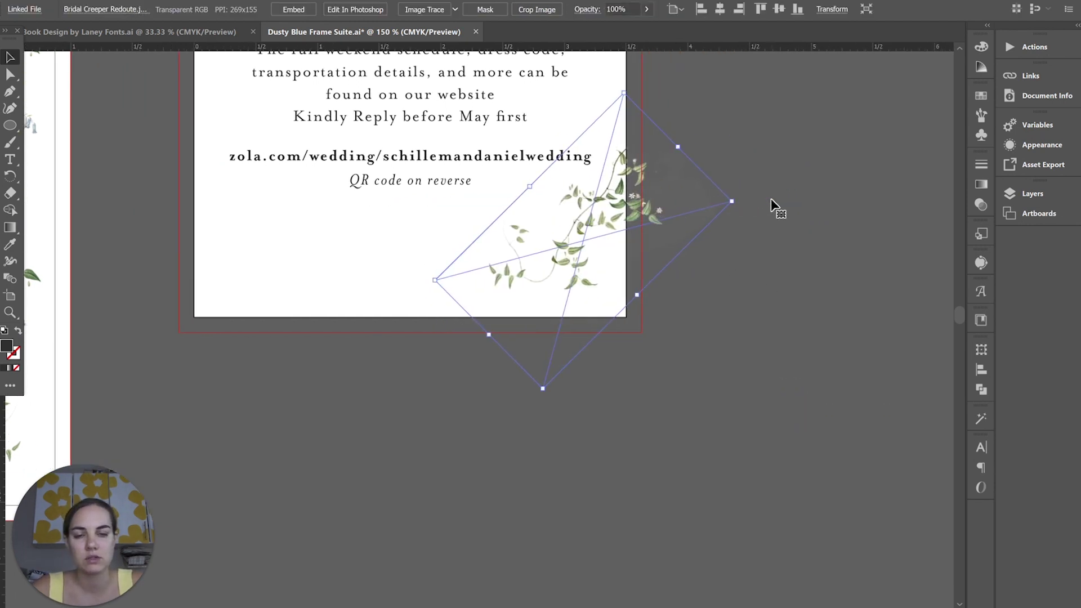
scroll(771, 198, up, 1)
scroll(552, 323, right, 1)
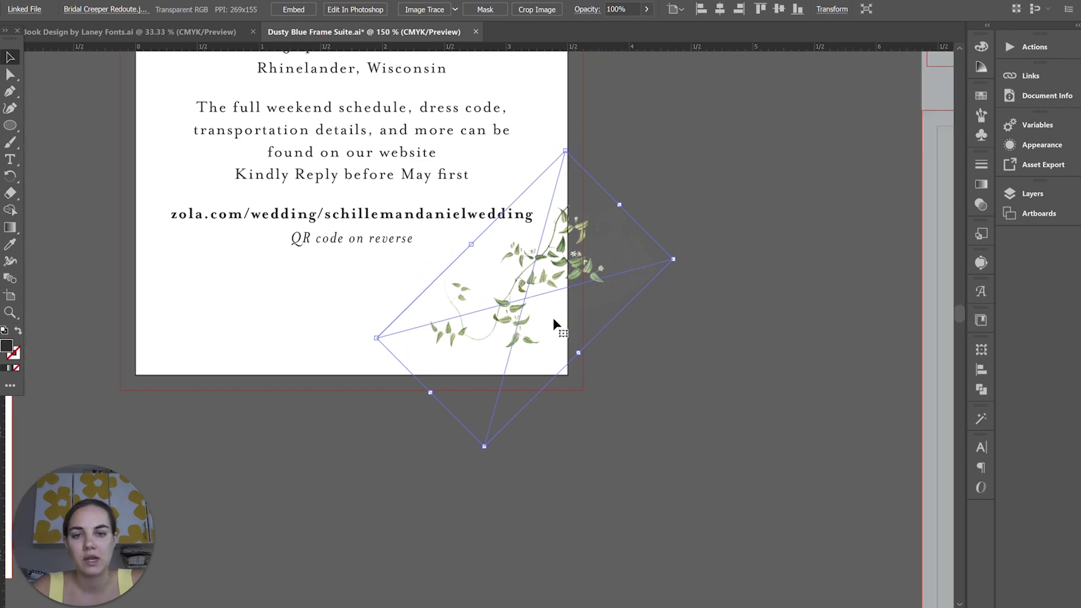
key(l)
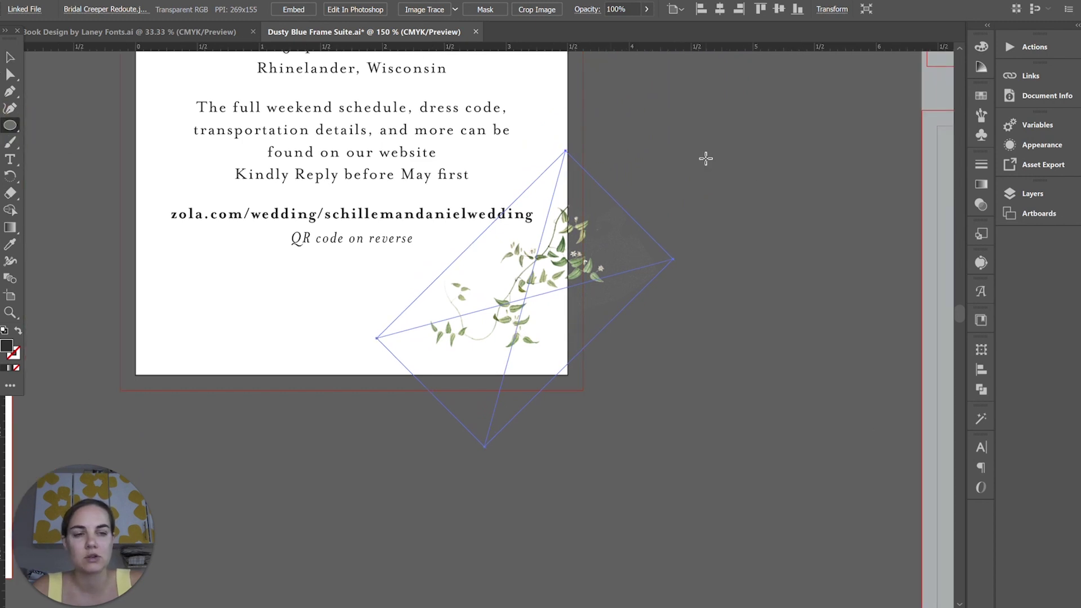
mouse_move(707, 158)
mouse_down()
mouse_move(804, 295)
mouse_move(822, 281)
mouse_up()
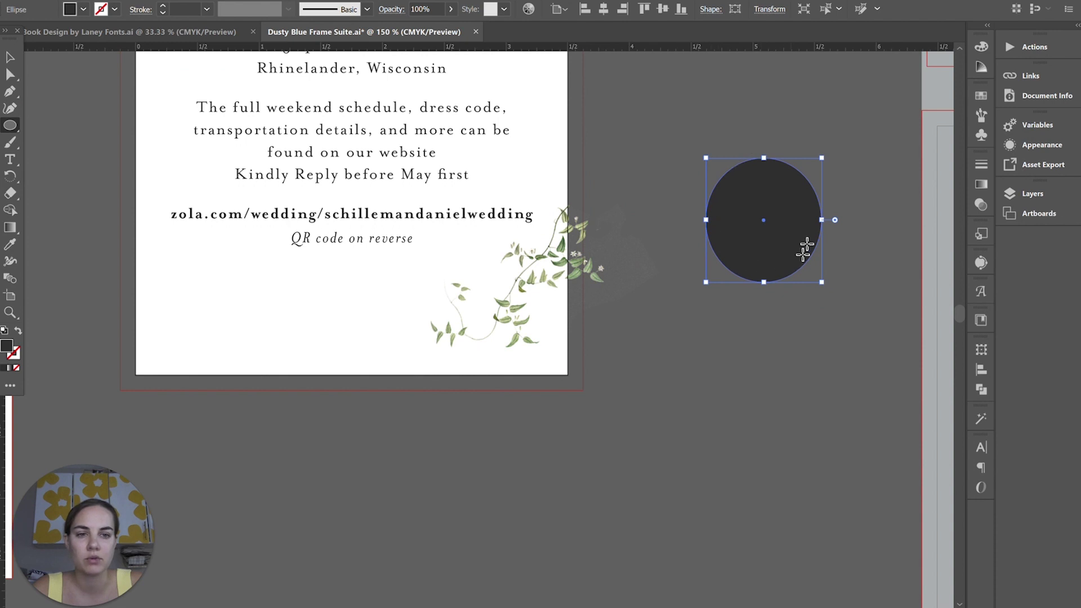
Step: Pull the circle's top anchor handle upward to reshape it into a teardrop
click(9, 75)
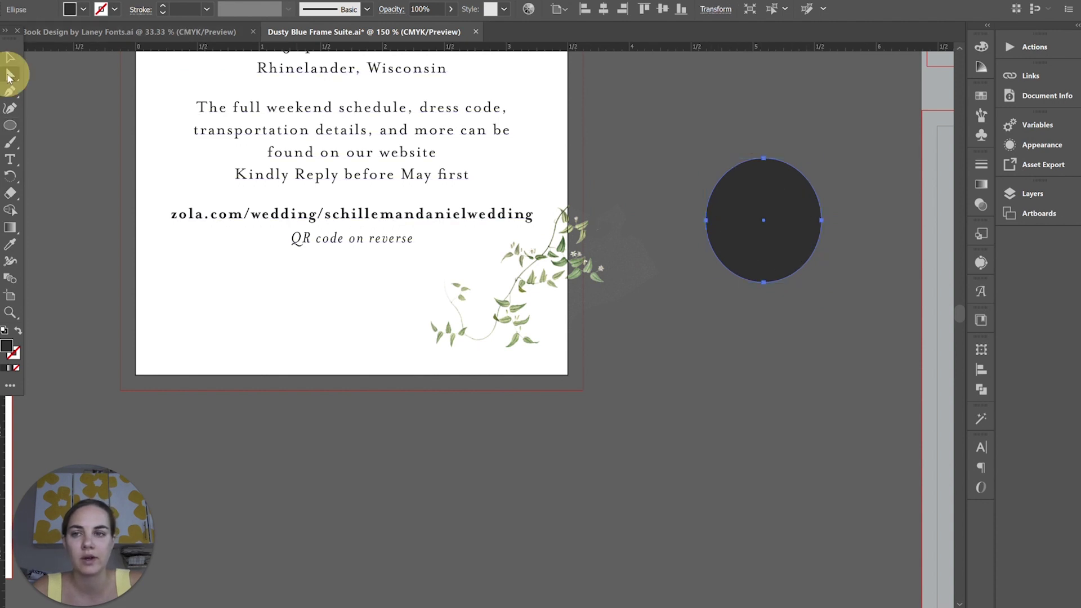
click(764, 158)
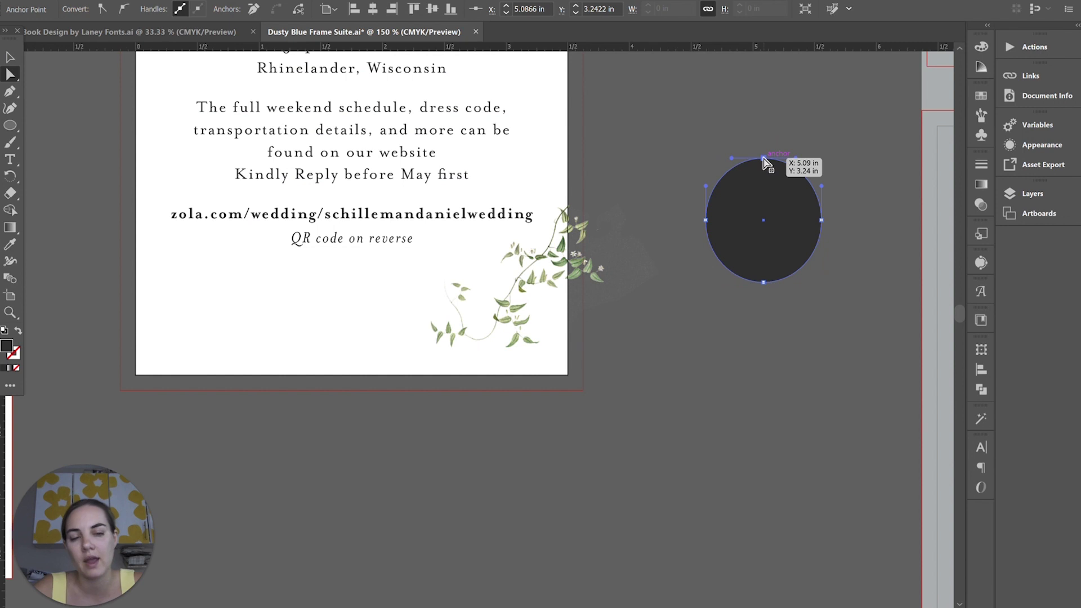
drag(795, 158, 799, 126)
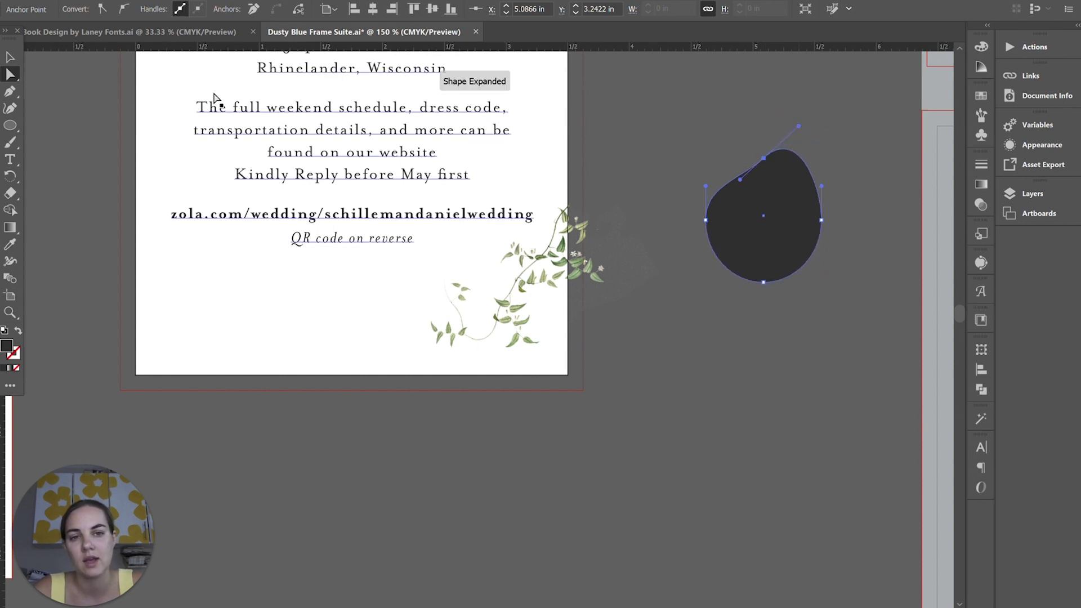
click(10, 57)
click(784, 354)
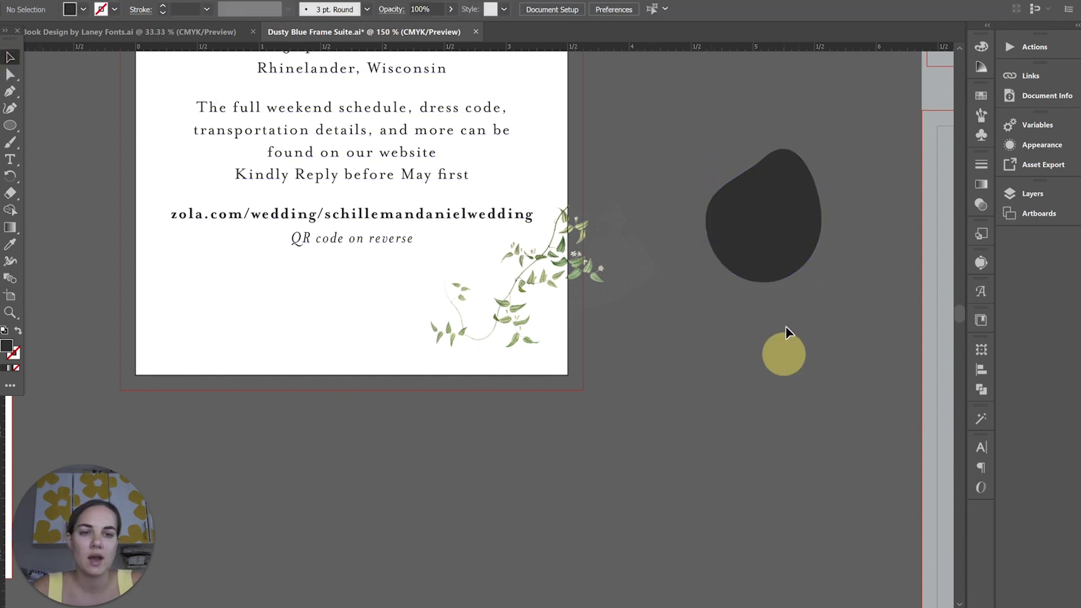
click(778, 257)
Step: Fill the teardrop yellow after trying brown, tan and green, then zoom in on the vine image
click(84, 9)
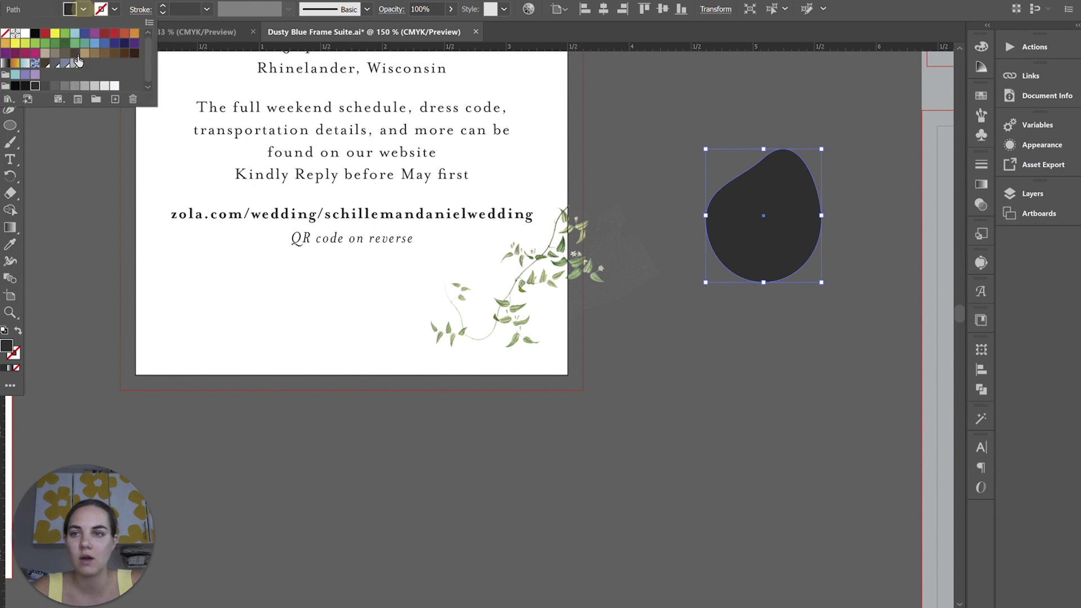
click(75, 52)
click(45, 52)
click(45, 42)
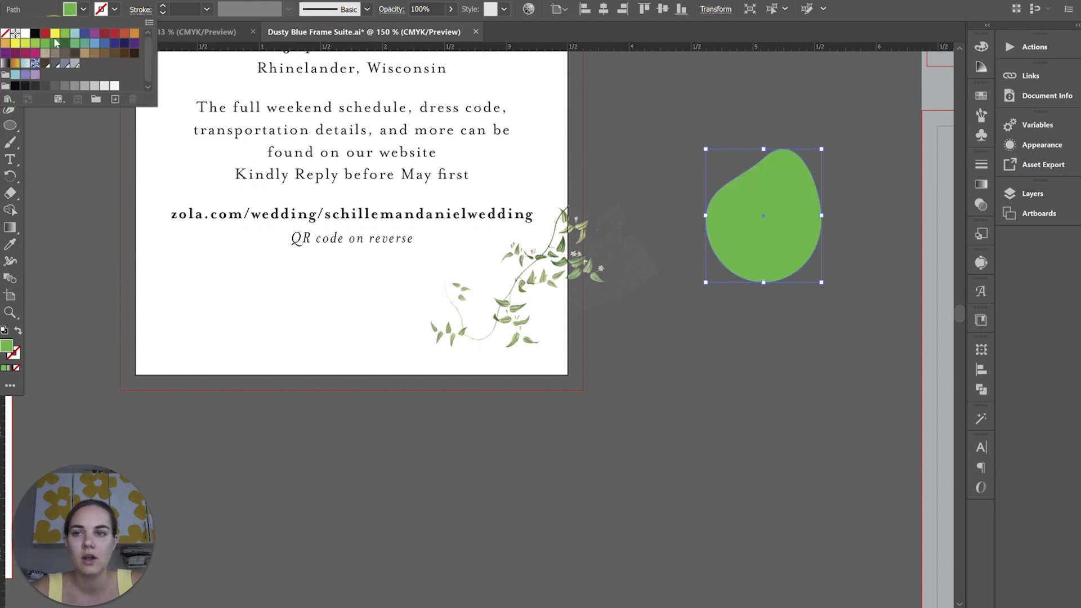
click(55, 42)
click(85, 224)
click(85, 224)
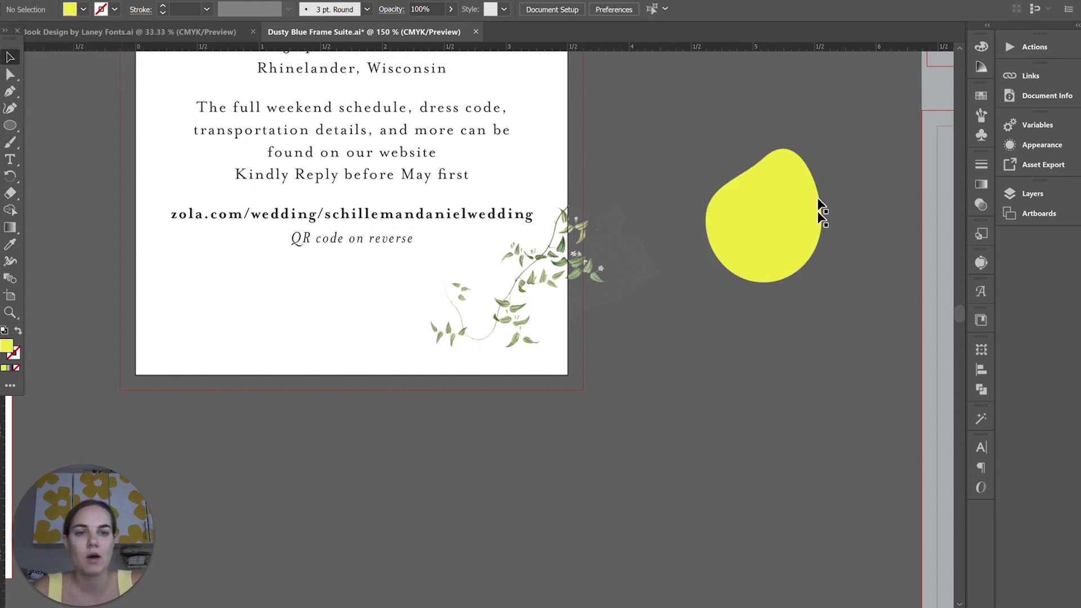
click(819, 201)
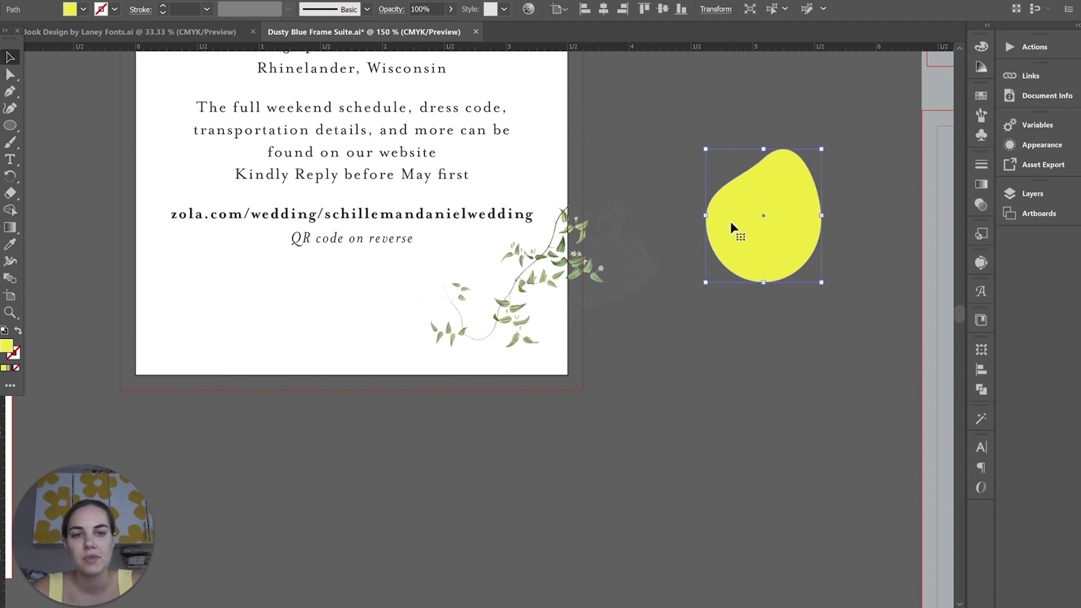
click(518, 287)
key(ctrl+plus)
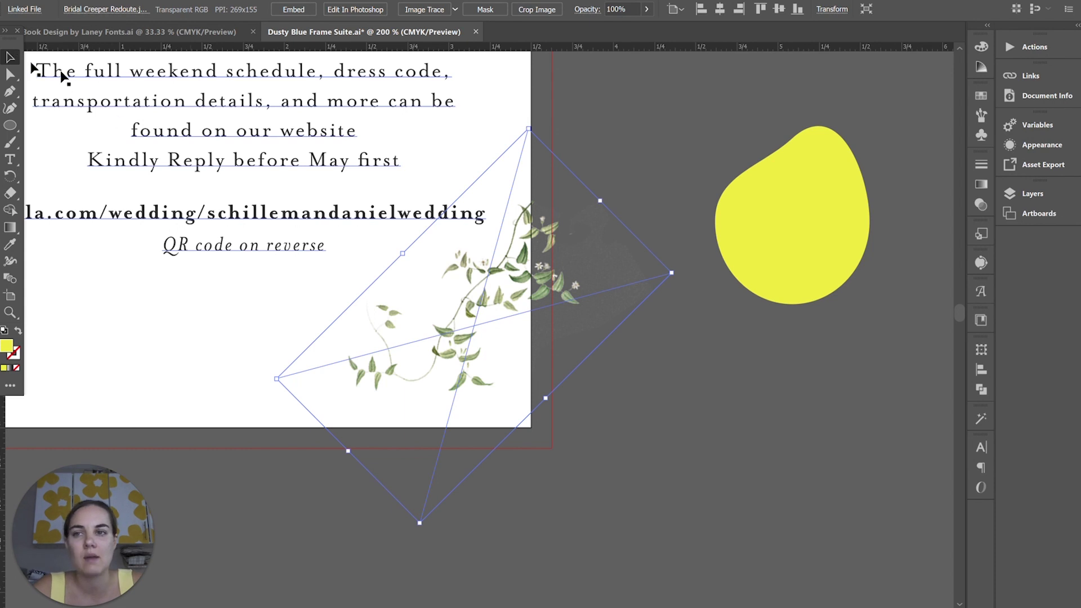
Step: Deselect the vine, zoom to 100% with Ctrl+1, and scroll back to the invitation artboard
click(10, 74)
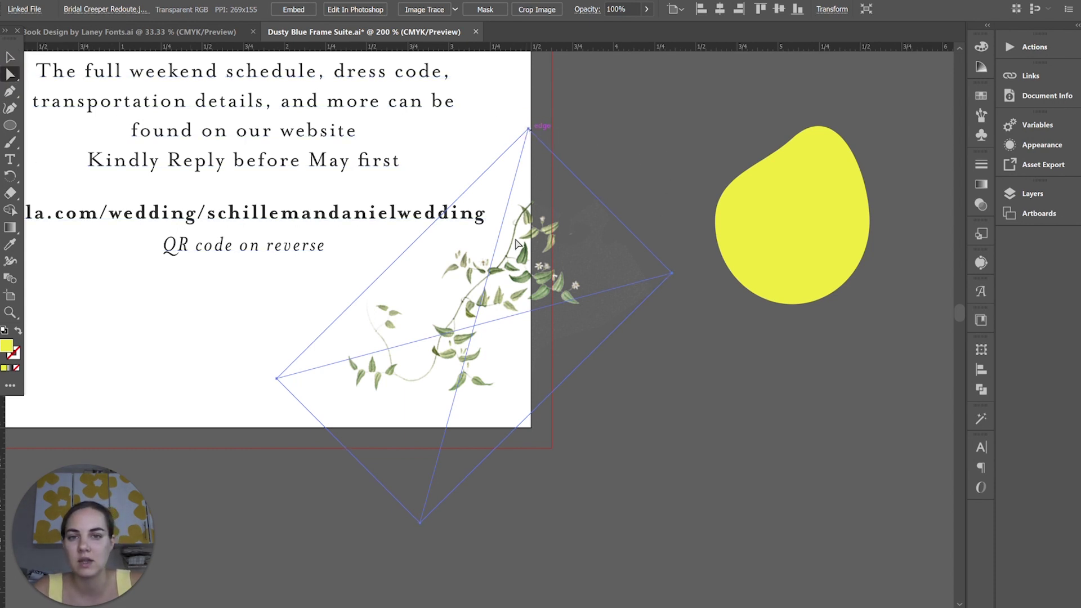
click(11, 56)
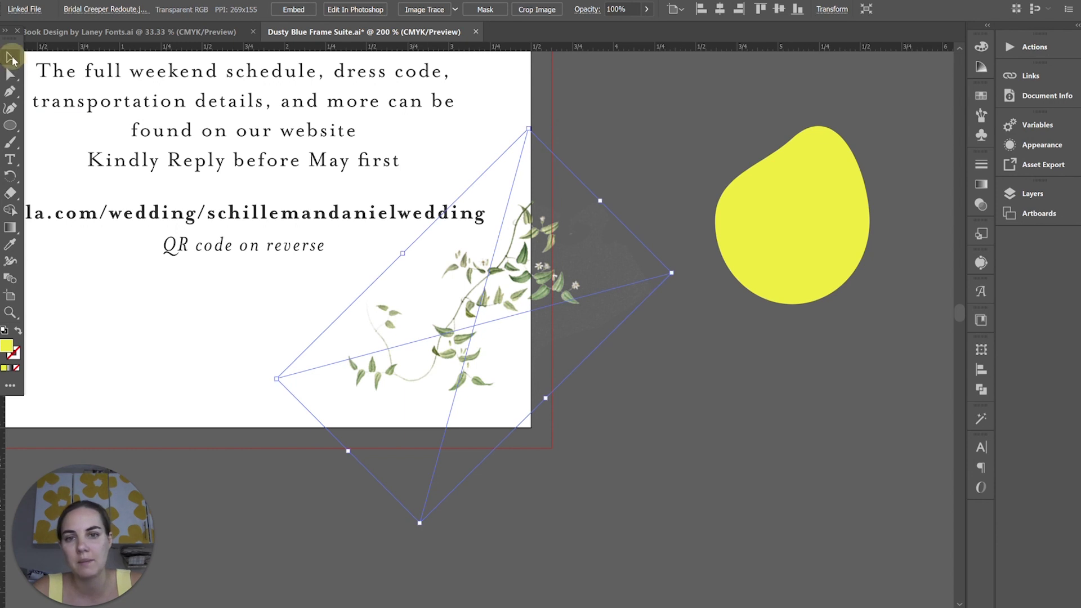
click(577, 412)
key(ctrl+1)
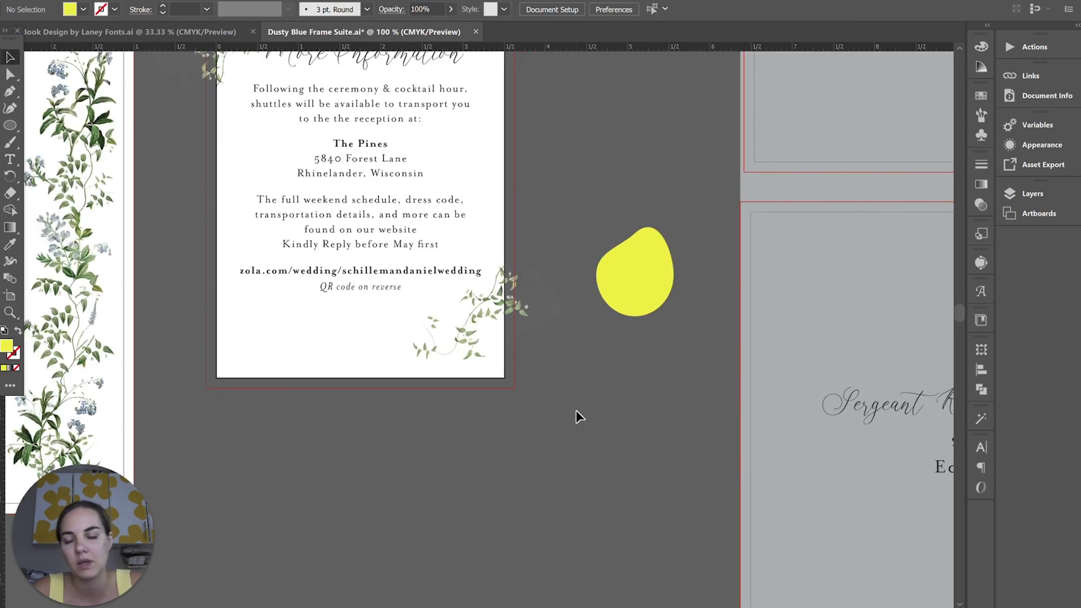
scroll(577, 410, left, 4)
scroll(576, 411, left, 5)
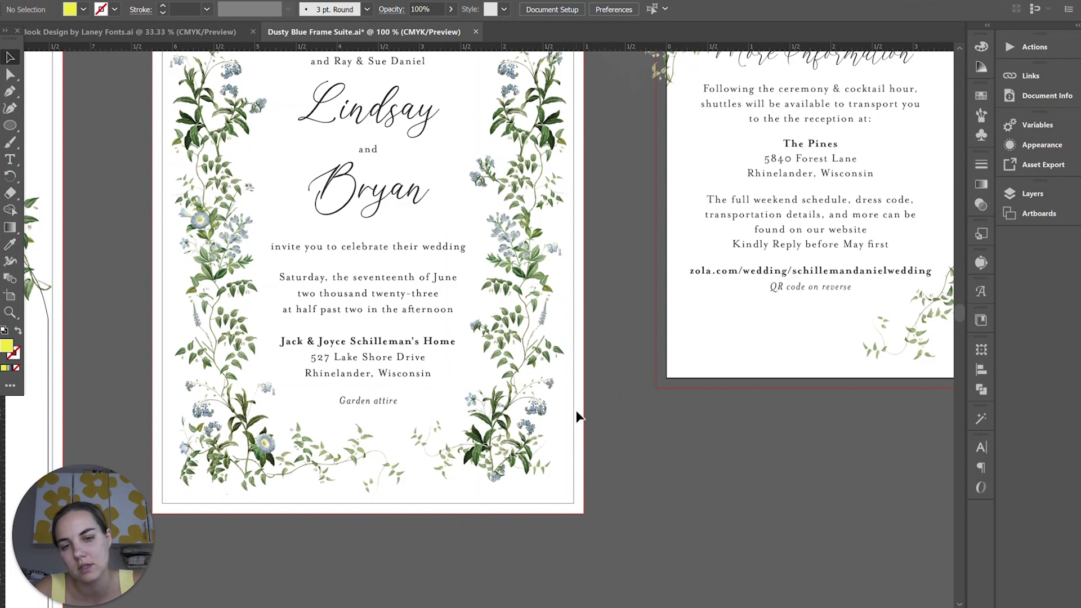
scroll(576, 411, up, 2)
Step: Choose Edit In Photoshop for the selected placed Invitation Frame.psd link
scroll(578, 417, up, 4)
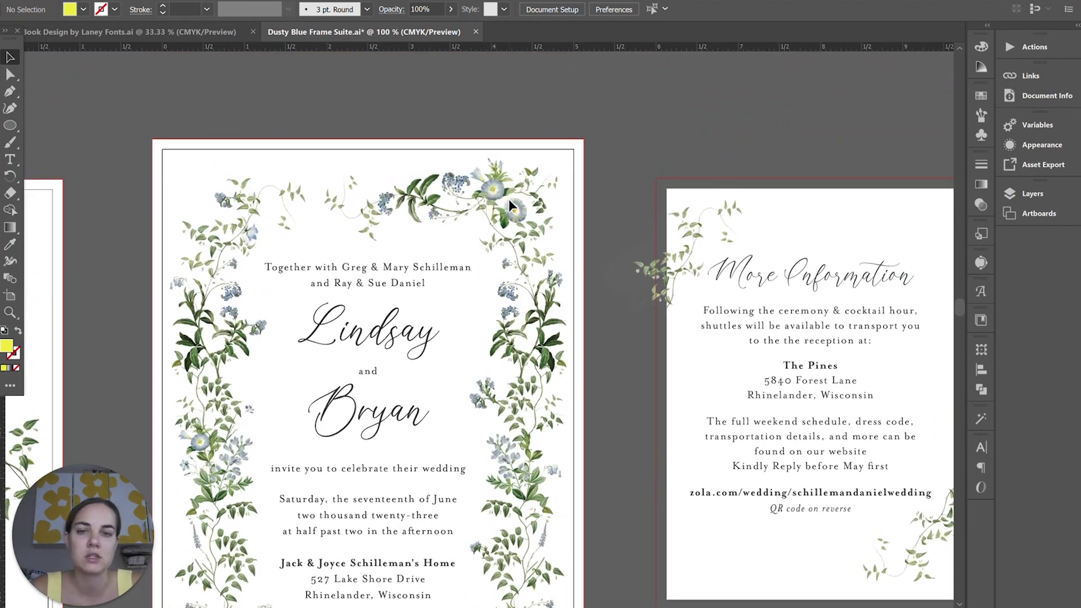
click(321, 174)
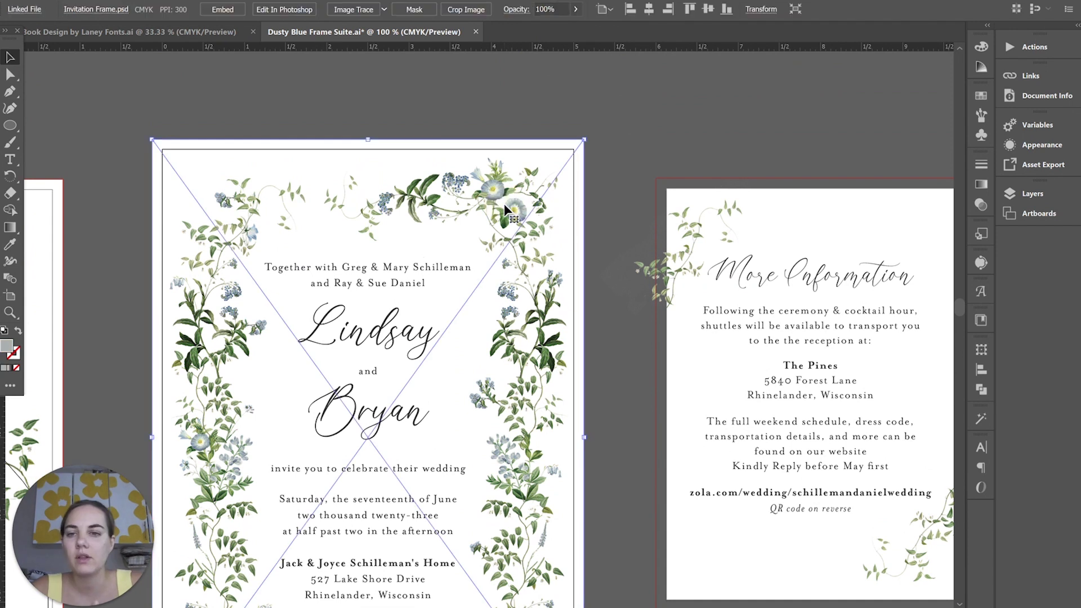
scroll(505, 210, right, 2)
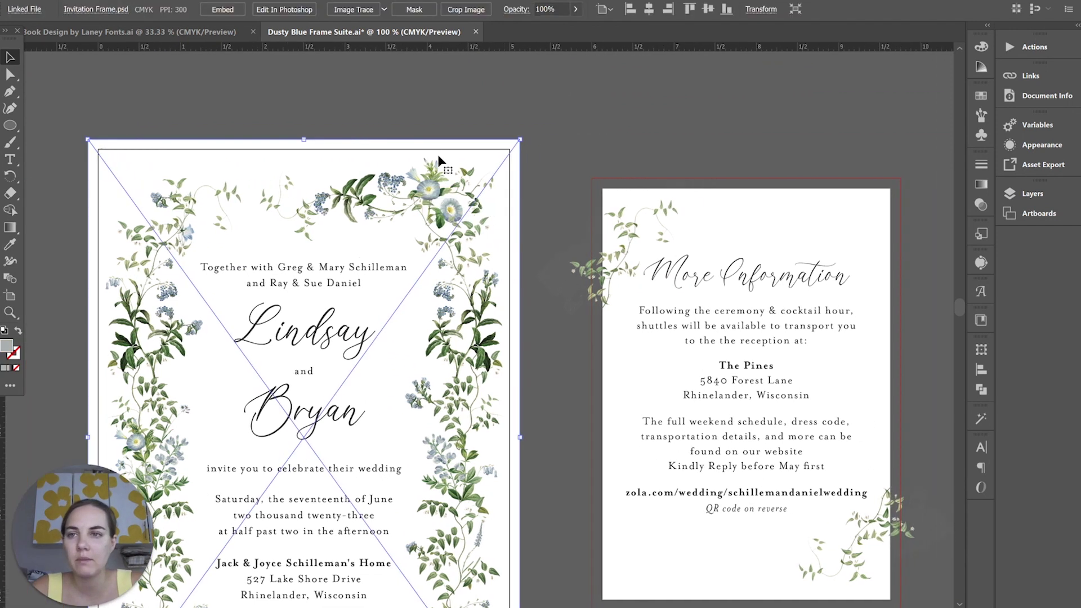
click(92, 10)
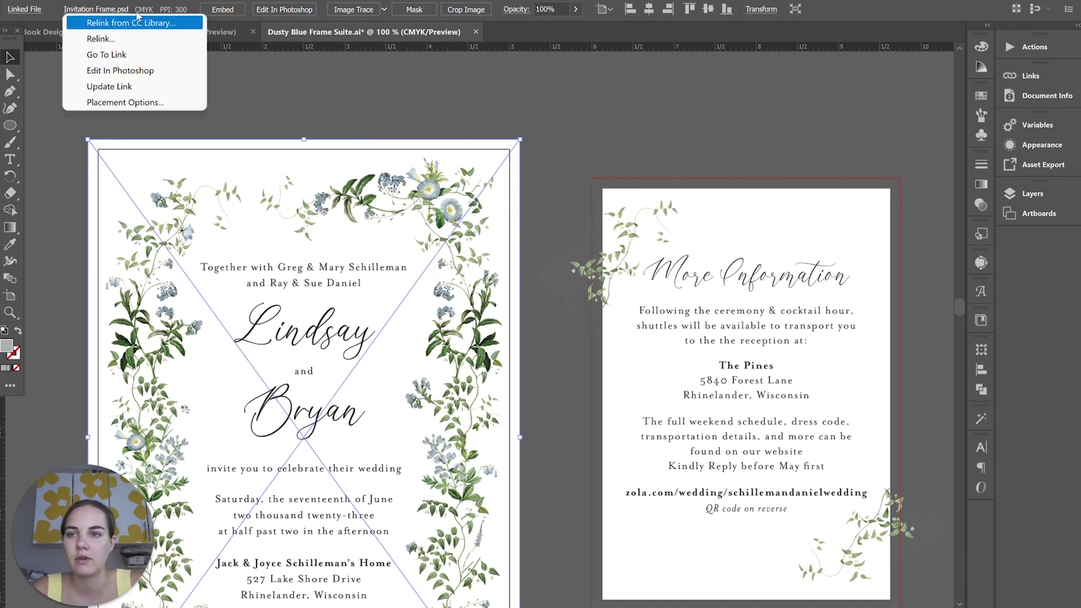
click(112, 70)
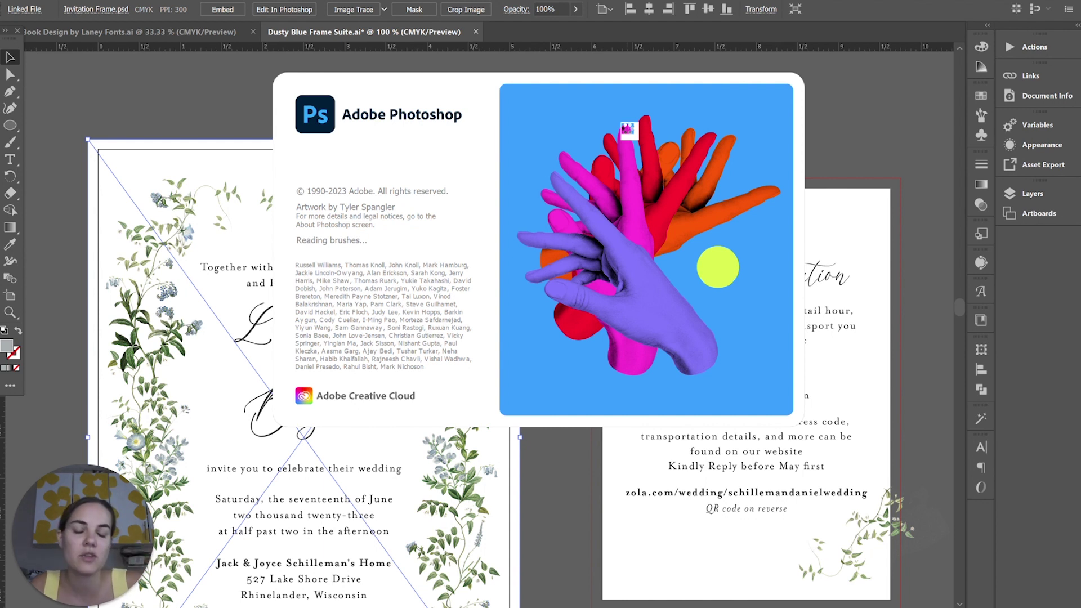
click(884, 146)
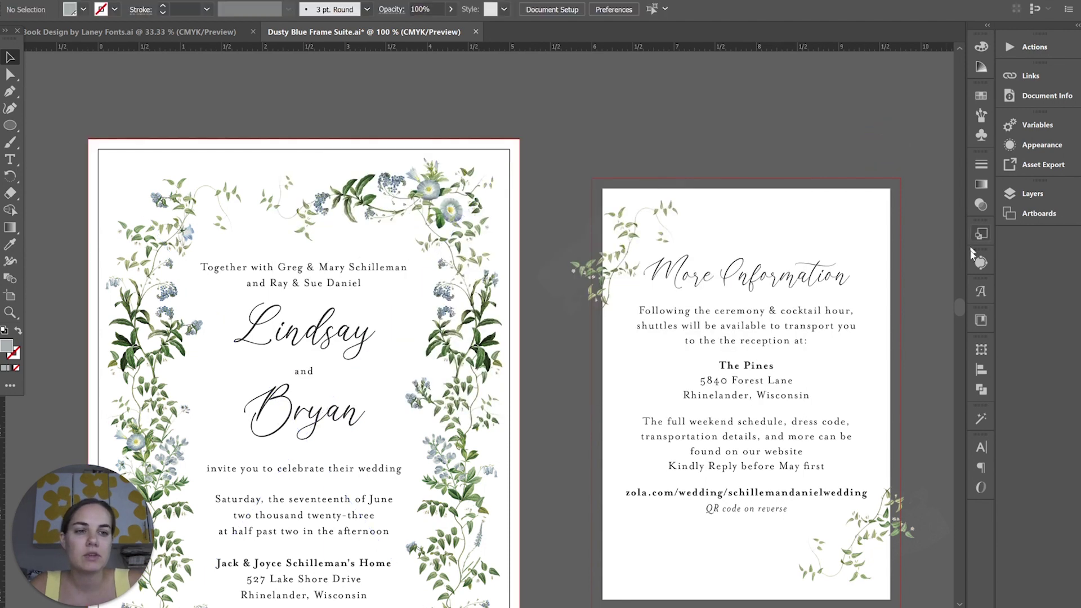
click(981, 324)
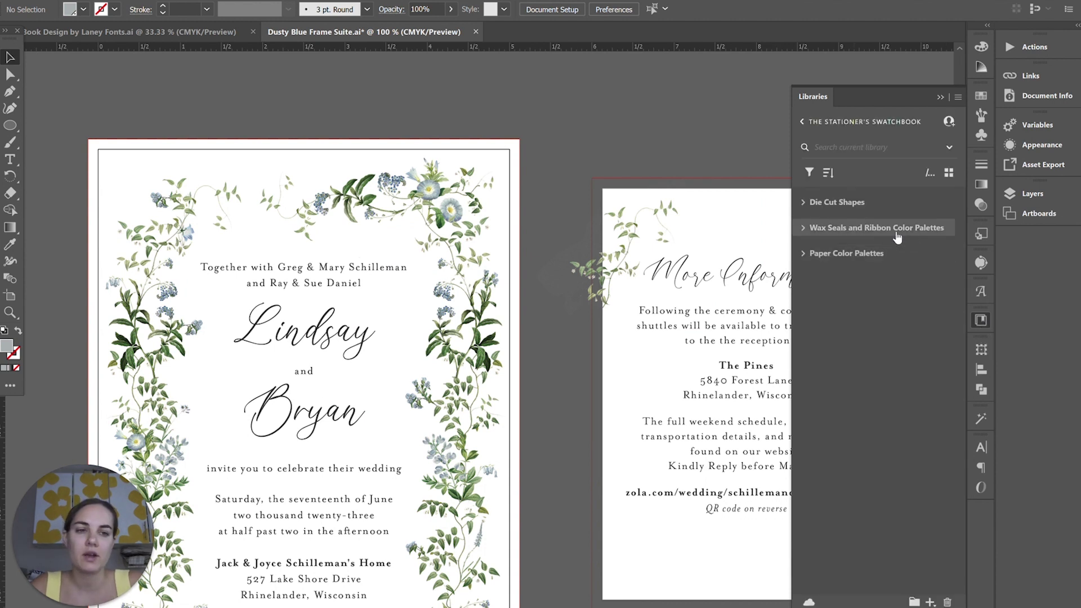
click(803, 256)
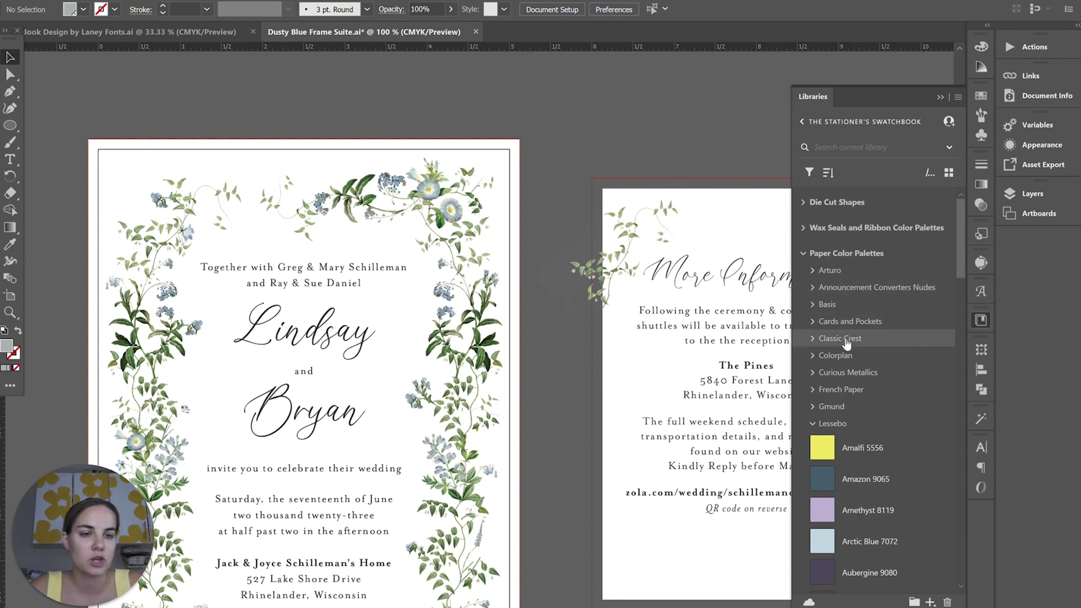
scroll(845, 338, down, 5)
scroll(836, 309, right, 4)
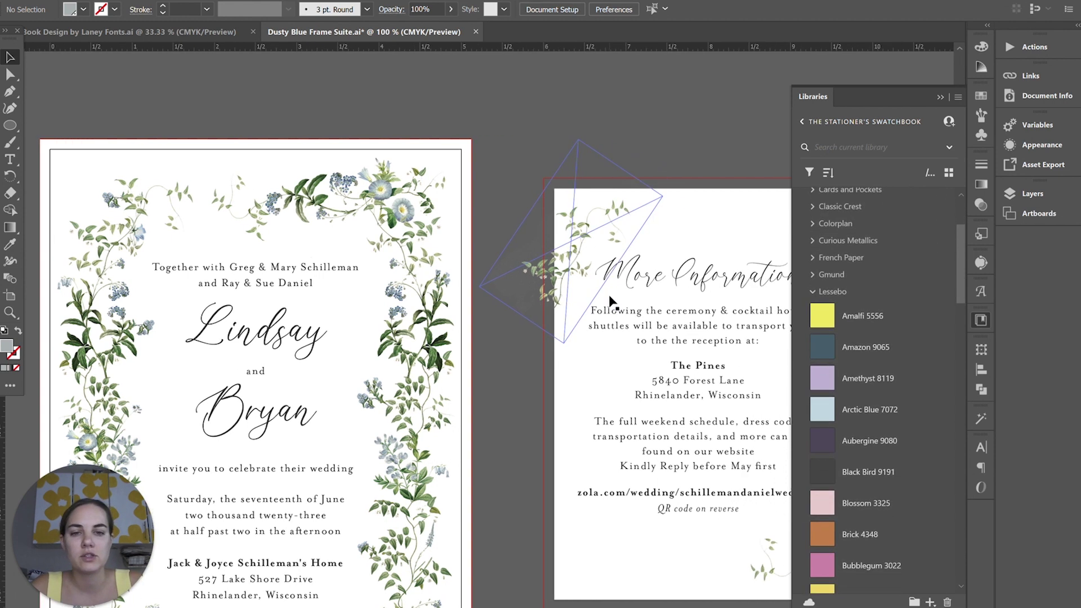
scroll(845, 270, up, 5)
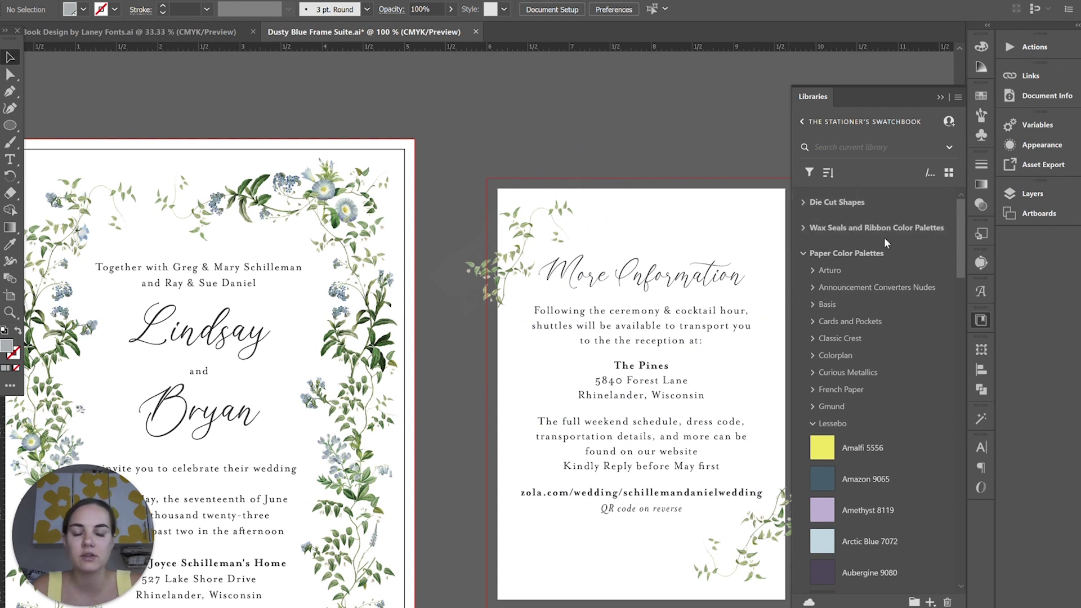
scroll(437, 305, left, 15)
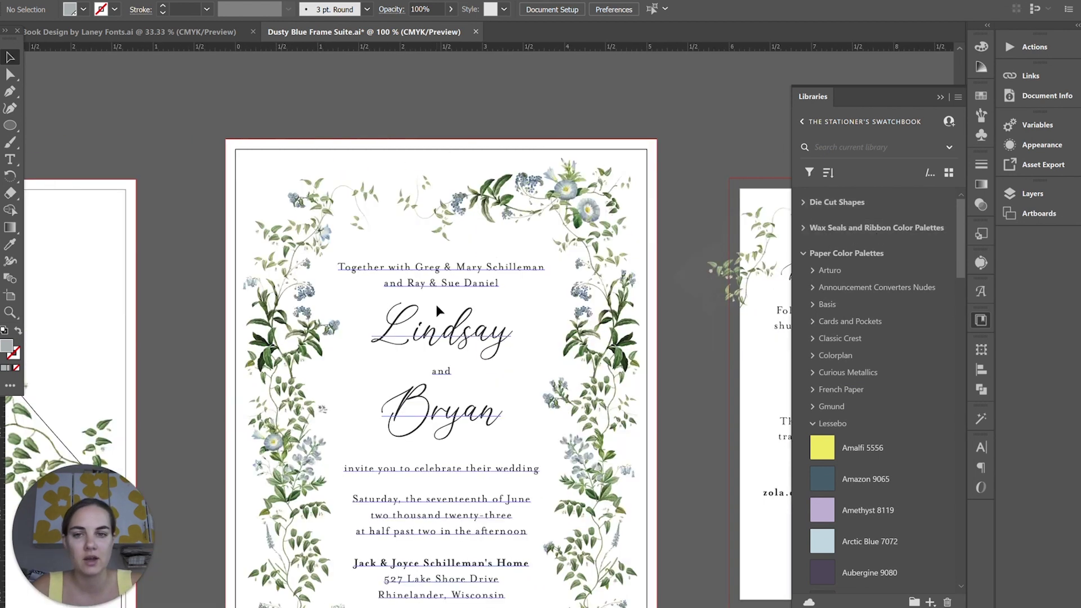
scroll(436, 304, left, 1)
click(276, 289)
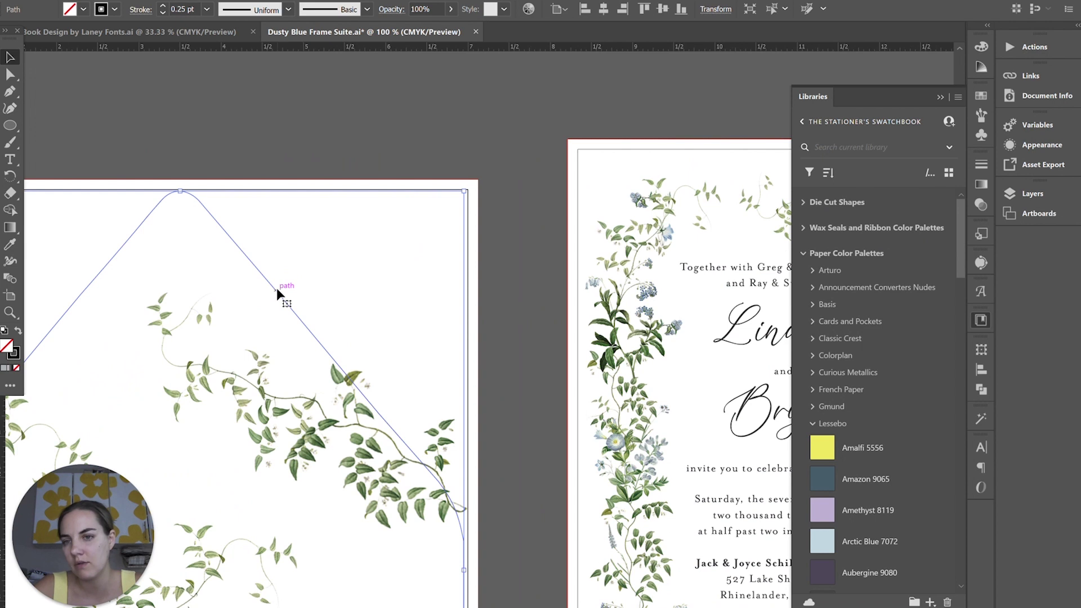
click(519, 282)
scroll(519, 282, right, 17)
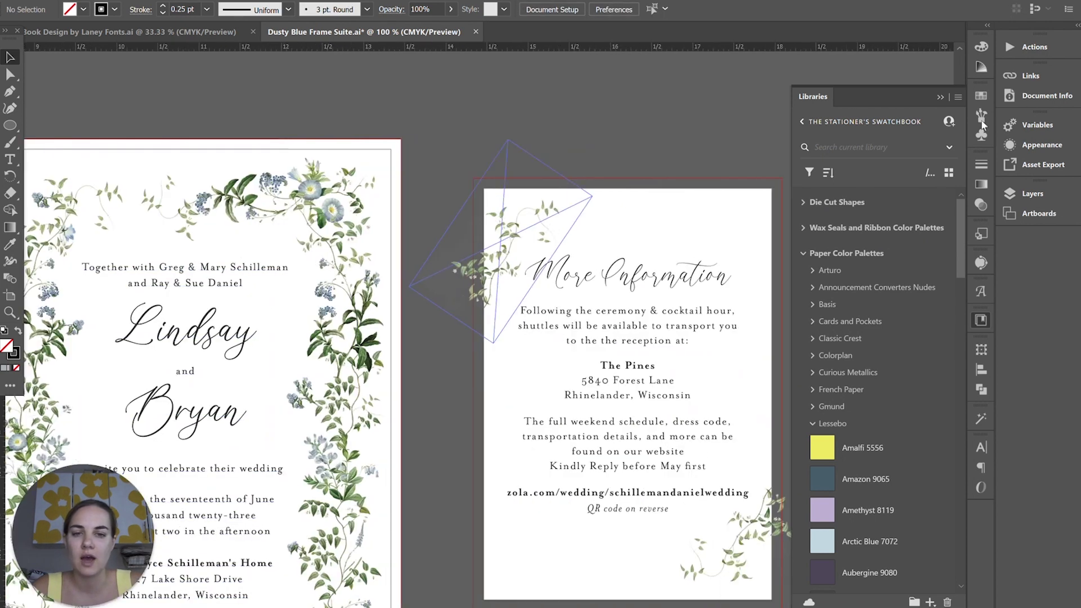
click(939, 97)
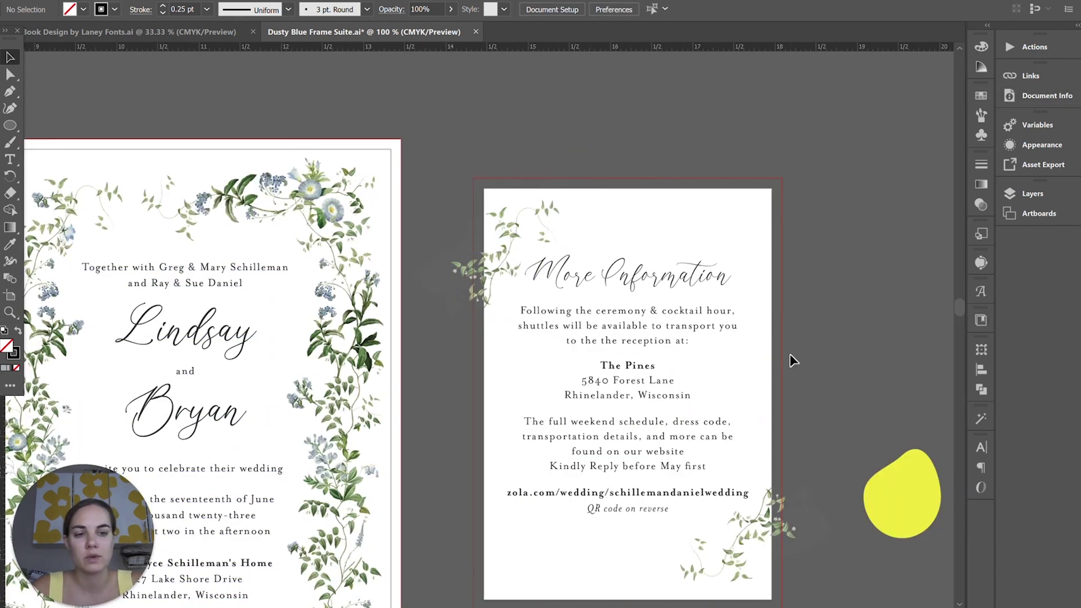
scroll(789, 353, down, 4)
scroll(790, 355, up, 2)
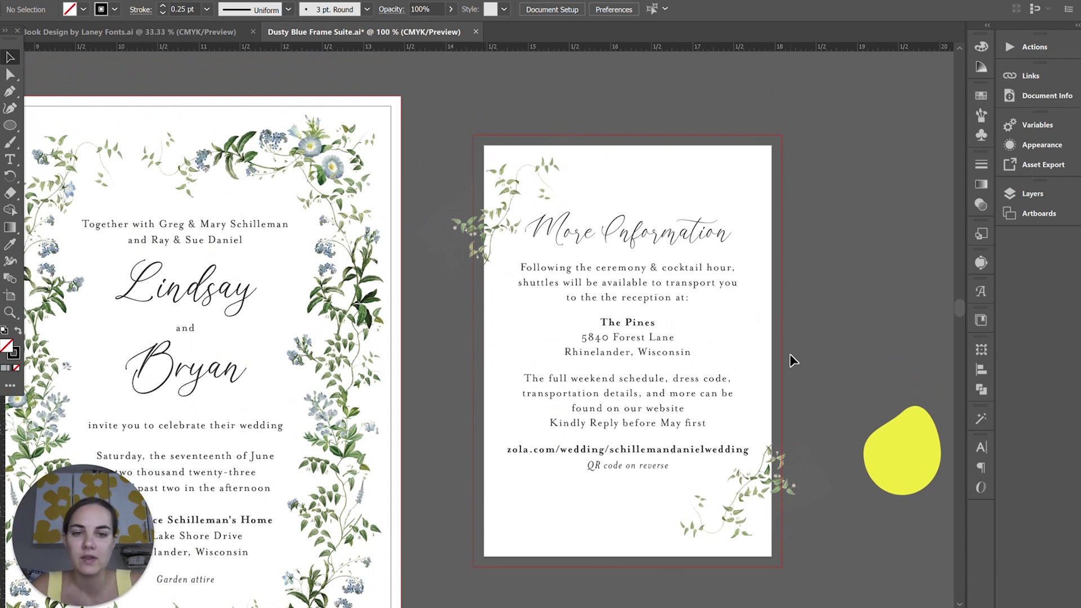
scroll(789, 355, left, 5)
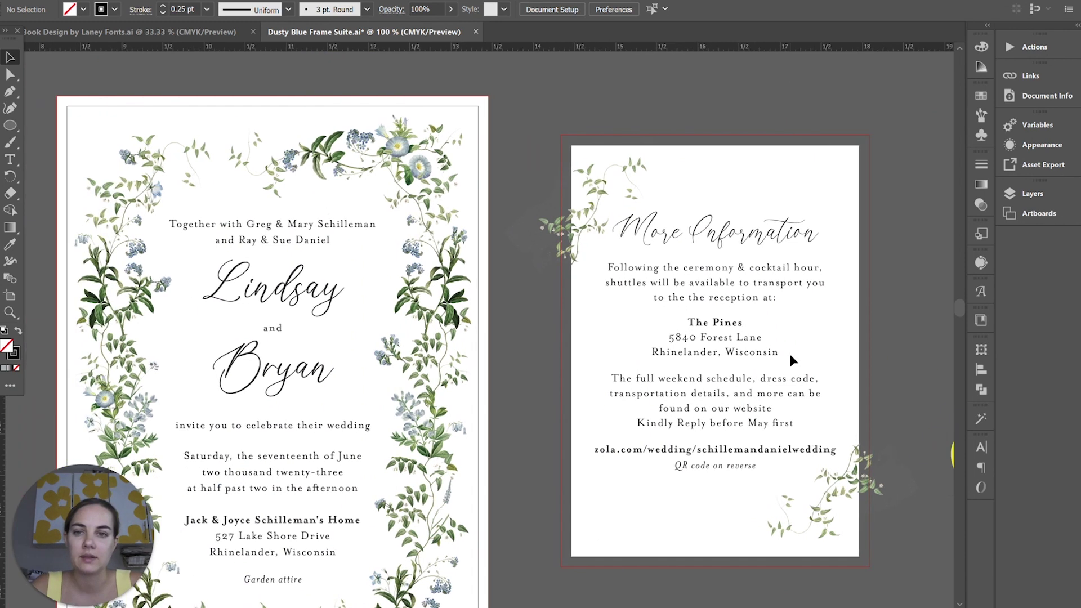
click(514, 147)
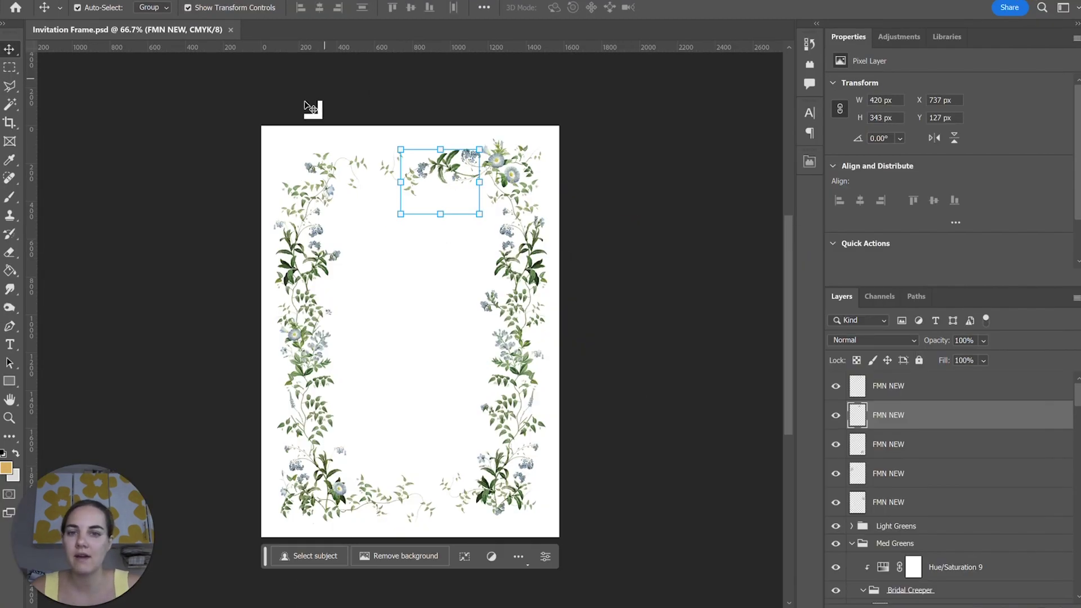
Step: Browse the Layers panel past the FMN NEW and Bridal Creeper layers to pick the flower layer
click(160, 224)
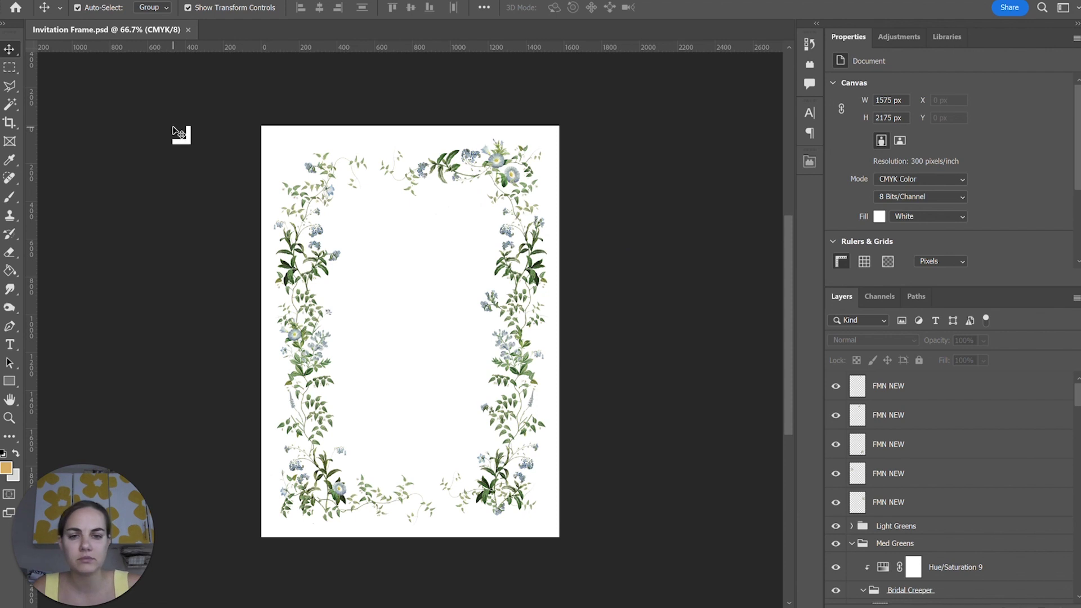
click(517, 184)
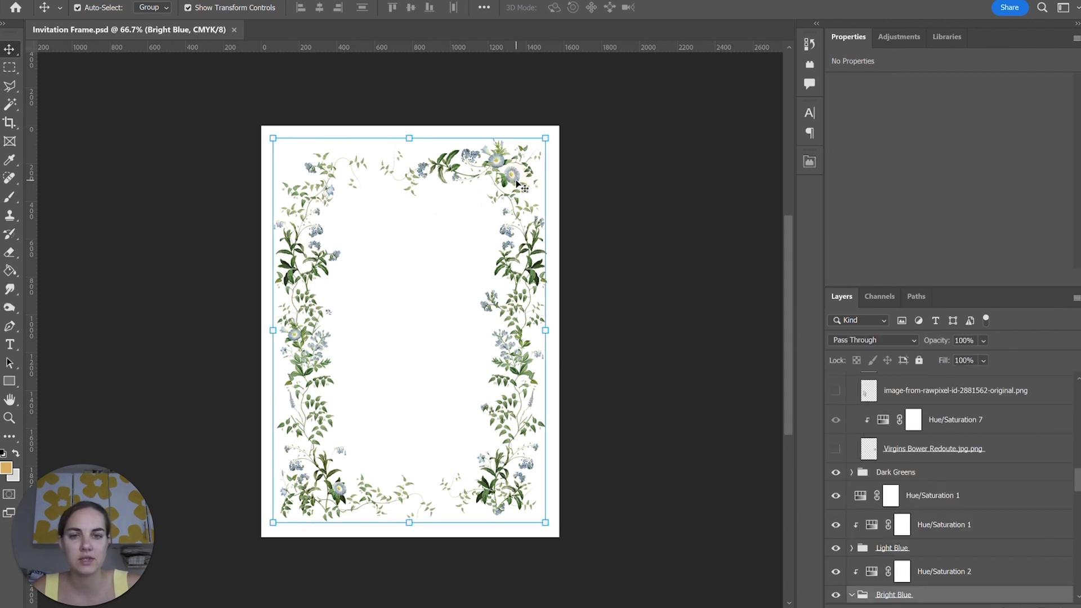
click(639, 246)
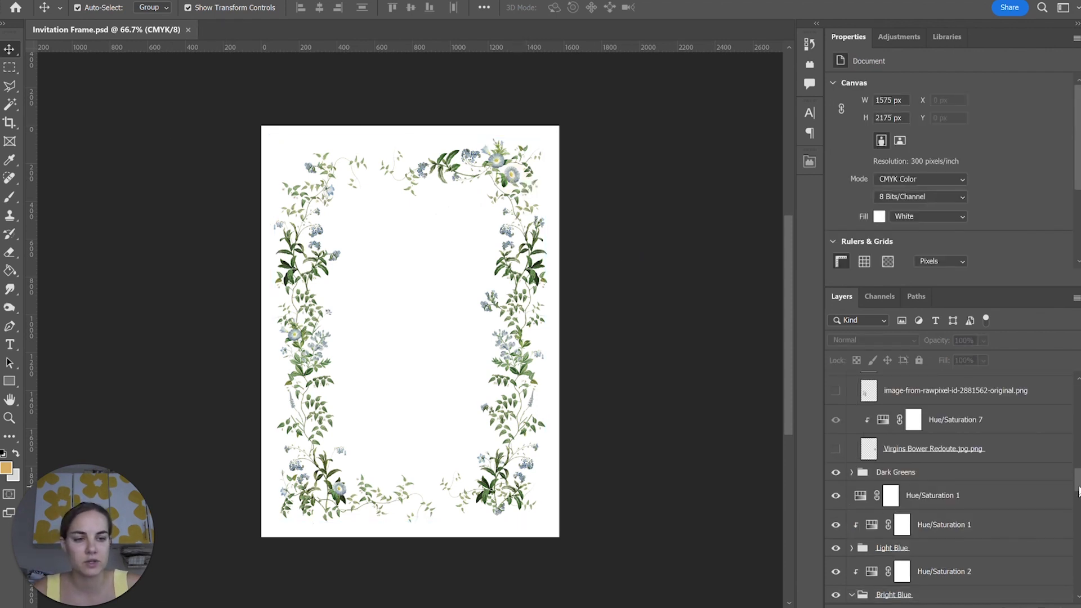
scroll(1077, 450, down, 5)
scroll(1070, 416, up, 5)
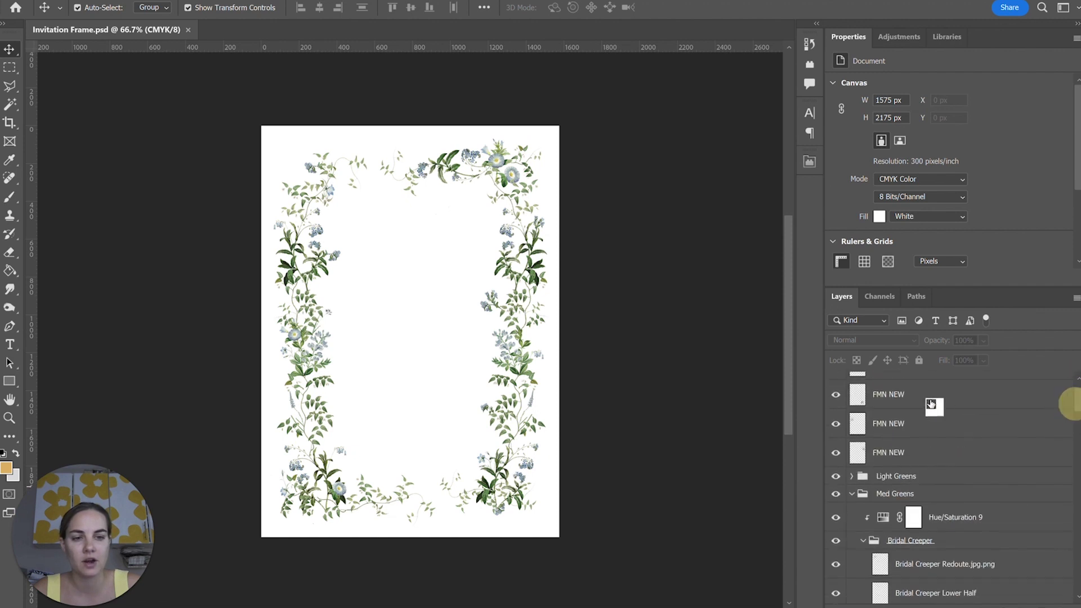
drag(927, 401, 924, 405)
click(926, 452)
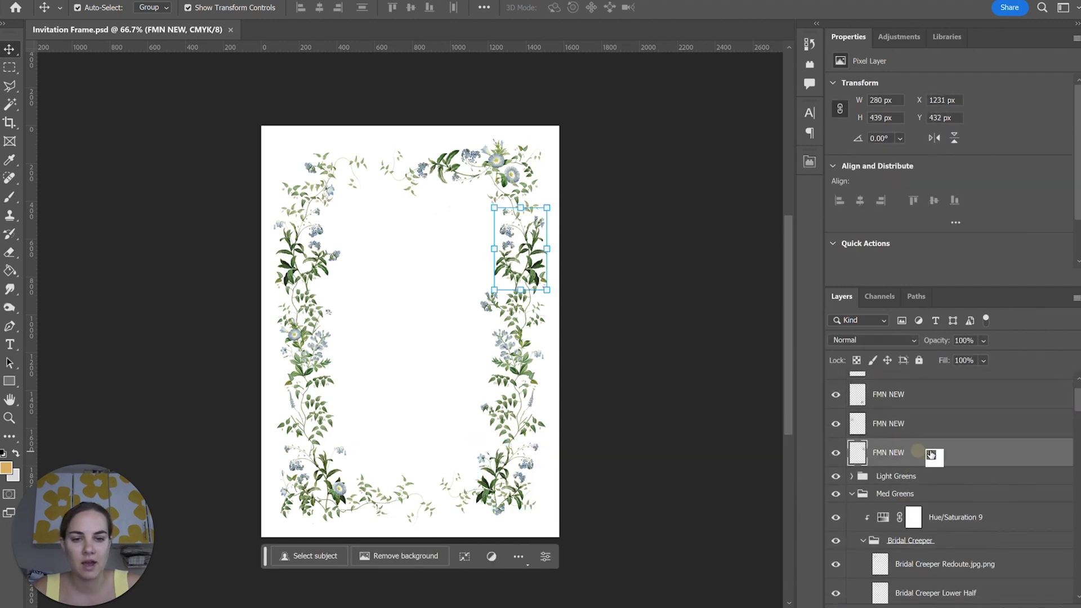
scroll(936, 450, down, 3)
scroll(936, 451, down, 2)
click(924, 448)
click(924, 477)
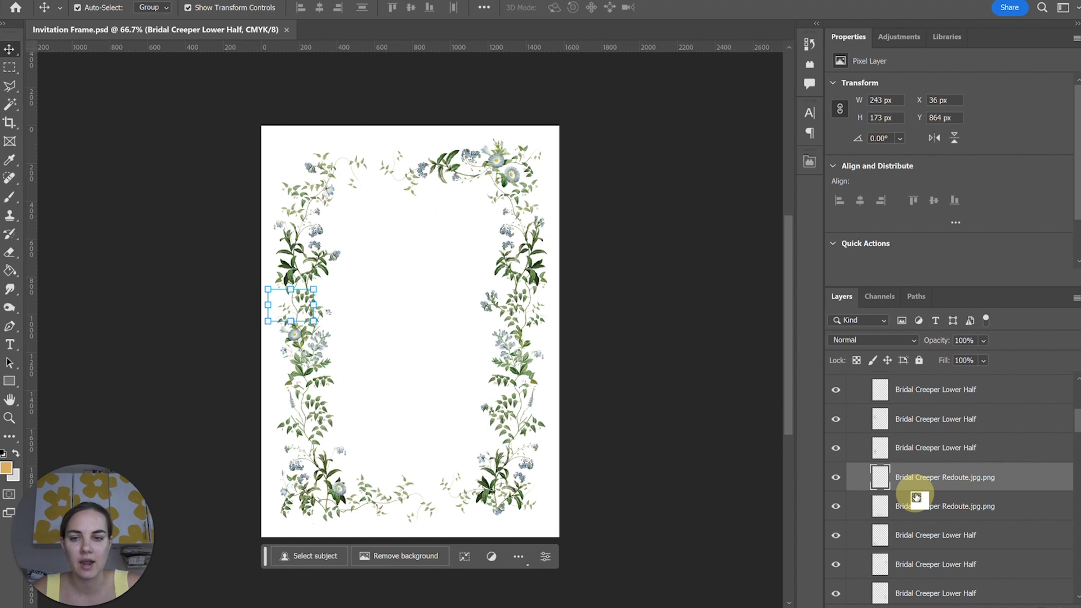
scroll(314, 325, up, 8)
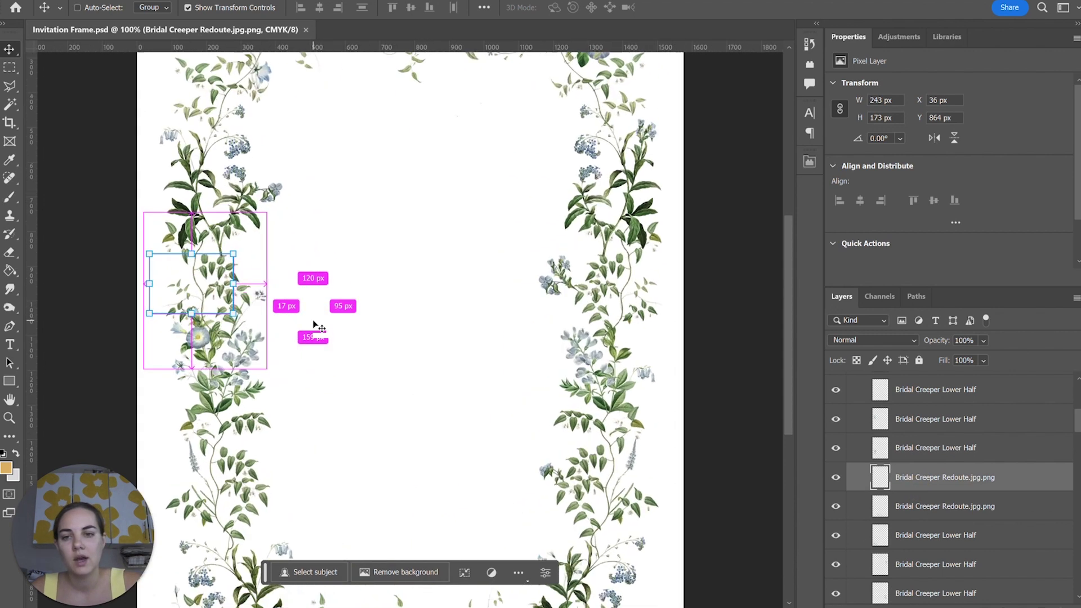
scroll(314, 326, left, 5)
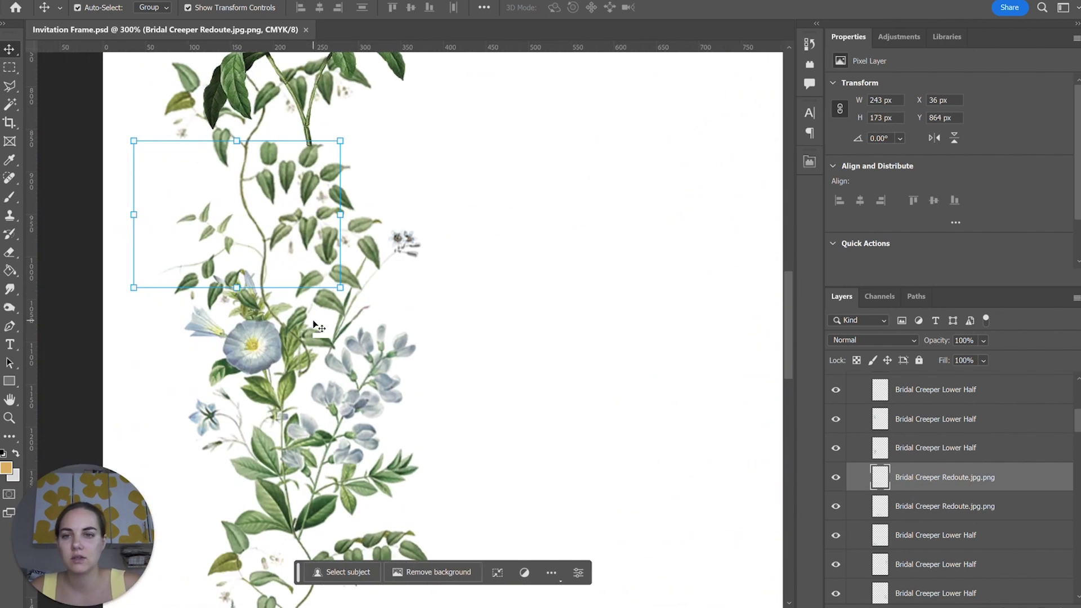
Step: Move the blue bindweed flower right beside the vine, undoing a test erase and cancelling a transform
drag(313, 324, 560, 233)
drag(523, 272, 529, 268)
click(9, 253)
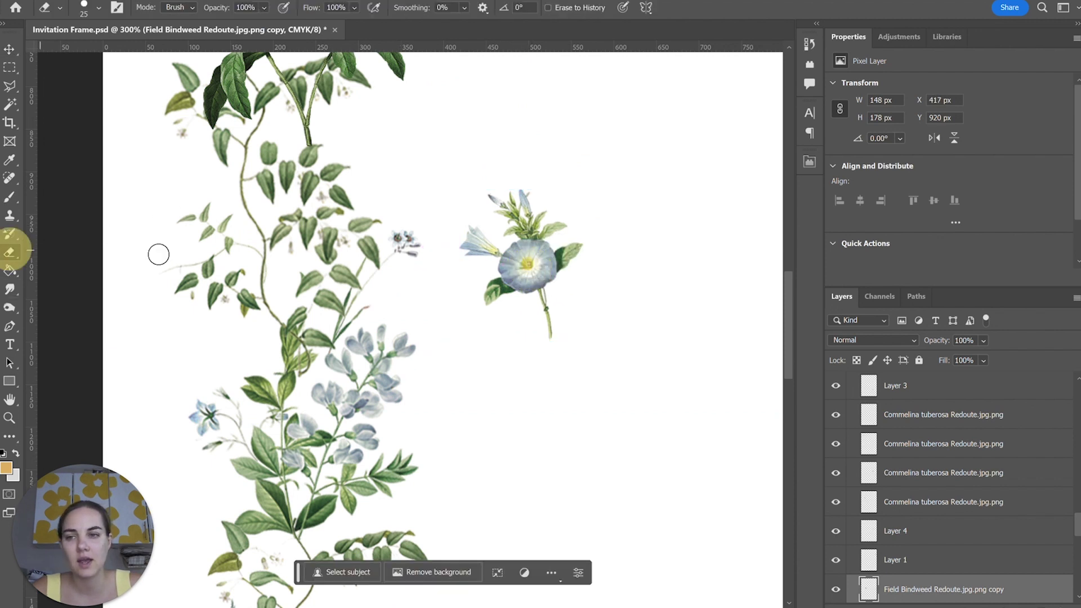
drag(571, 262, 423, 269)
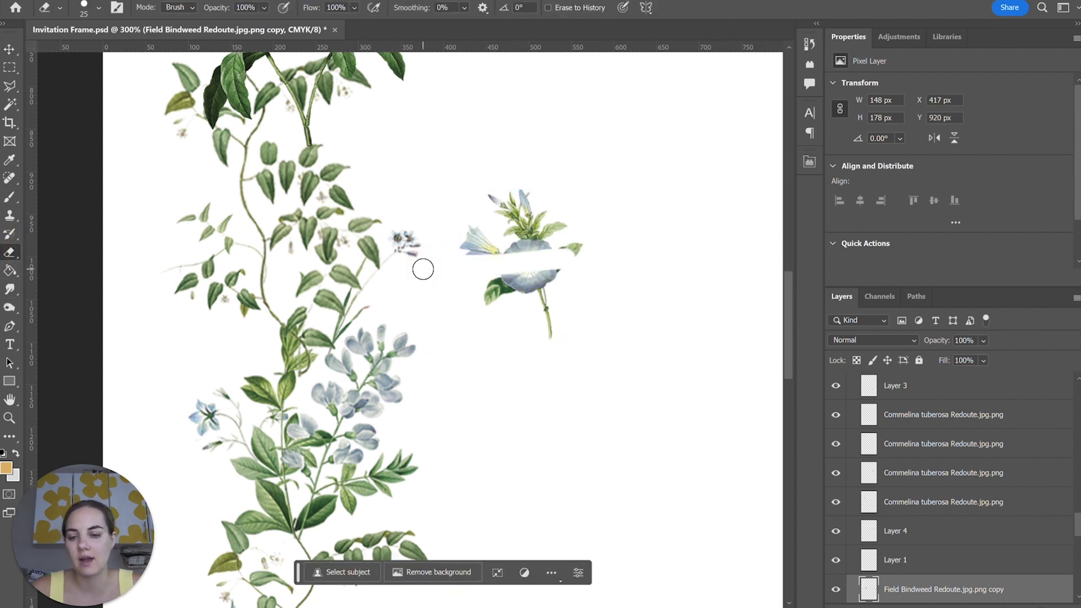
key(ctrl+z)
click(10, 49)
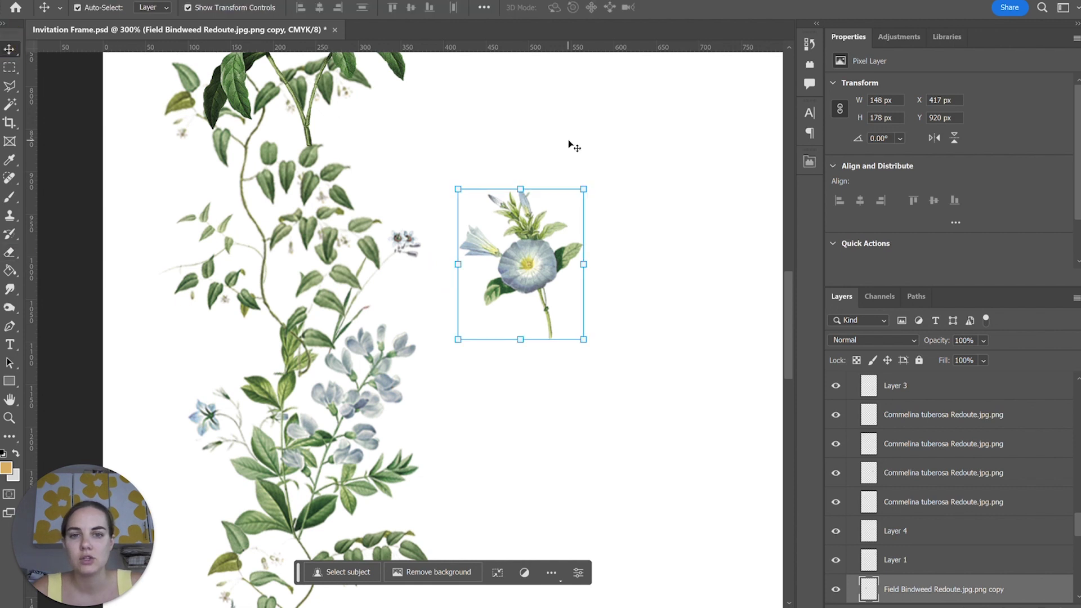
drag(583, 189, 461, 330)
click(677, 7)
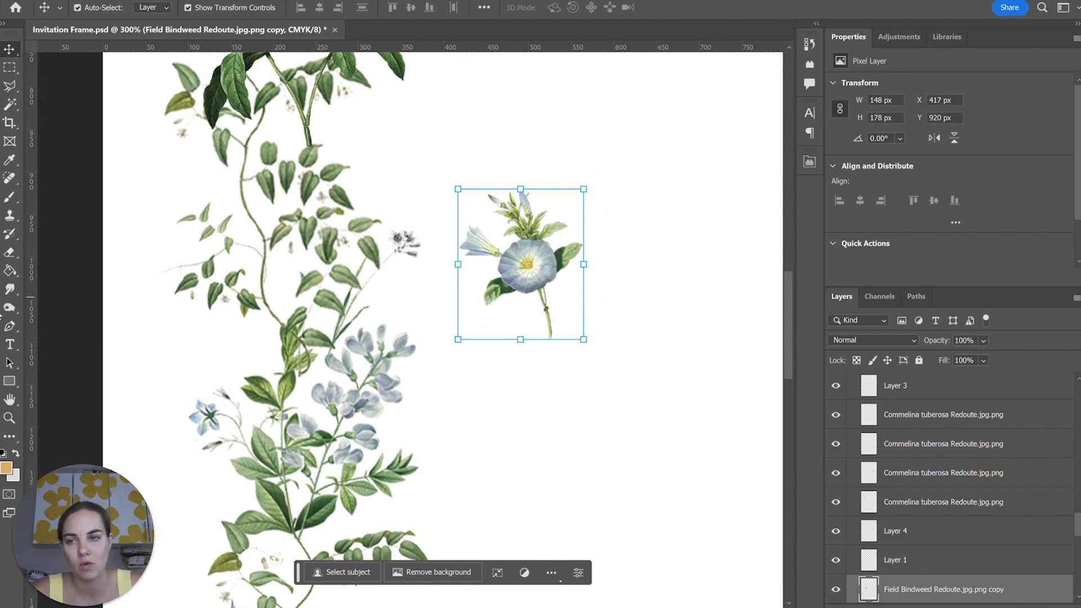
click(10, 251)
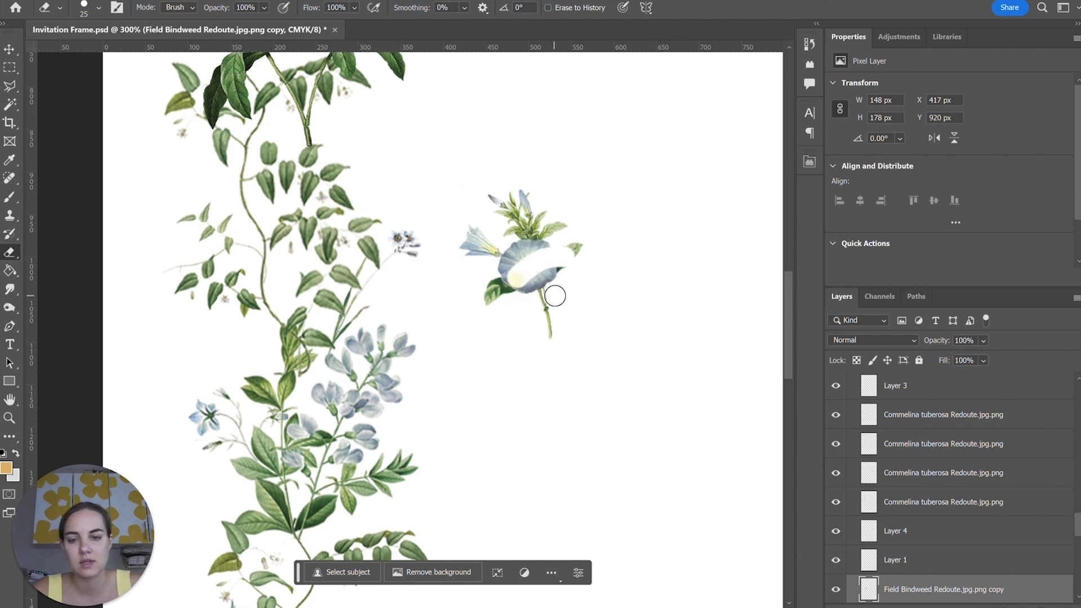
click(10, 52)
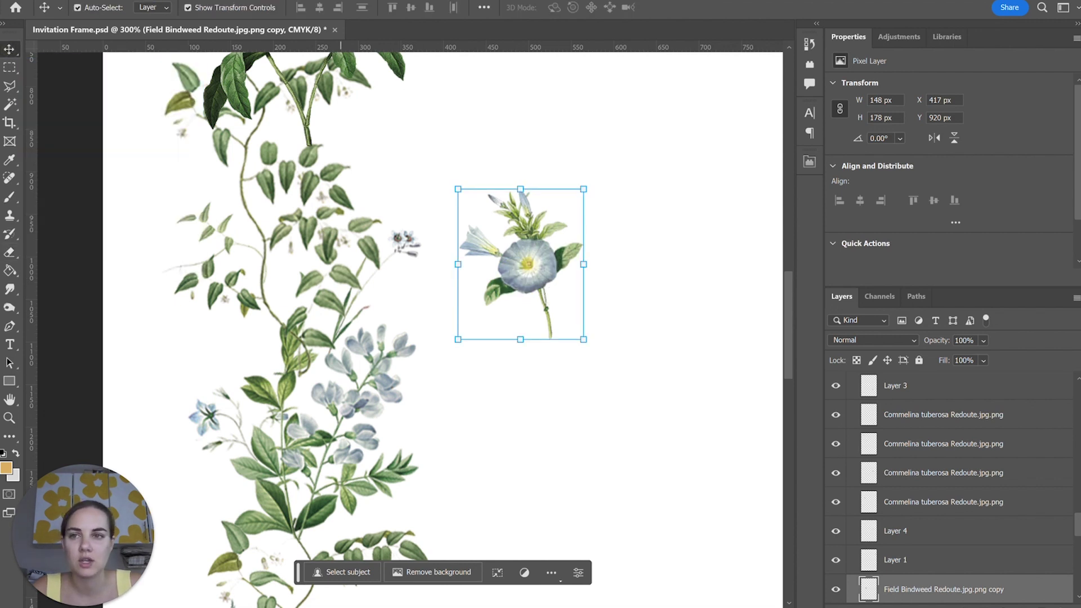
Step: Add a clipped Hue/Saturation adjustment layer with Hue set to -105
key(ctrl+0)
key(alt+l)
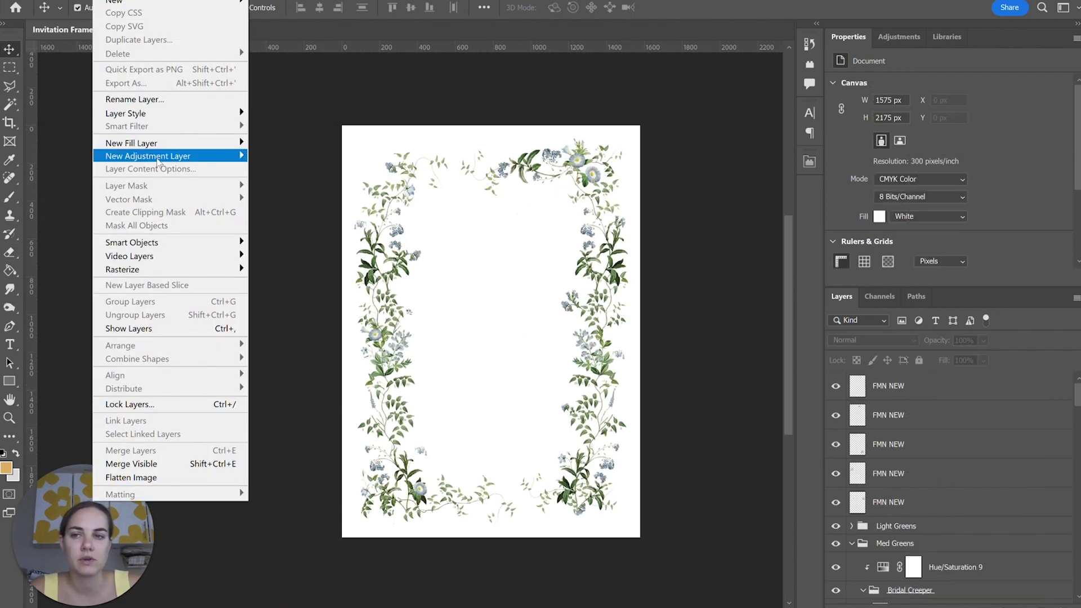
mouse_move(200, 159)
click(312, 224)
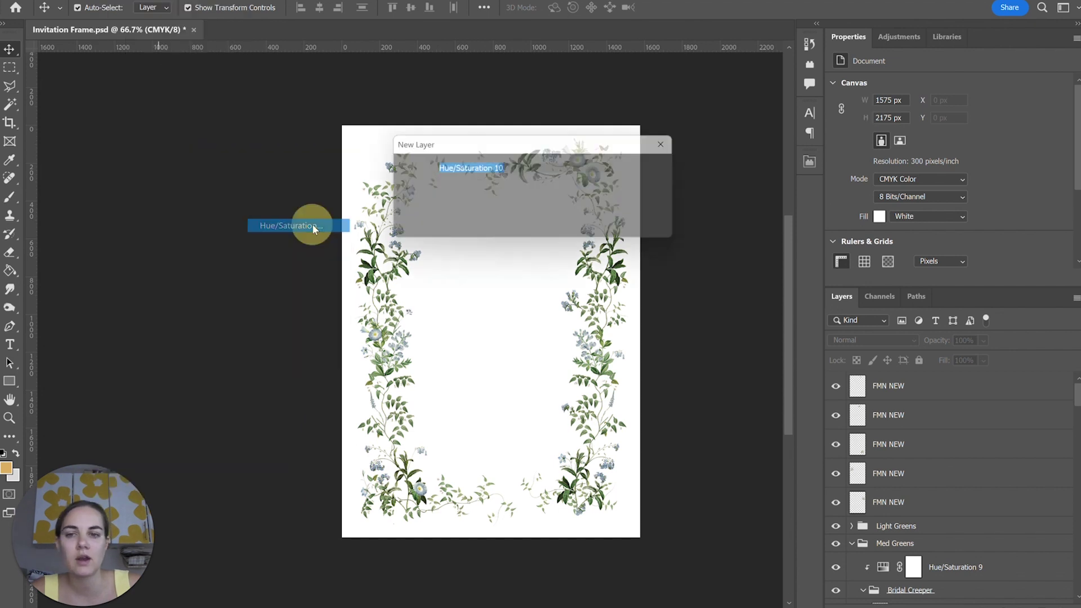
click(489, 190)
click(657, 170)
drag(950, 138, 1036, 138)
click(703, 246)
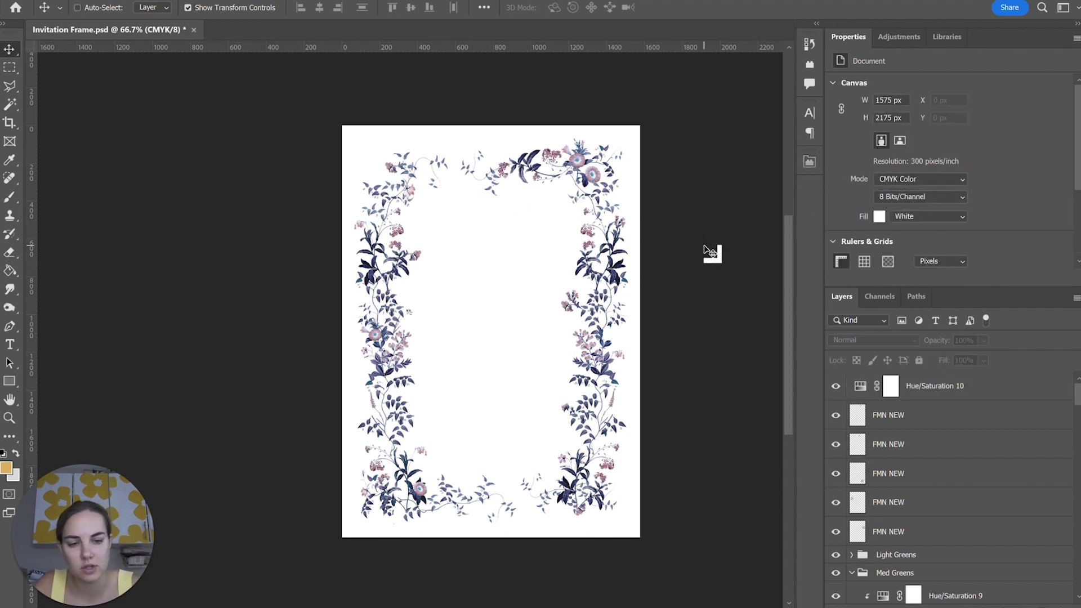
Step: Zoom the frame to 100% and save the document with Ctrl+S
key(ctrl+plus)
scroll(705, 248, right, 3)
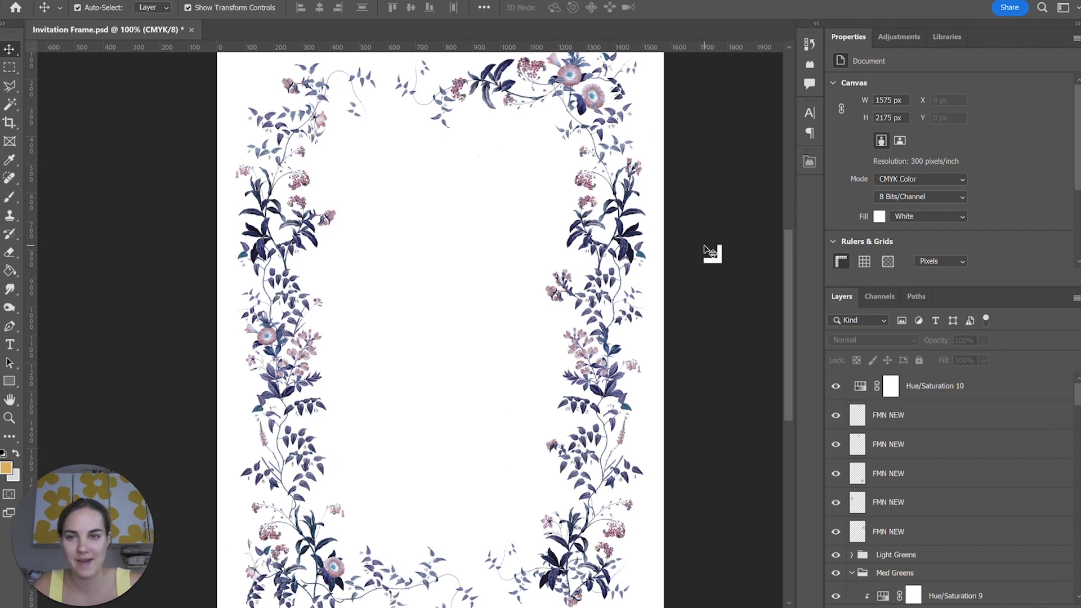
key(ctrl+s)
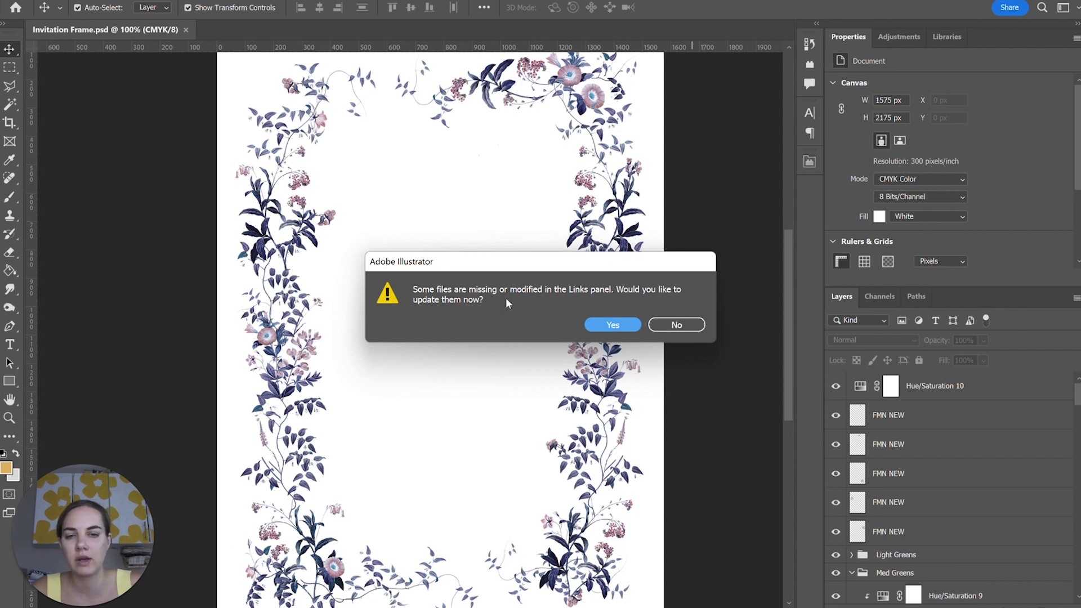
Step: Update the Invitation Frame.psd link, then resave the green version and accept the update again
click(619, 328)
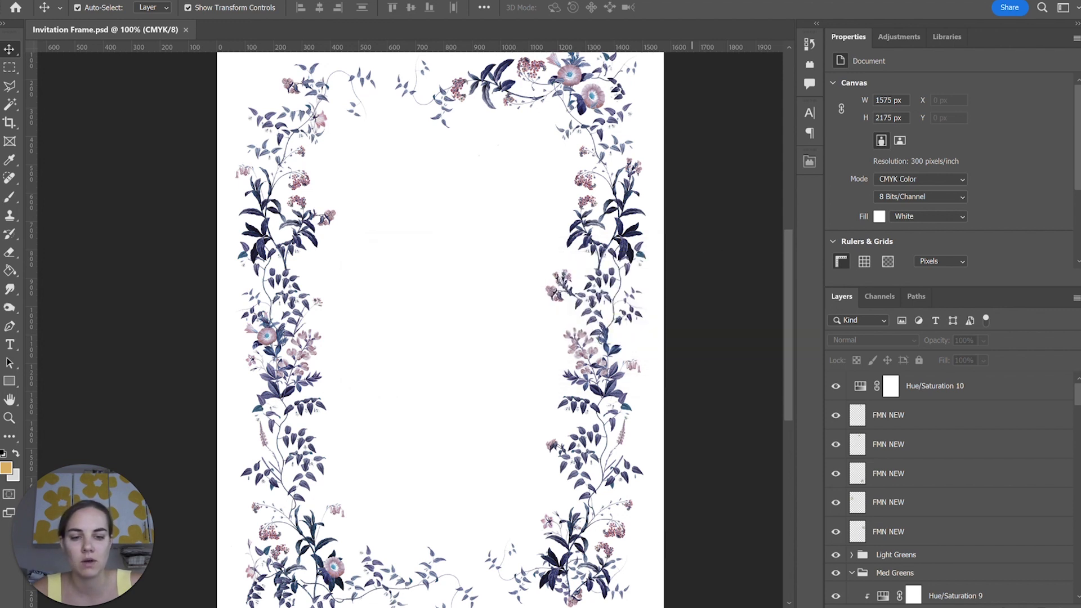
key(ctrl+minus)
key(ctrl+minus)
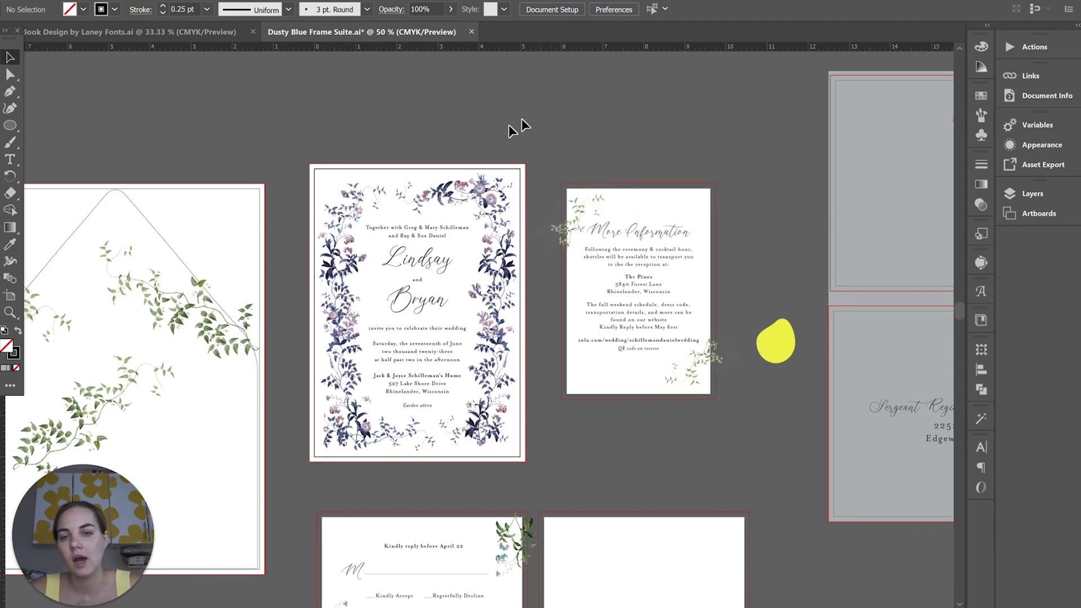
click(485, 167)
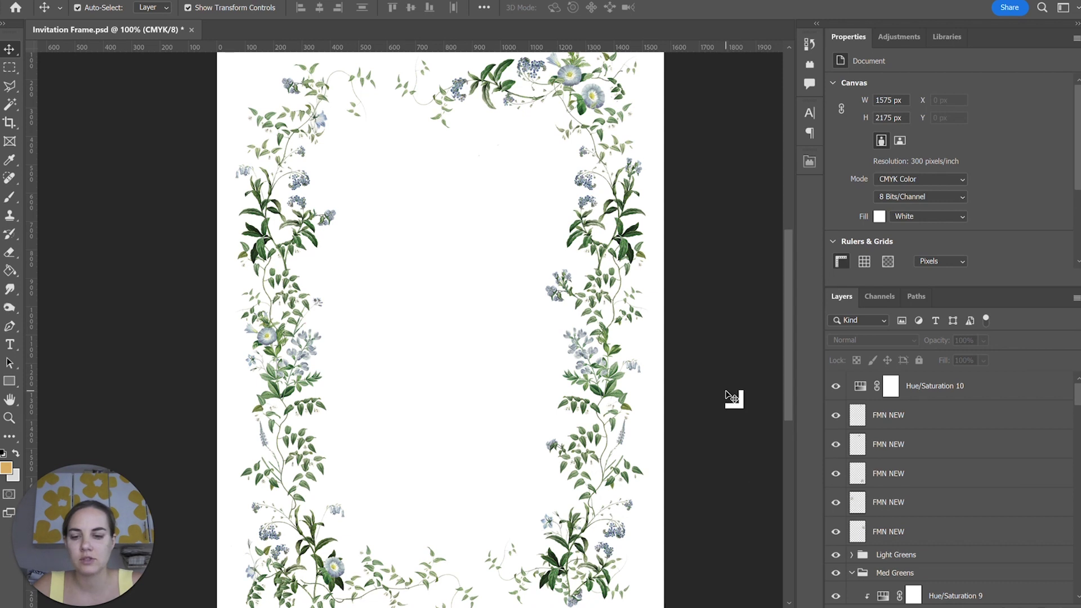
key(ctrl+s)
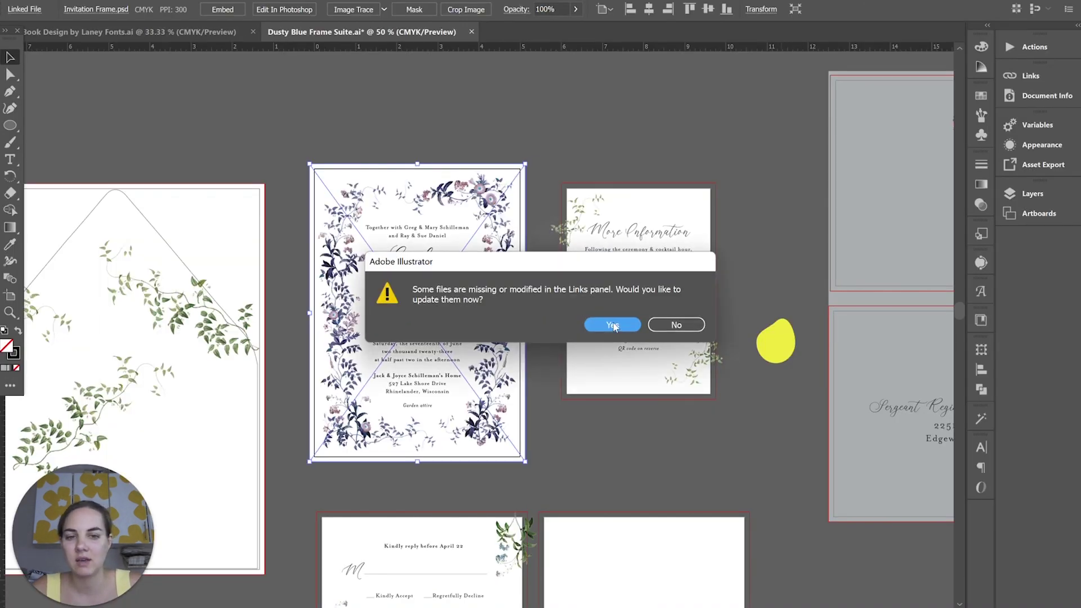
click(613, 326)
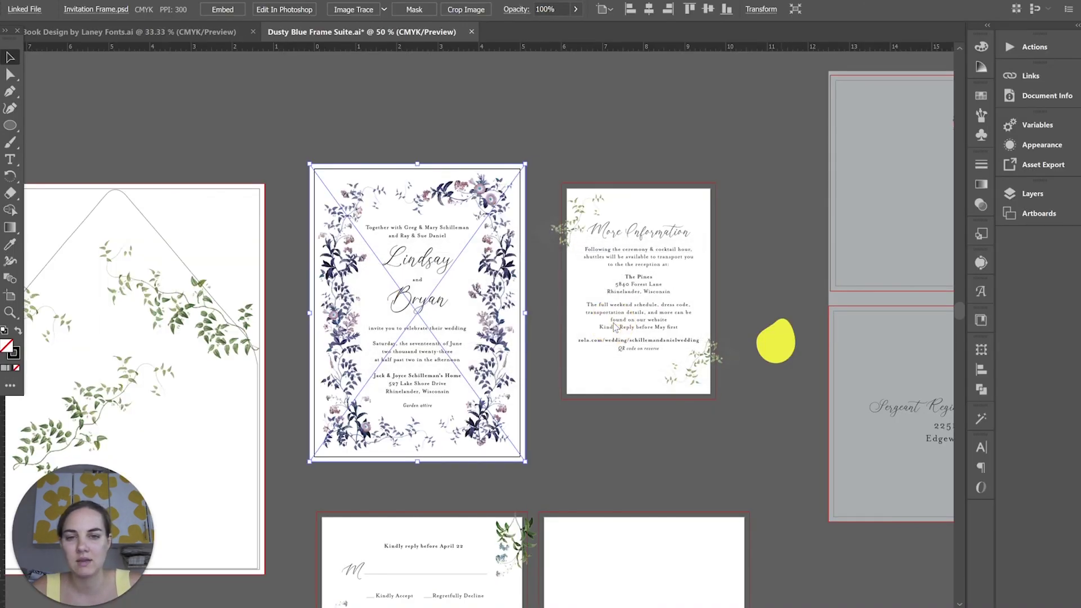
click(557, 169)
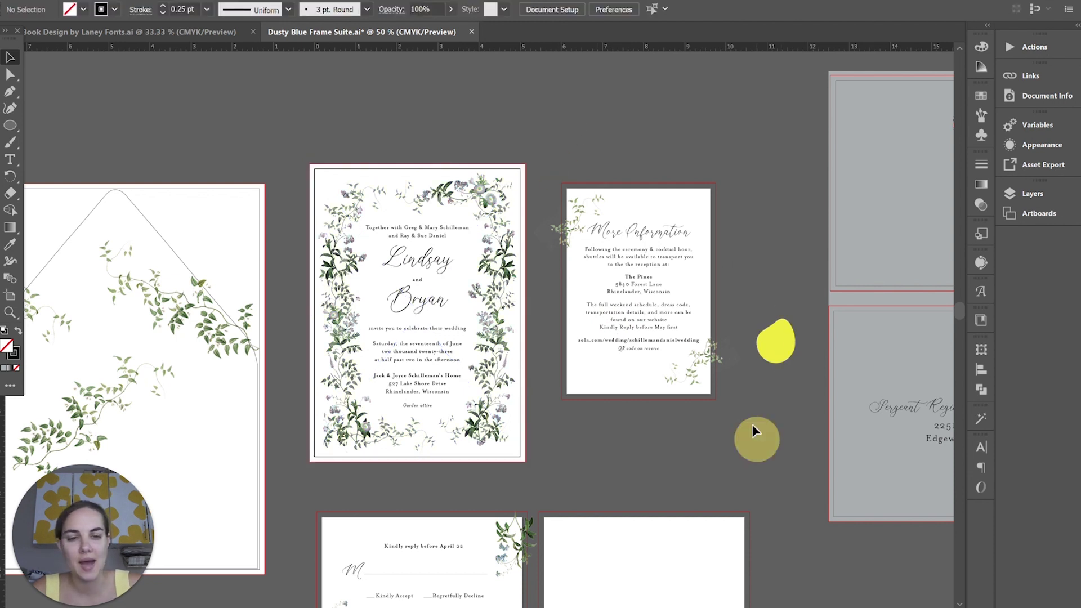
scroll(752, 425, down, 1)
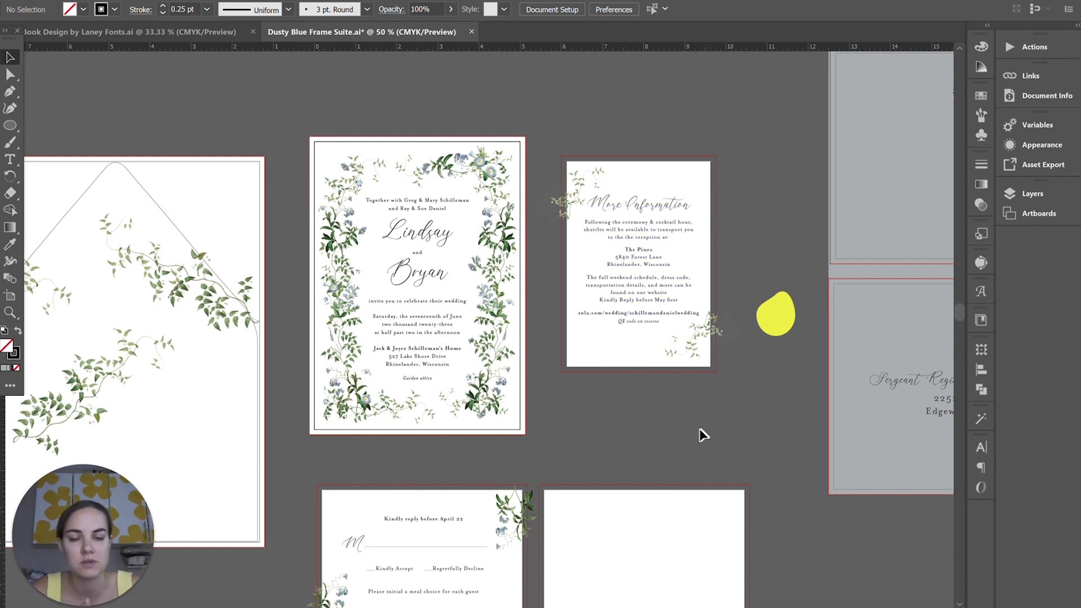
scroll(767, 388, down, 2)
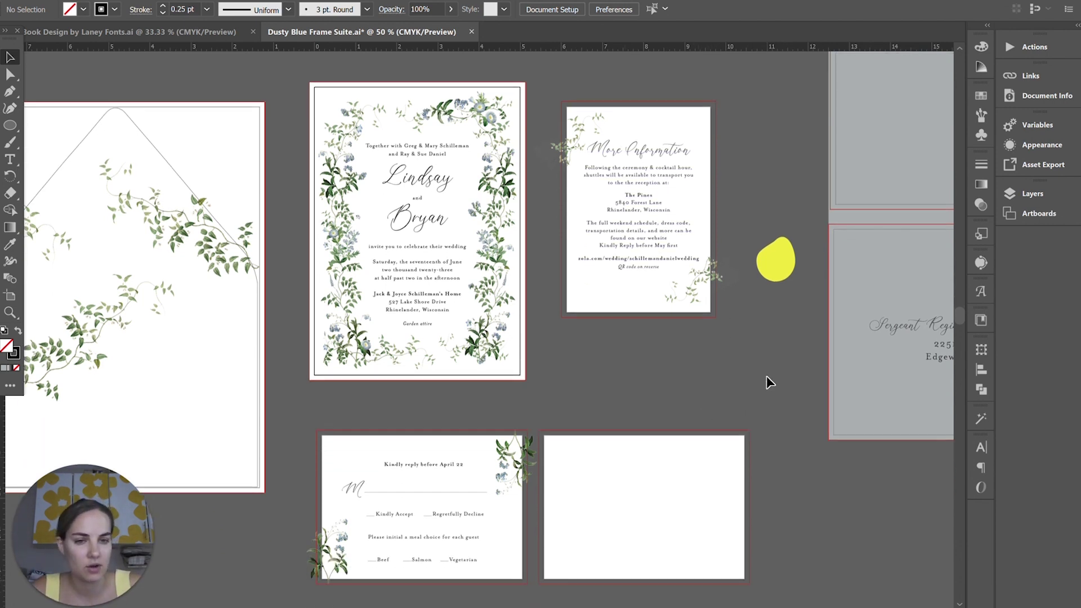
scroll(768, 380, left, 2)
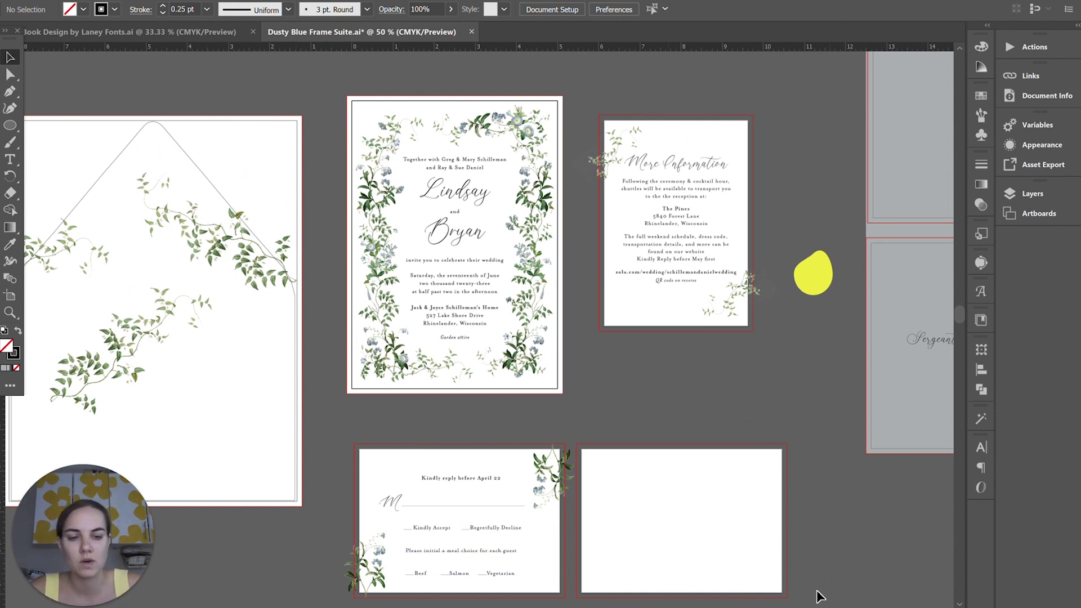
key(ctrl+minus)
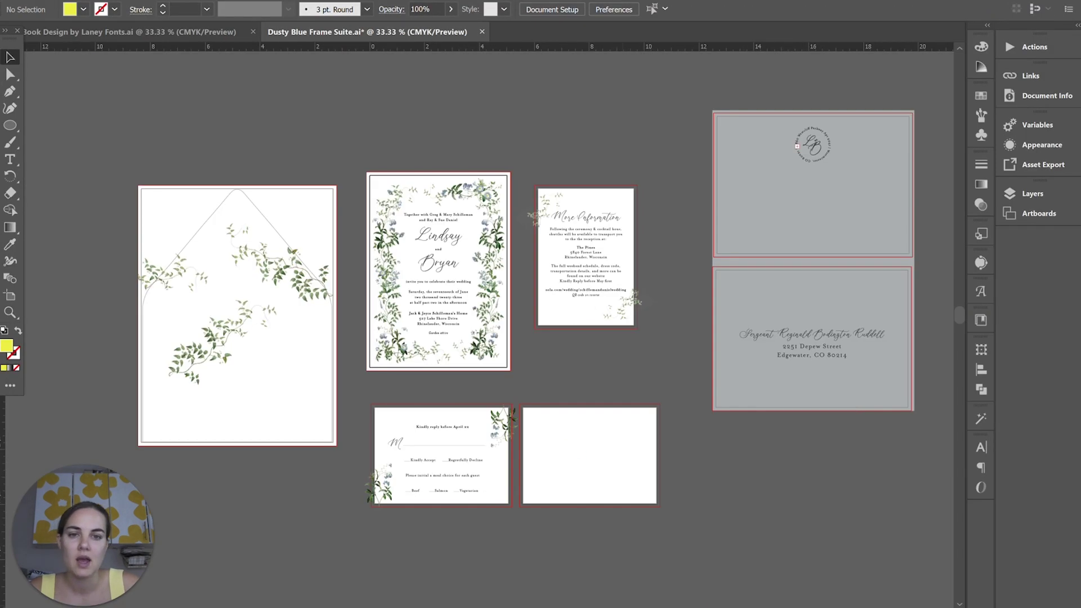
click(638, 352)
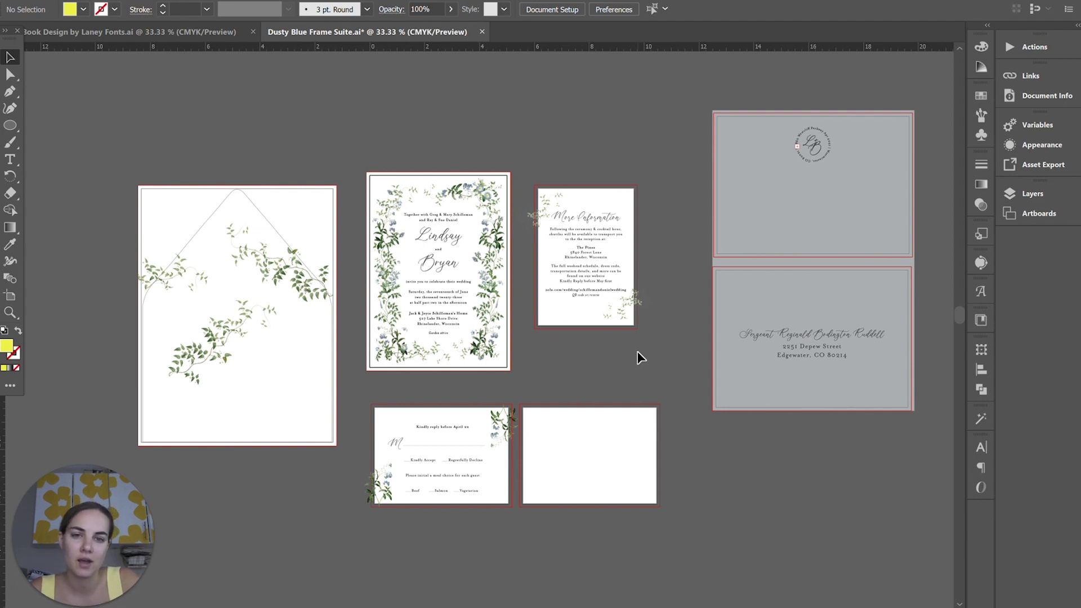
click(10, 125)
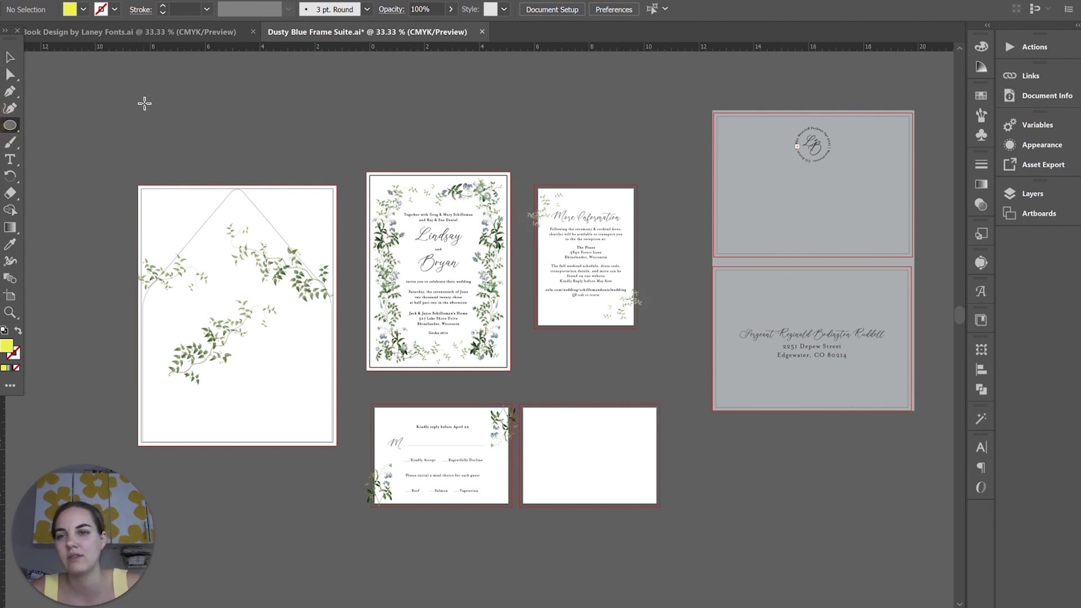
drag(145, 103, 315, 195)
key(ctrl+z)
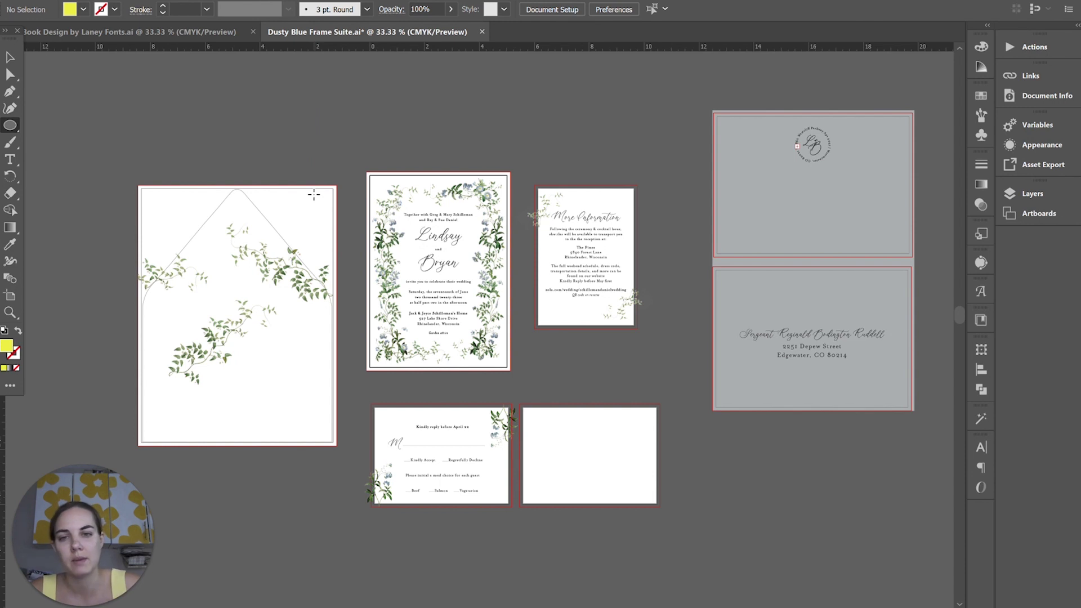
click(10, 57)
click(167, 83)
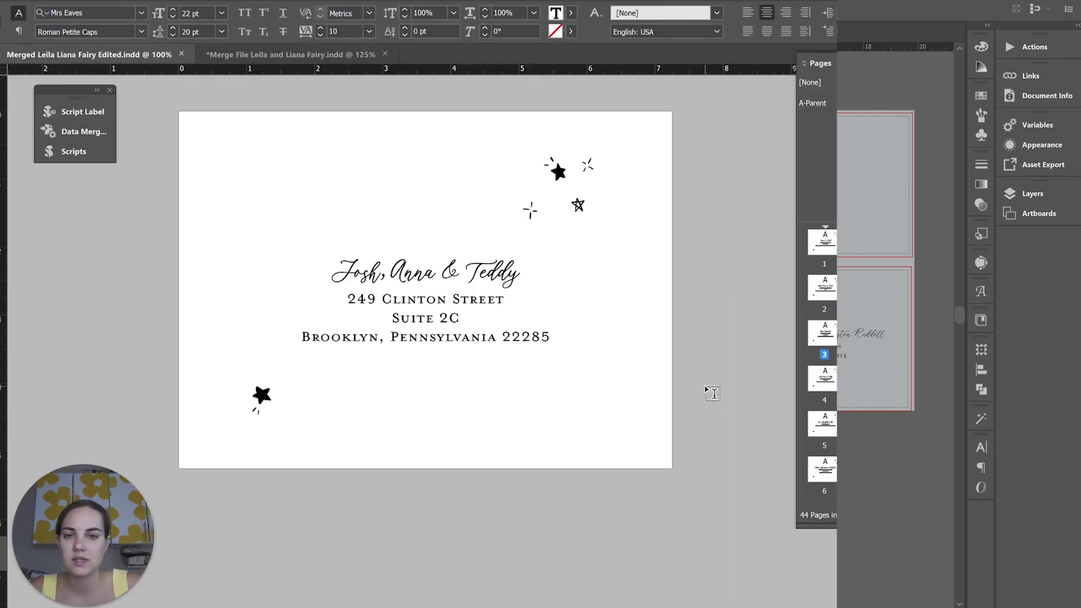
Step: Open page 1 of the address document and scroll the Pages panel down to pages 39–44
double_click(828, 248)
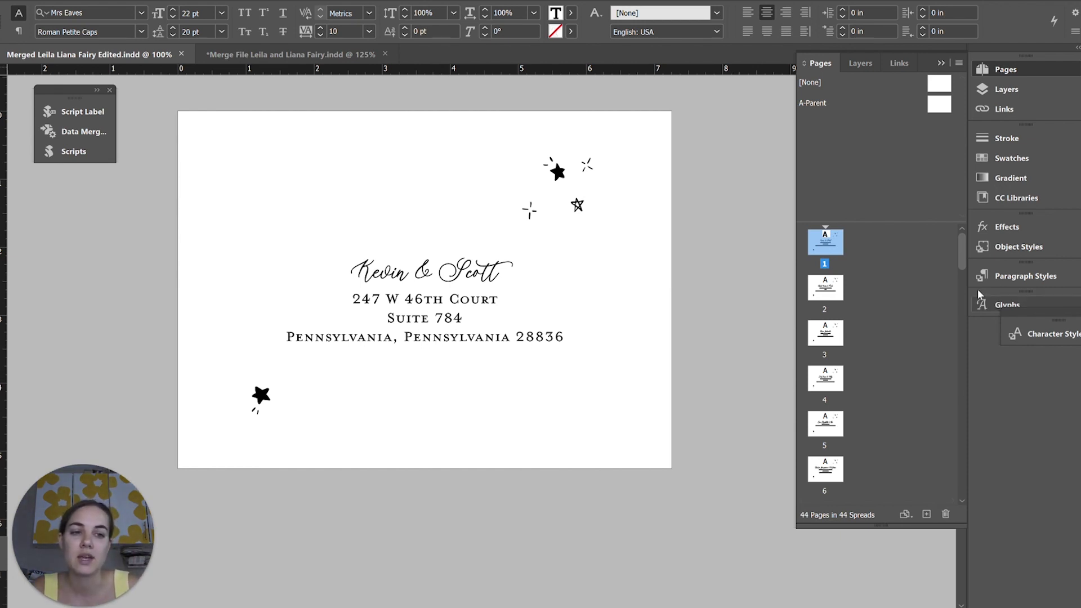
drag(961, 252, 995, 505)
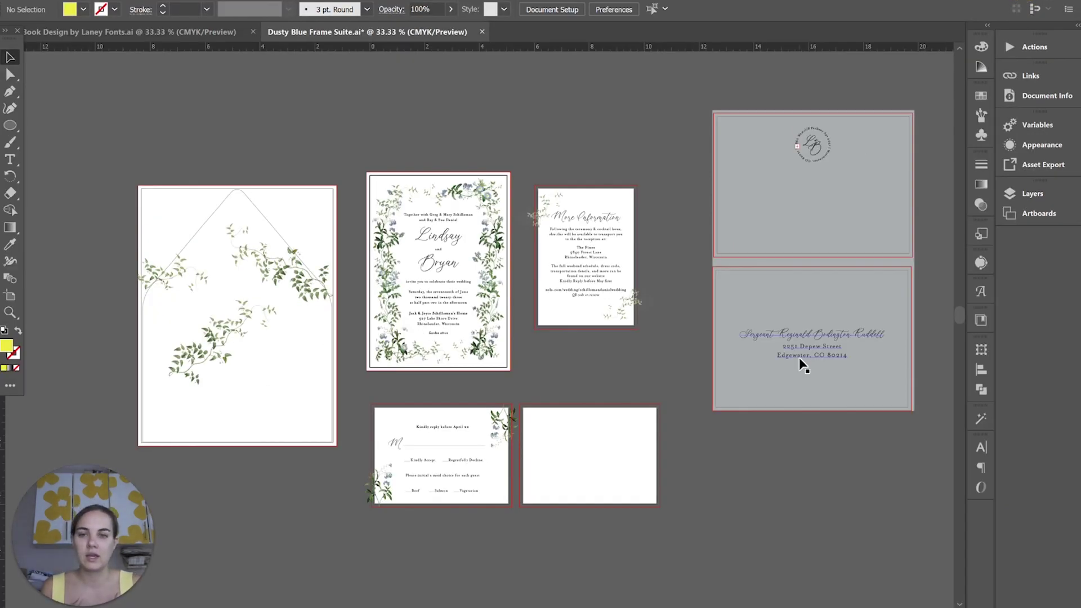
click(282, 270)
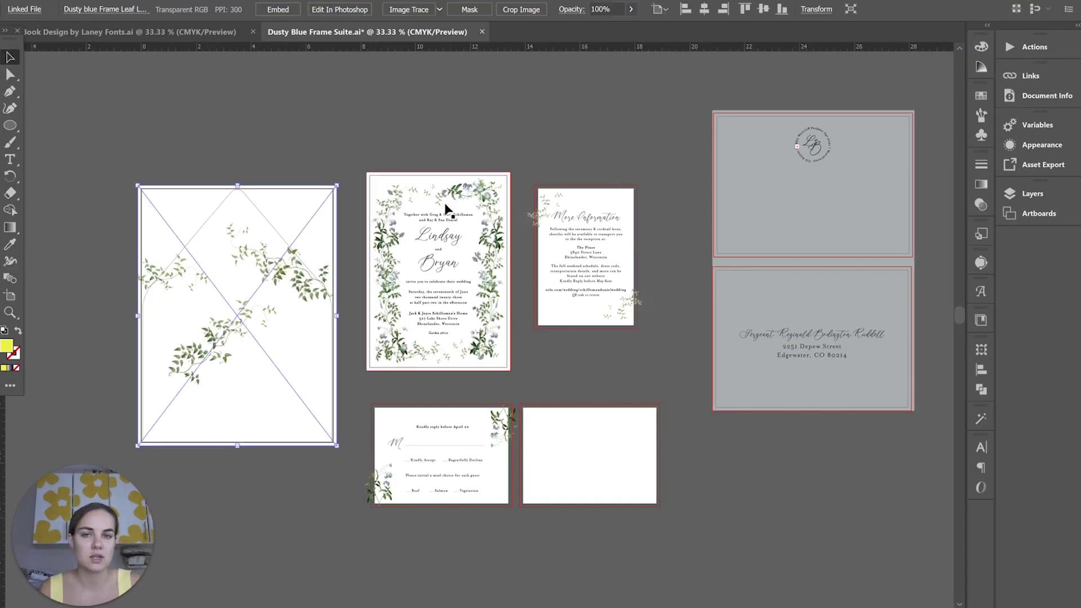
click(471, 186)
click(553, 156)
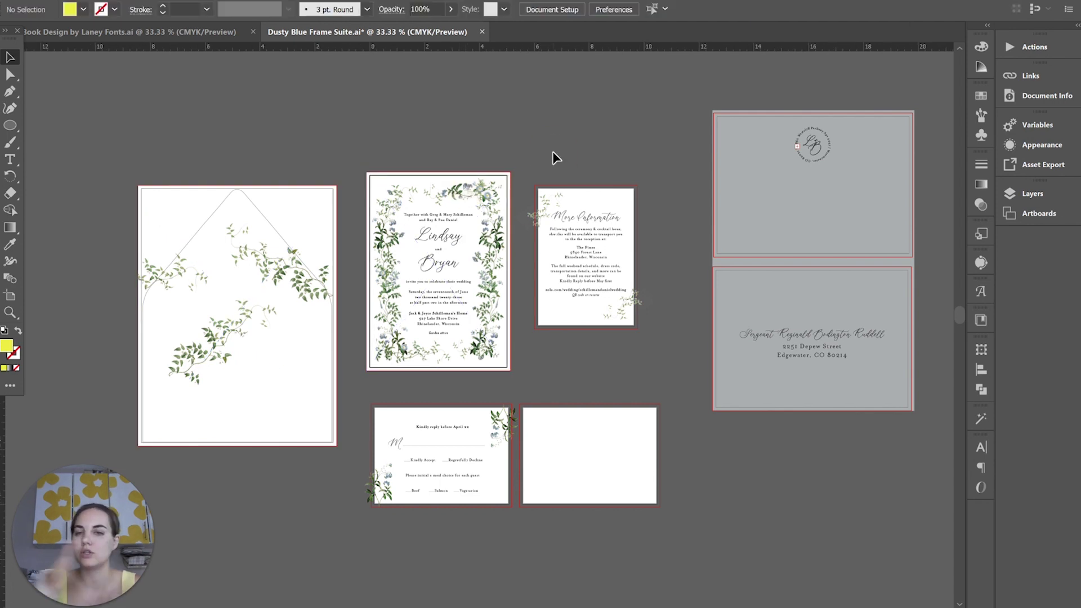